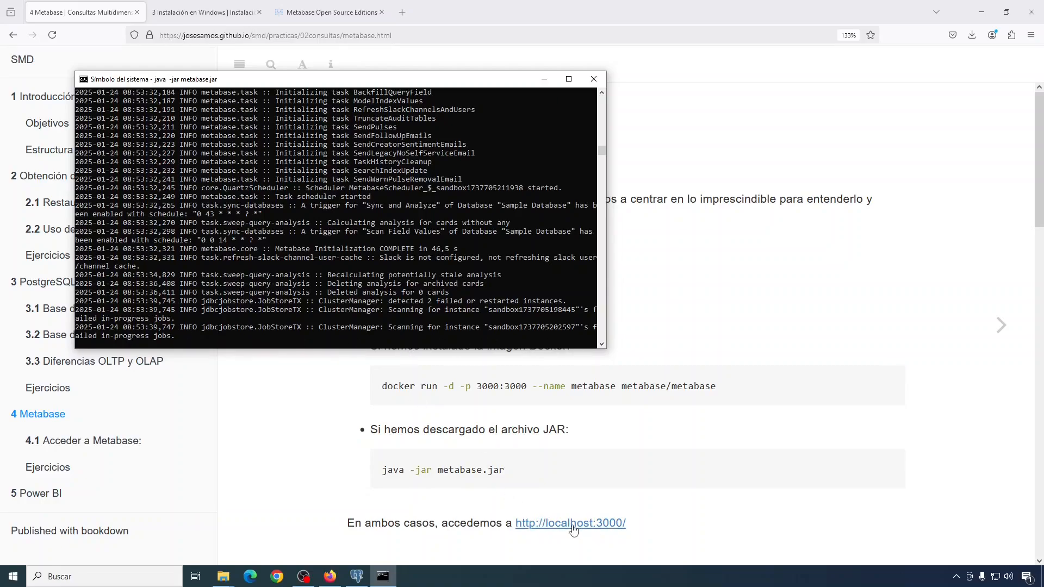
Step: Copy the localhost:3000 link and load it in a new Firefox tab
right_click(541, 523)
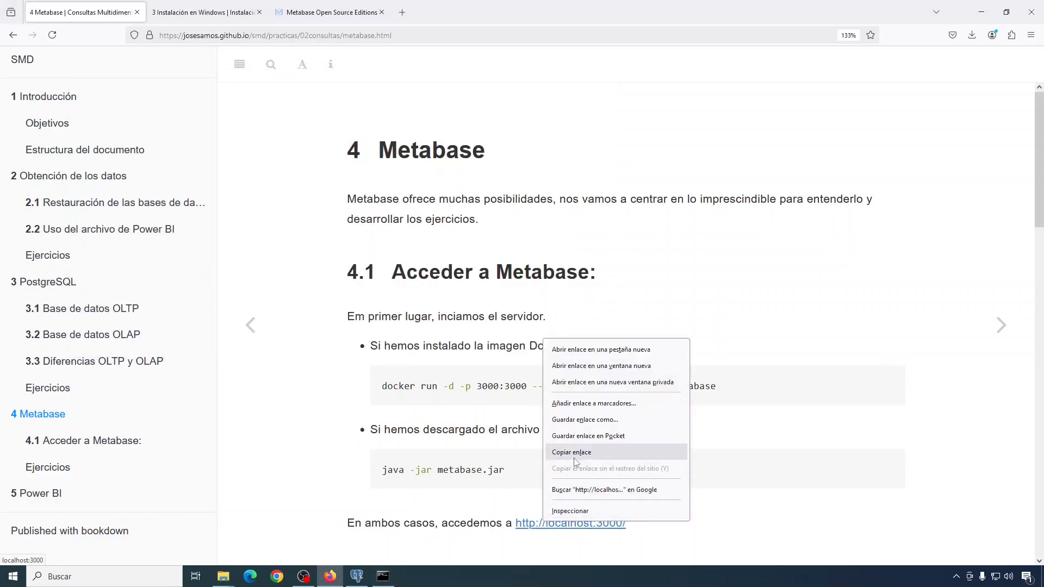
left_click(576, 455)
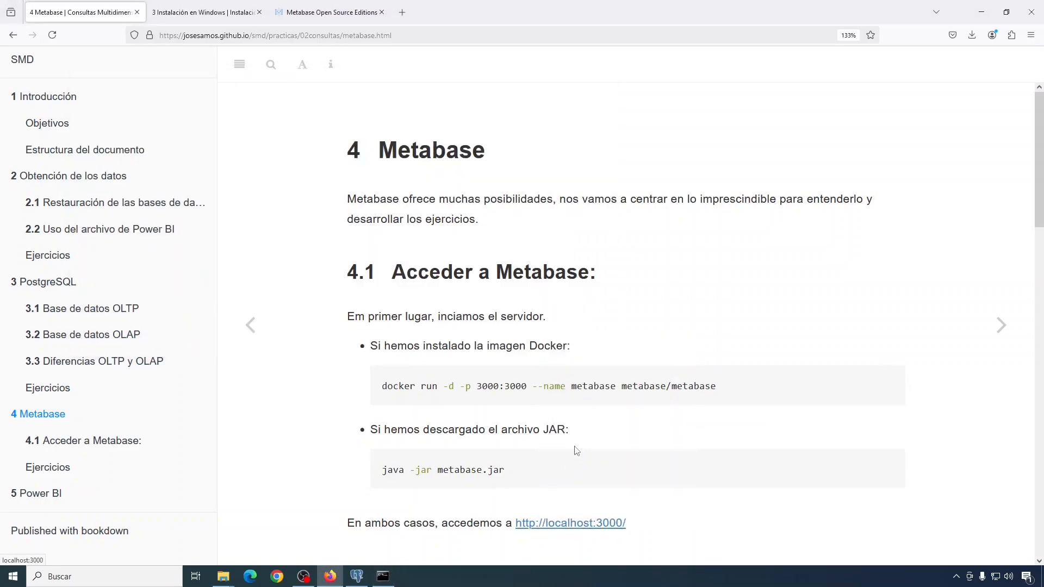
left_click(402, 12)
type("http://localhost:3000/")
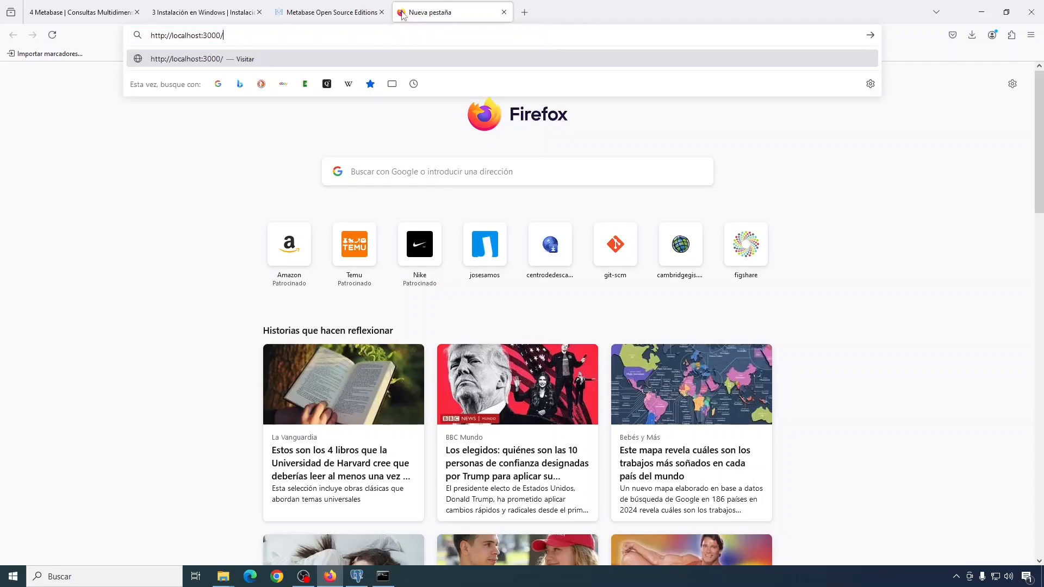
key("Return")
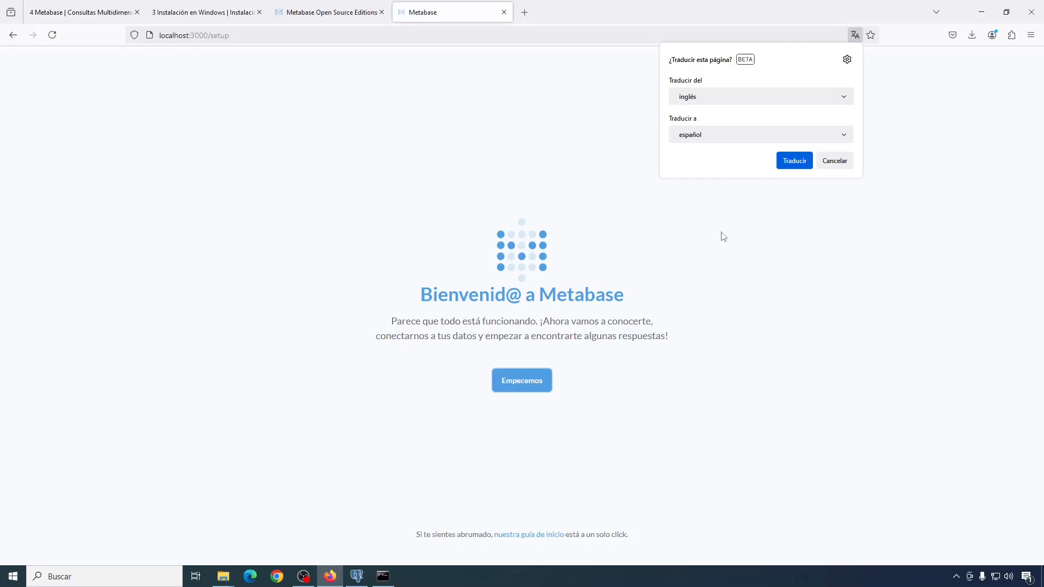
Step: Dismiss the translation offer and start the setup wizard with español as the language
left_click(756, 219)
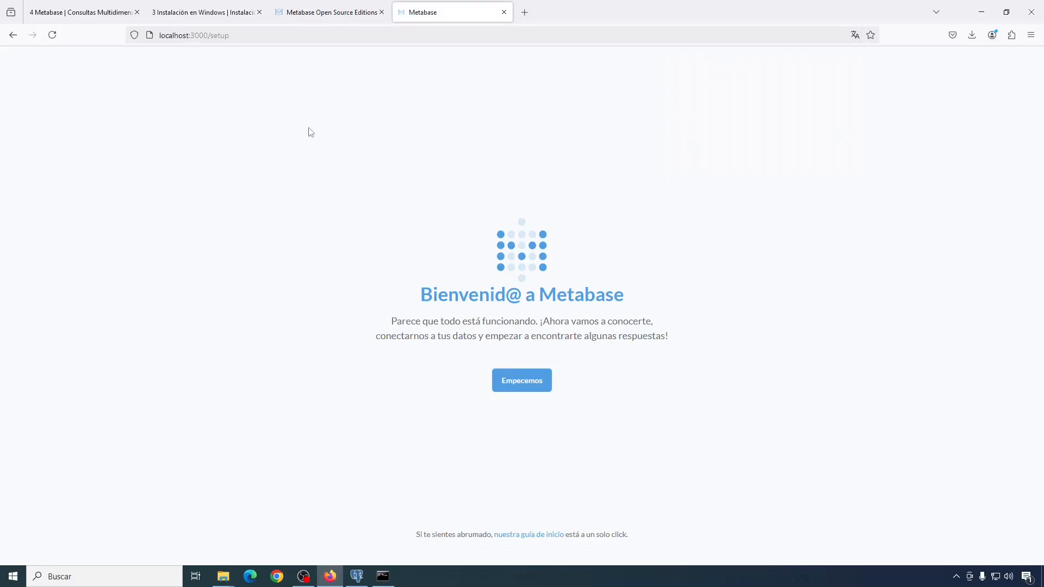
left_click(521, 389)
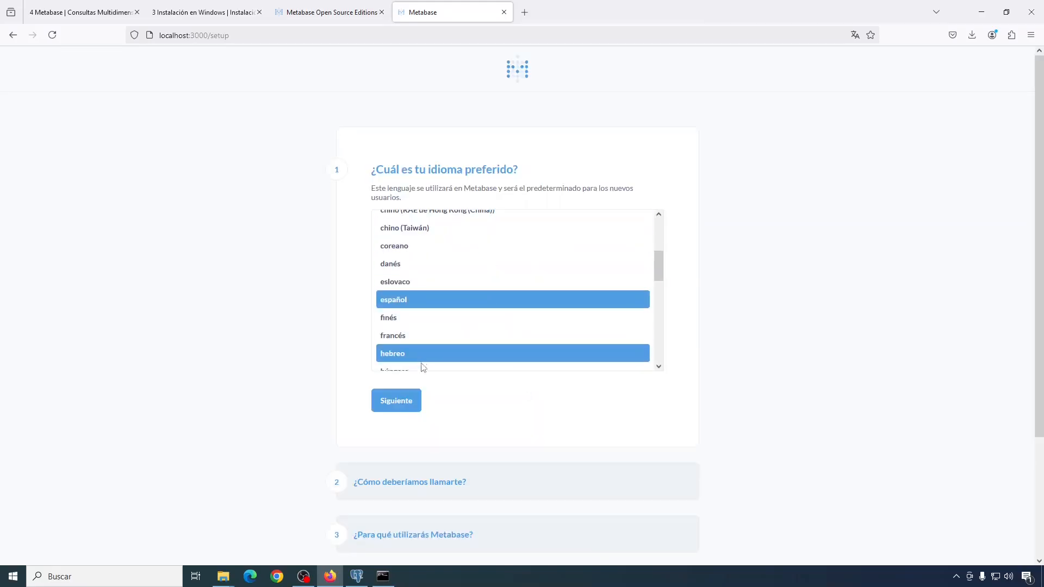
left_click(389, 409)
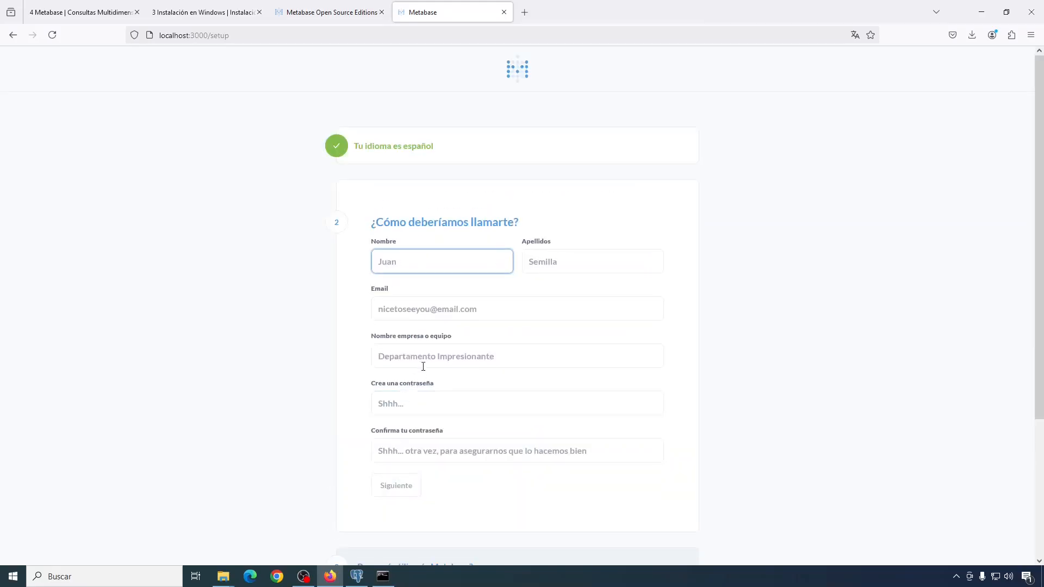
Step: Enter the admin's first name, surname, e-mail, company UGR and a confirmed password
type("José")
key("Tab")
type("Samos")
key("Tab")
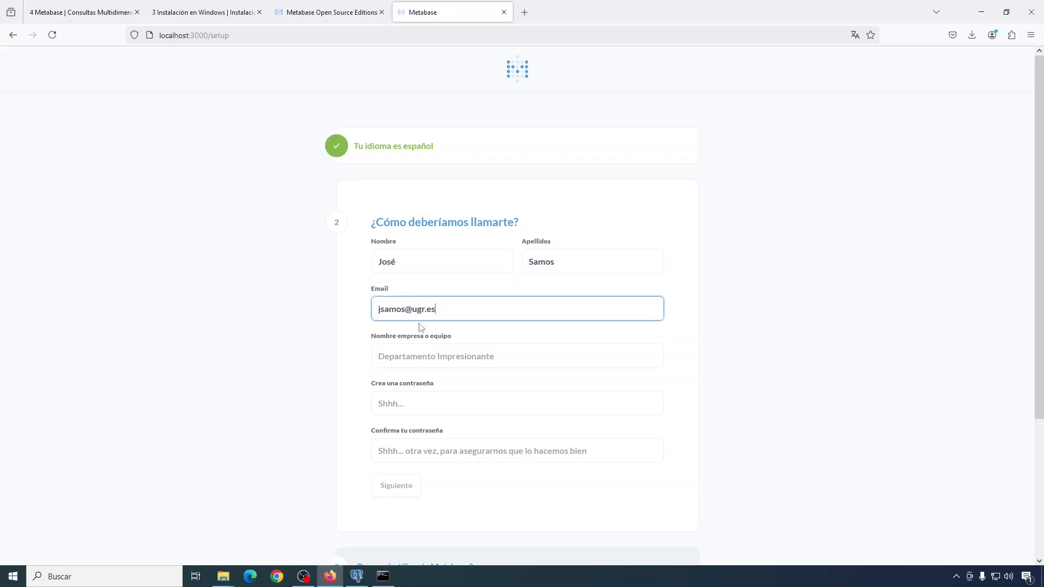
left_click(385, 354)
type("UGR")
left_click(420, 403)
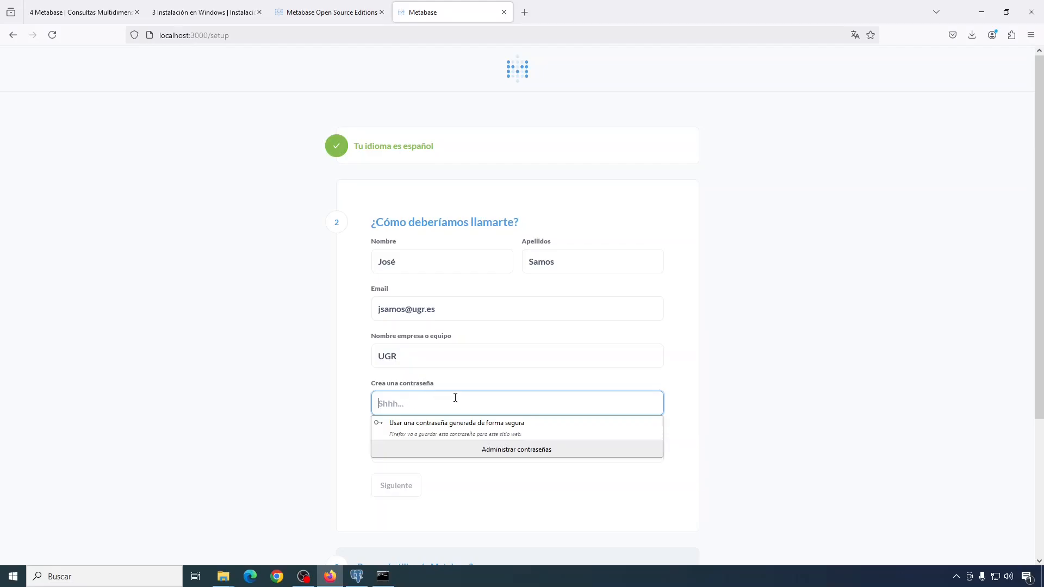
type("********")
left_click(466, 449)
type("********")
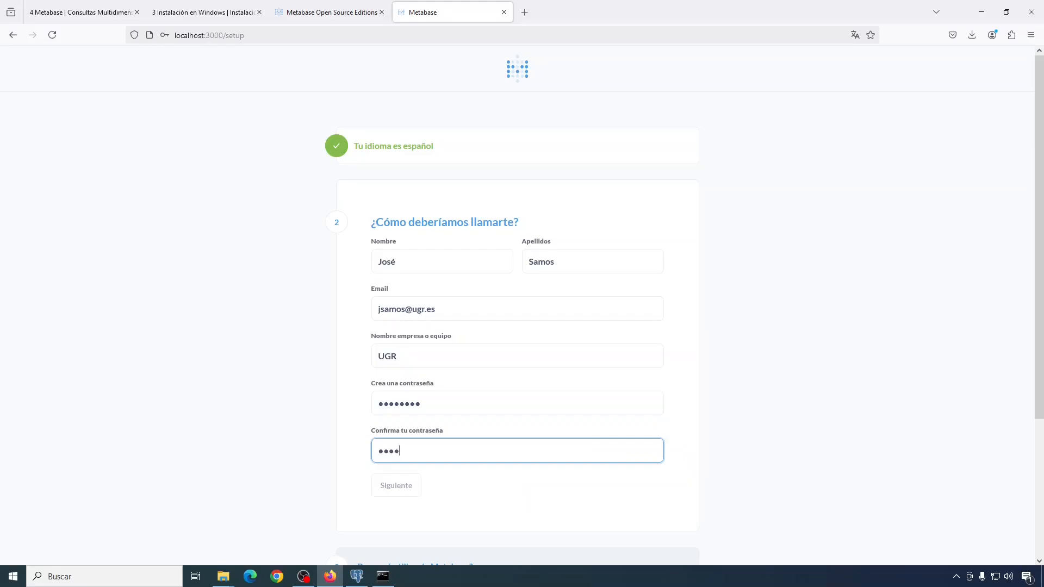
left_click(397, 482)
Step: Answer 'No estoy seguro todavía', defer adding data, and finish setup into Metabase
left_click(377, 376)
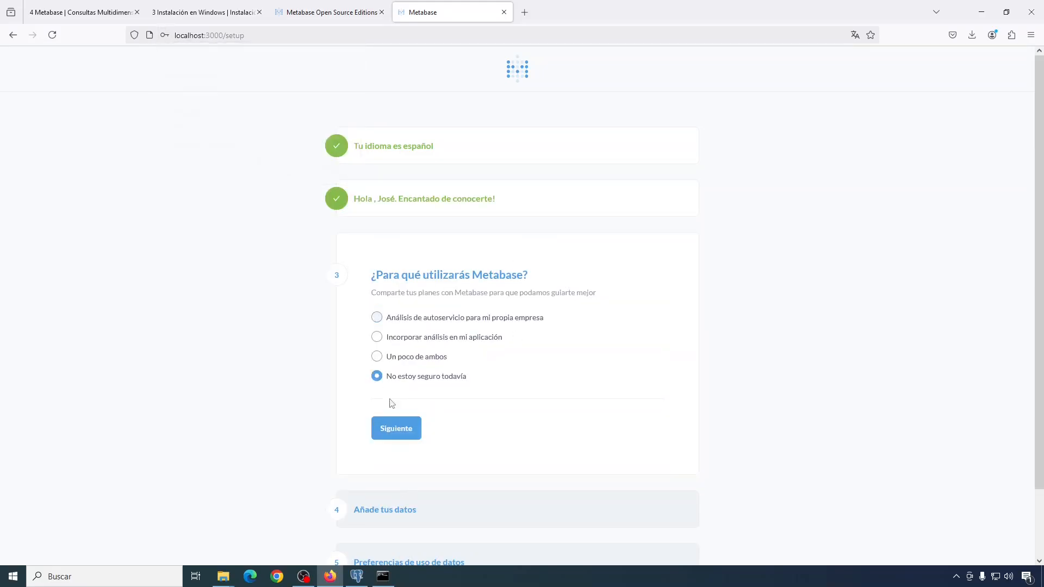
left_click(397, 429)
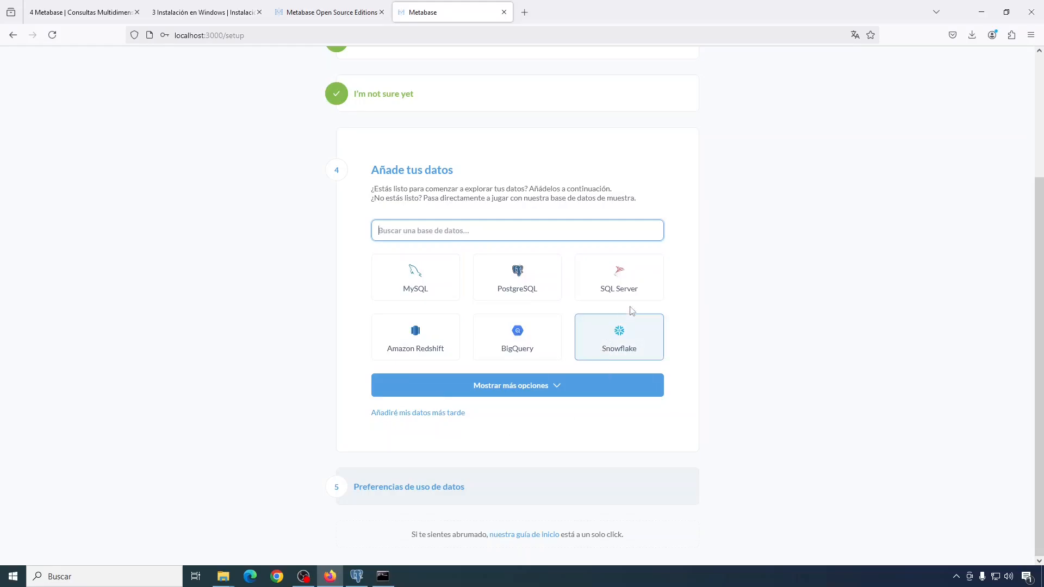
left_click(430, 415)
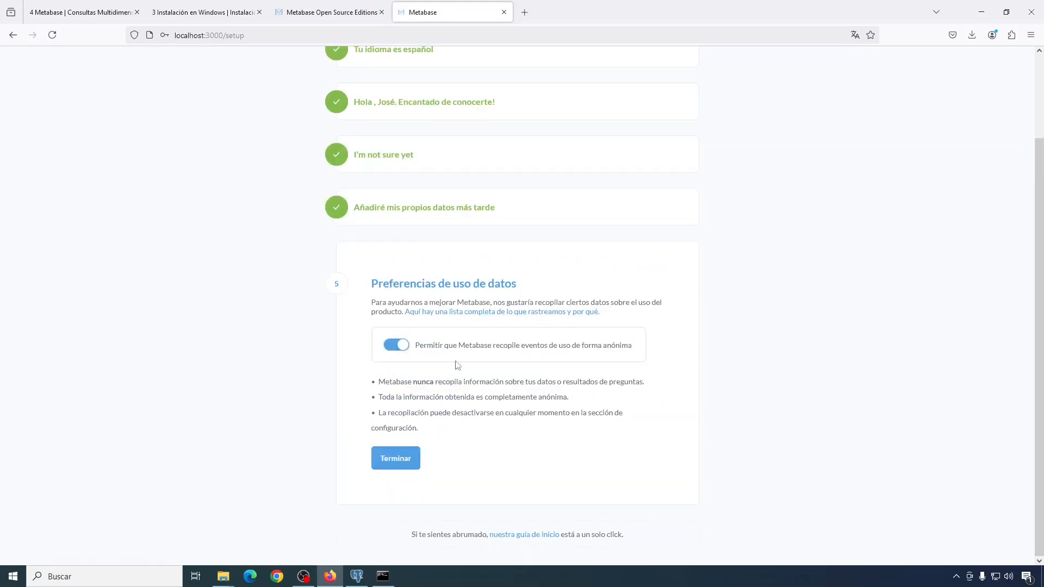
left_click(387, 465)
left_click(594, 478)
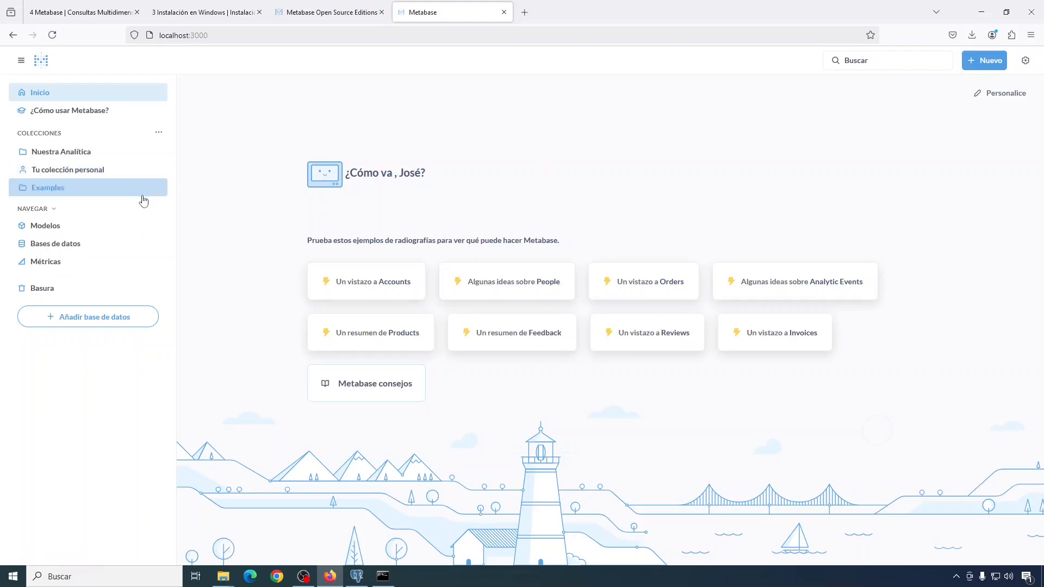
Step: Start a new PostgreSQL database named jsamos_olap with host localhost
left_click(65, 250)
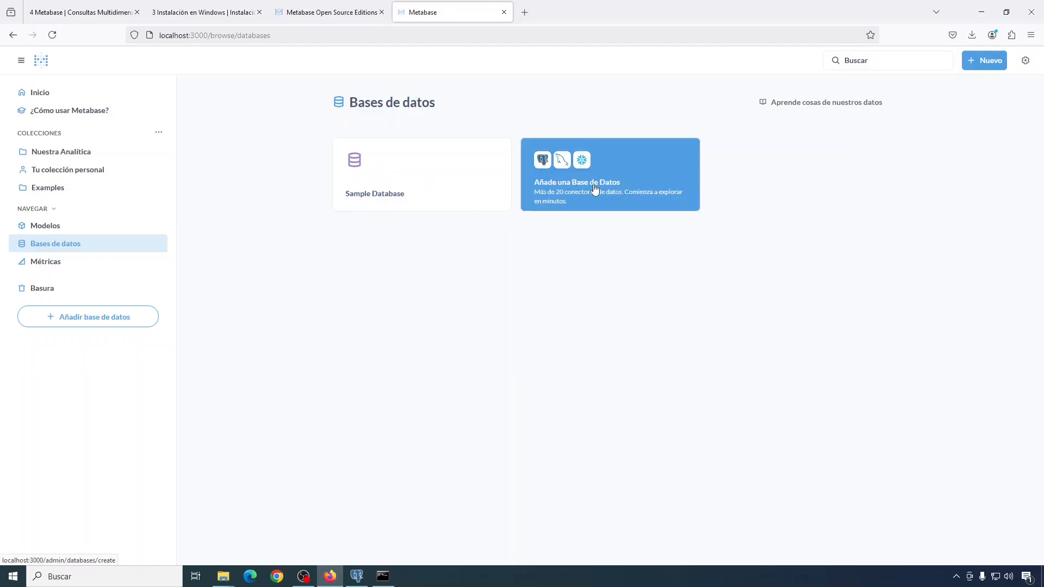
left_click(542, 178)
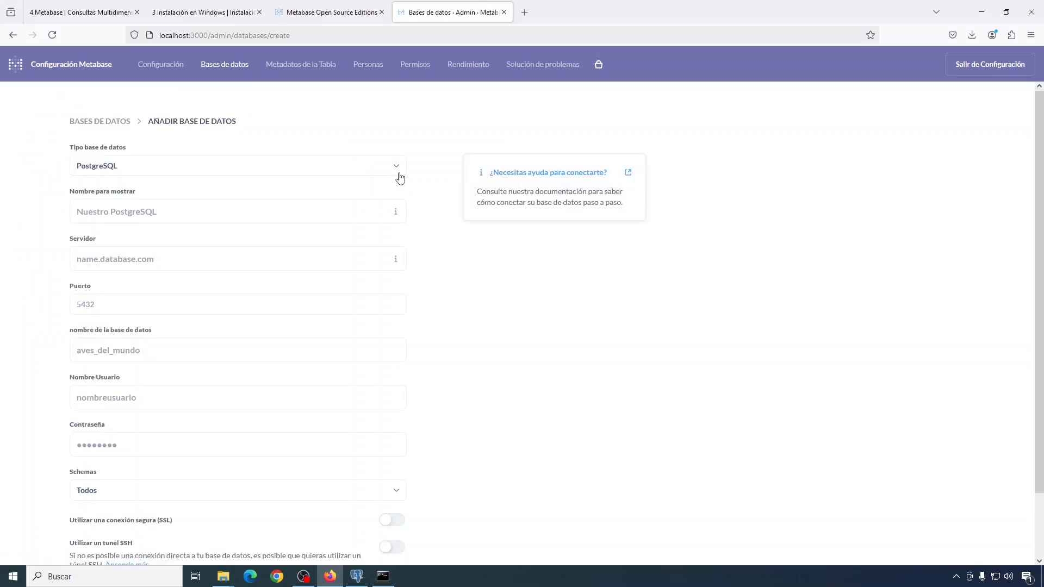
left_click(399, 174)
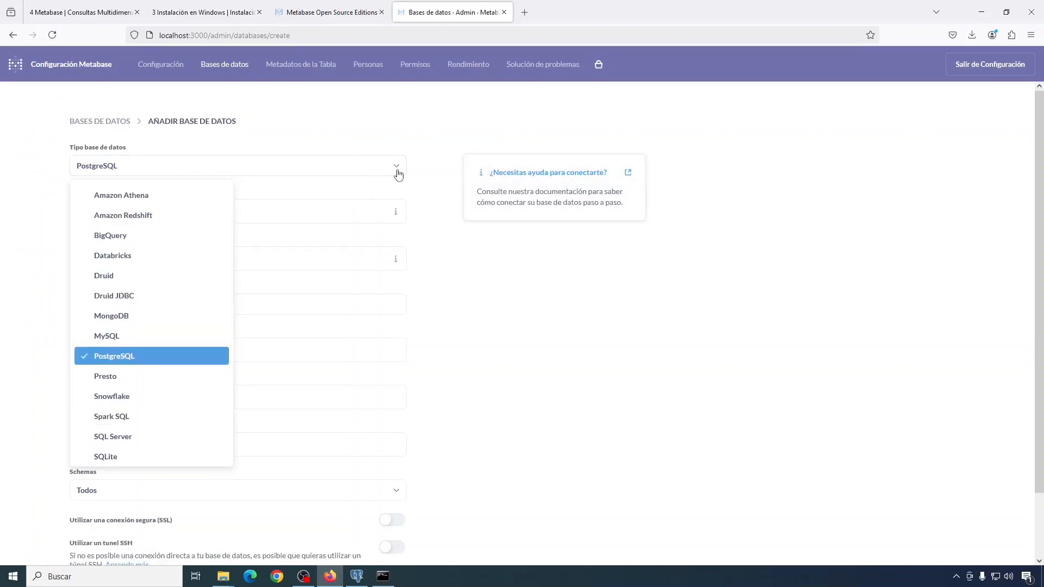
left_click(115, 217)
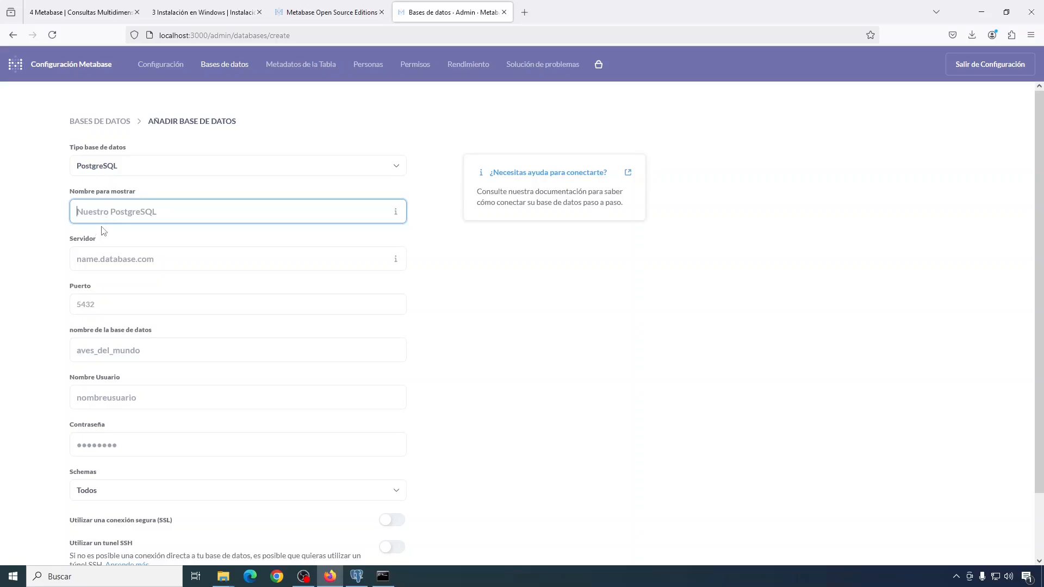
type("jsamos_olap")
key("Tab")
type("localhost")
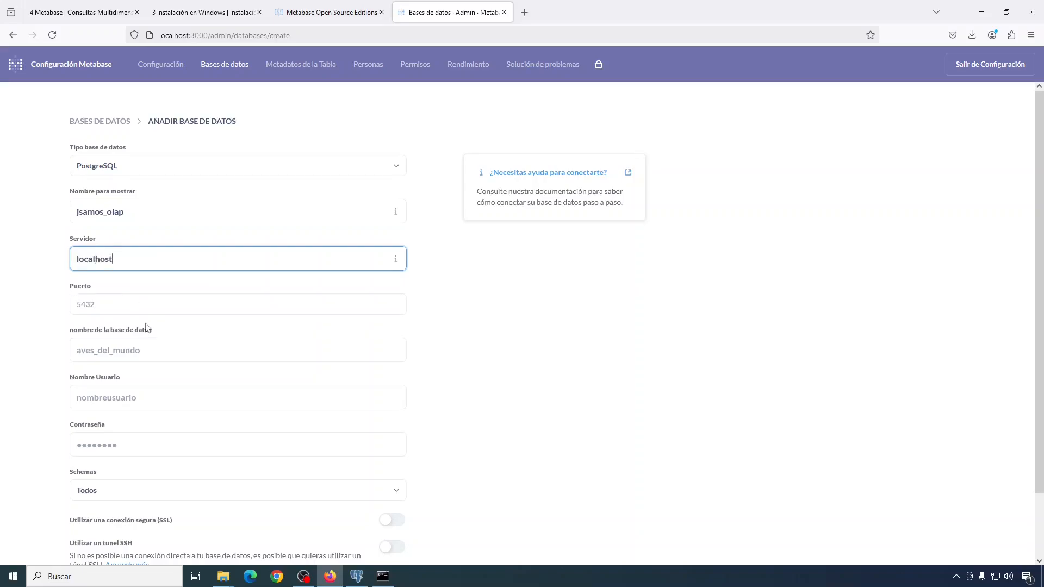
key("shift+Tab")
key("ctrl+c")
key("Tab")
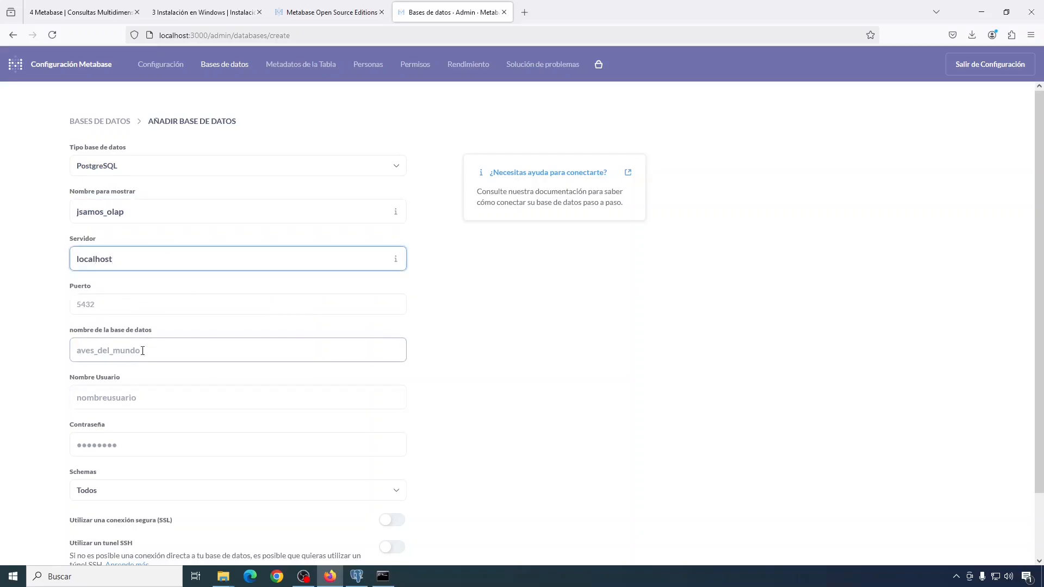
left_click(115, 359)
key("ctrl+v")
left_click(117, 403)
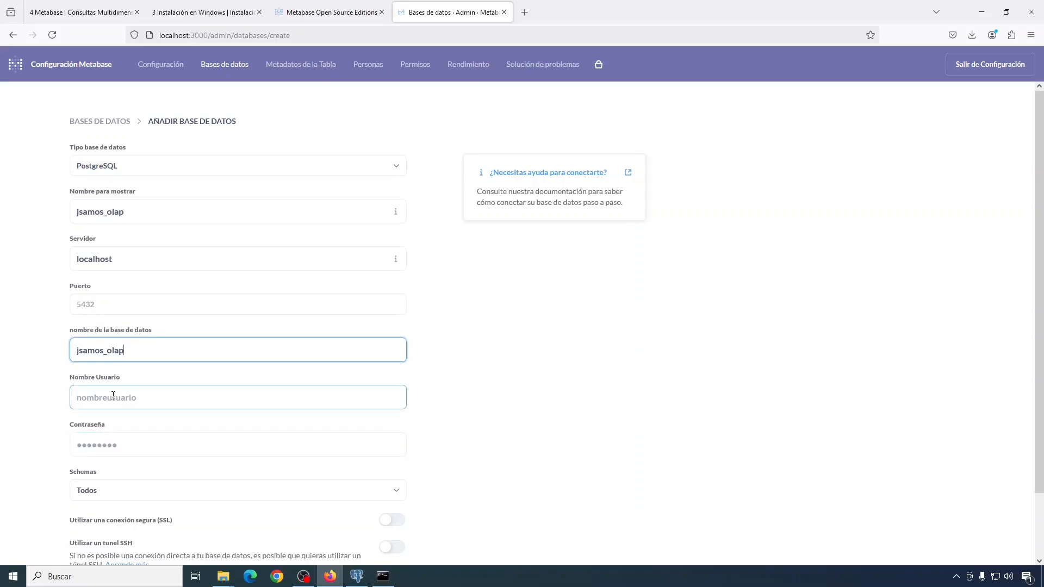
left_click(110, 397)
type("postgres")
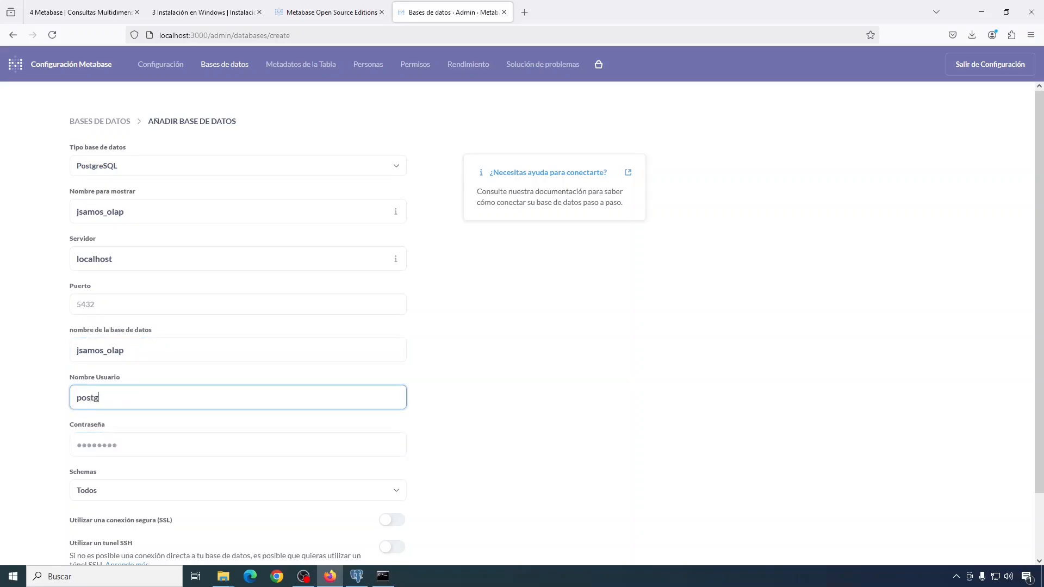
key("Tab")
type("postgres")
scroll(123, 463, "down", 2)
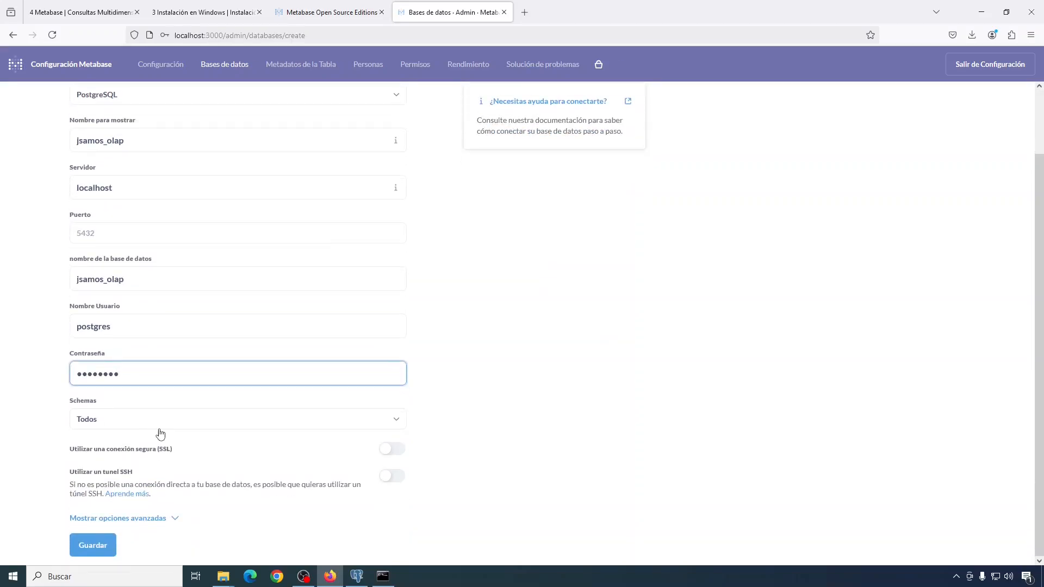
left_click(88, 547)
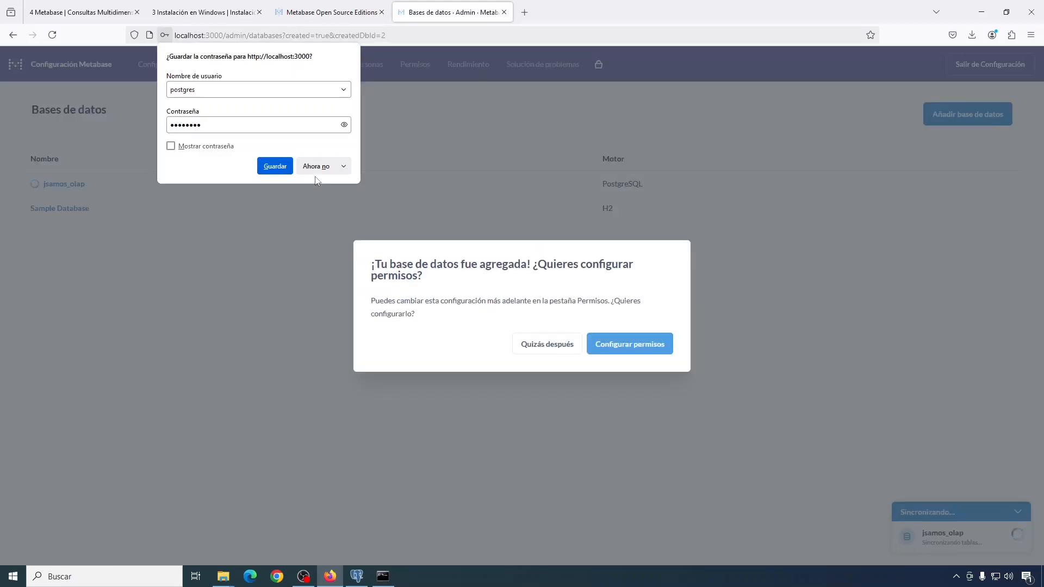
left_click(321, 166)
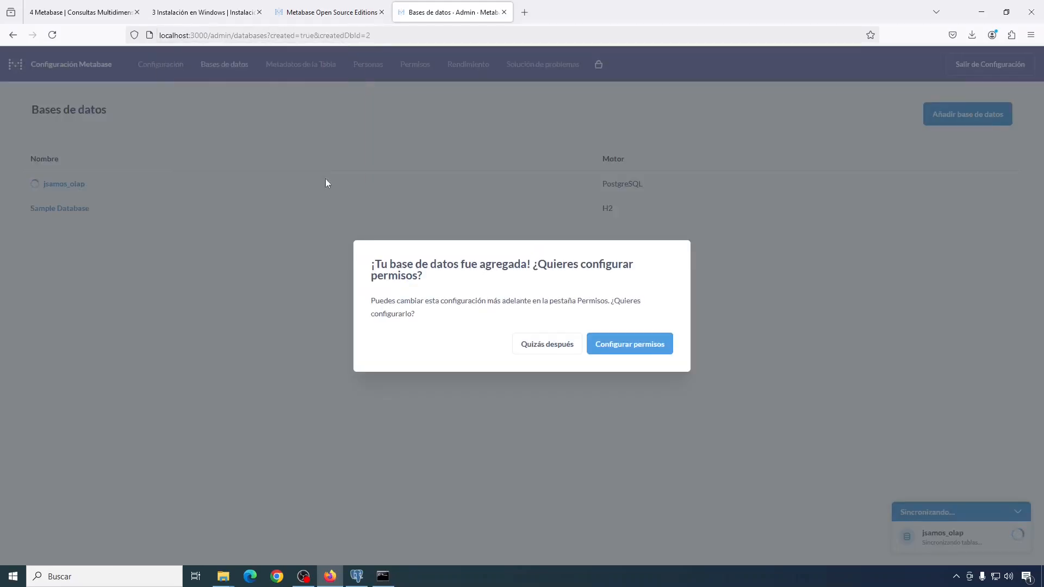
left_click(636, 350)
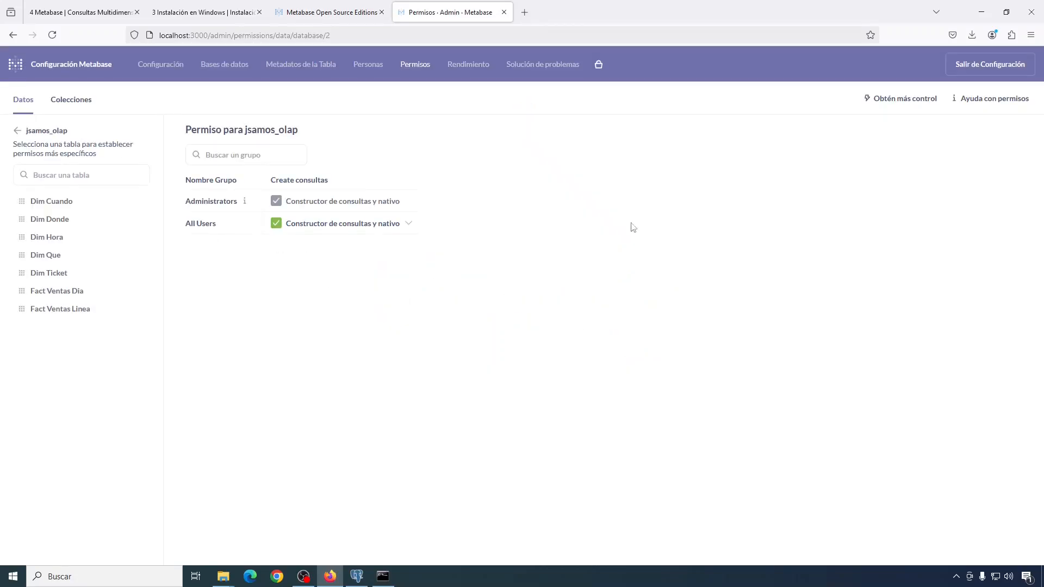
left_click(975, 72)
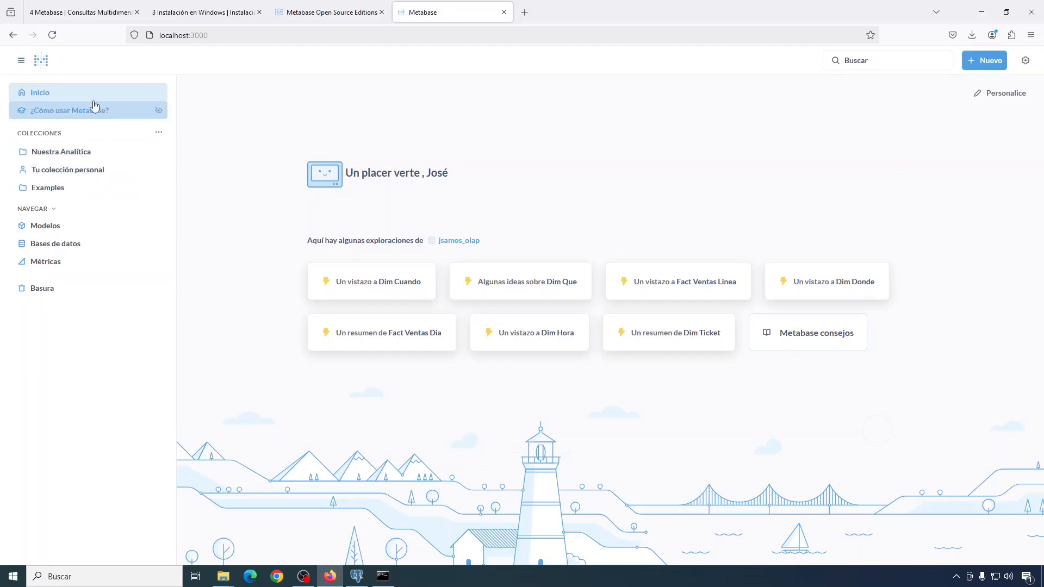
Step: Toggle the navigation sidebar closed and open again, then open the '+ Nuevo' creation menu
left_click(21, 62)
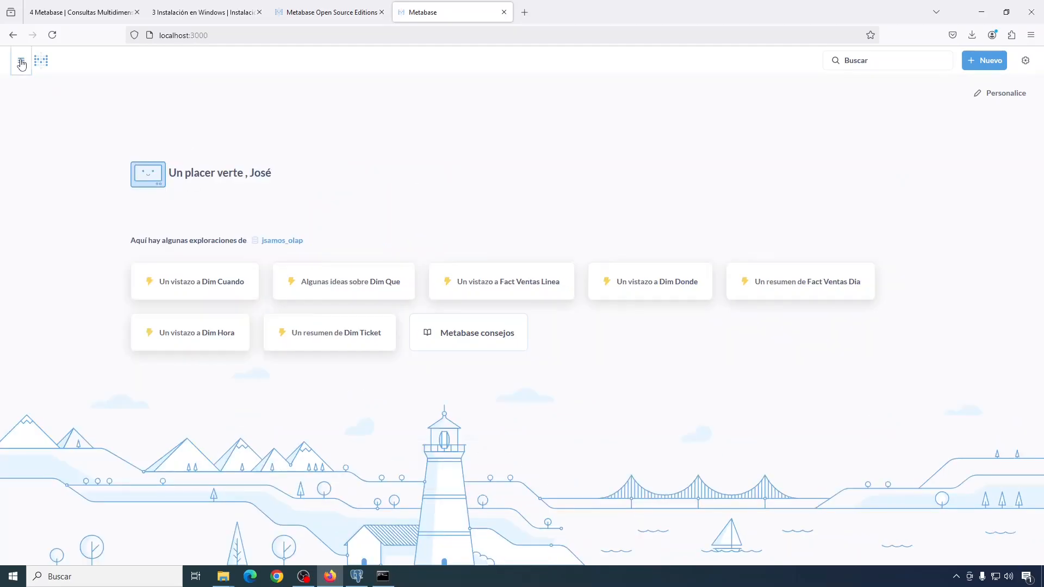
left_click(21, 63)
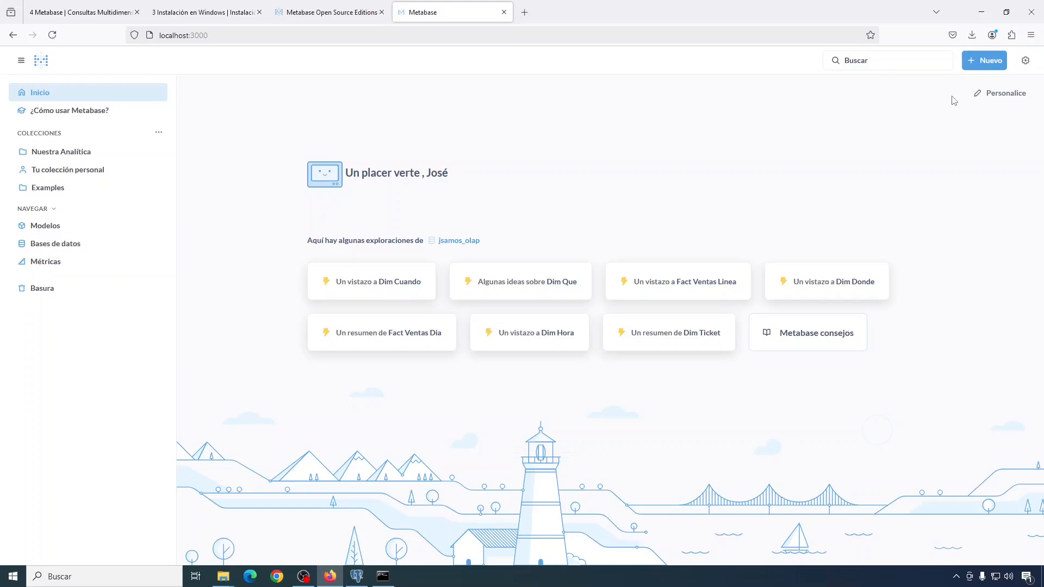
left_click(985, 63)
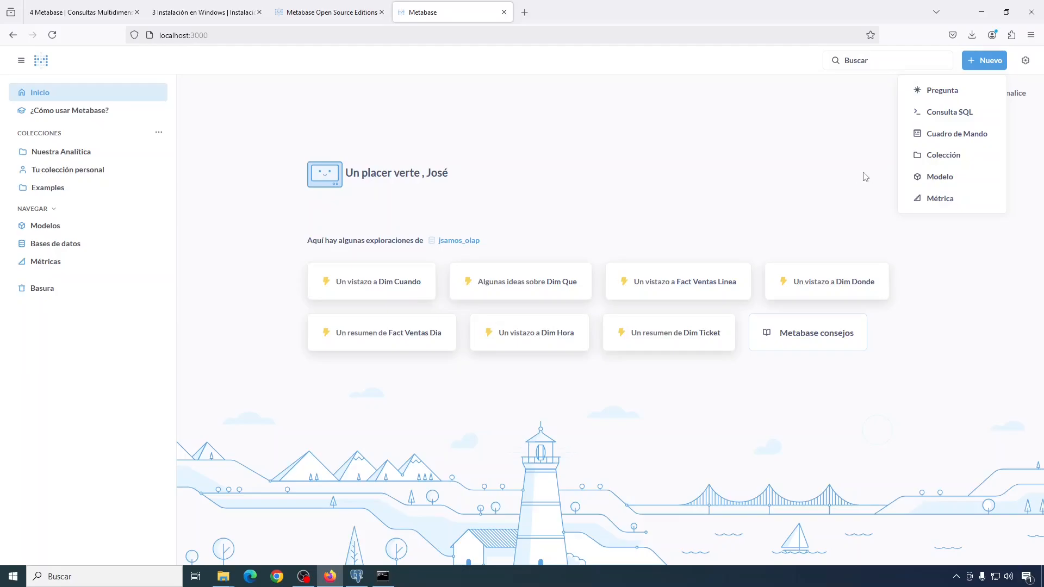
Step: Create a new Modelo using the notebook editor
left_click(937, 182)
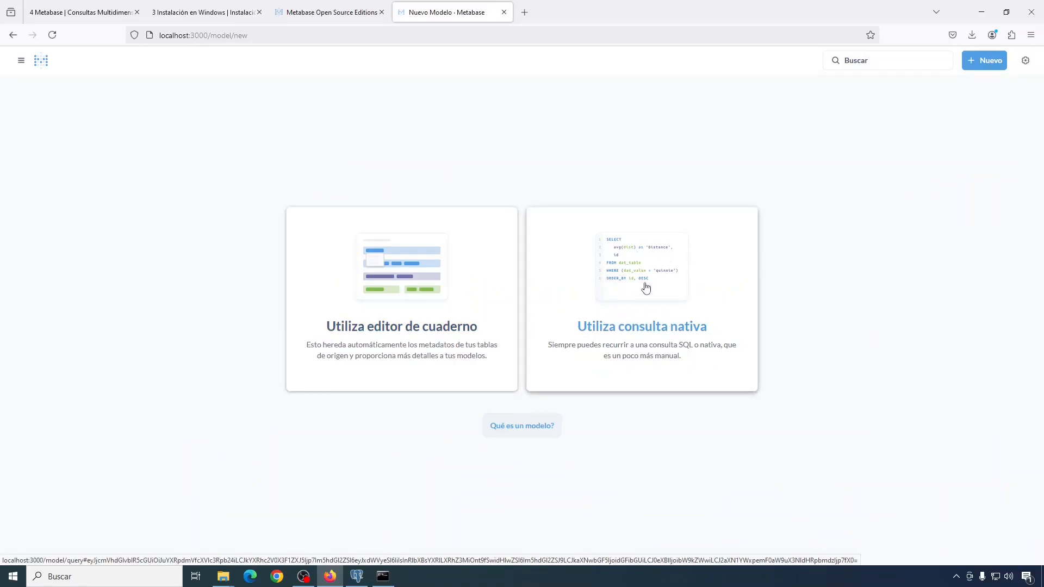
left_click(395, 279)
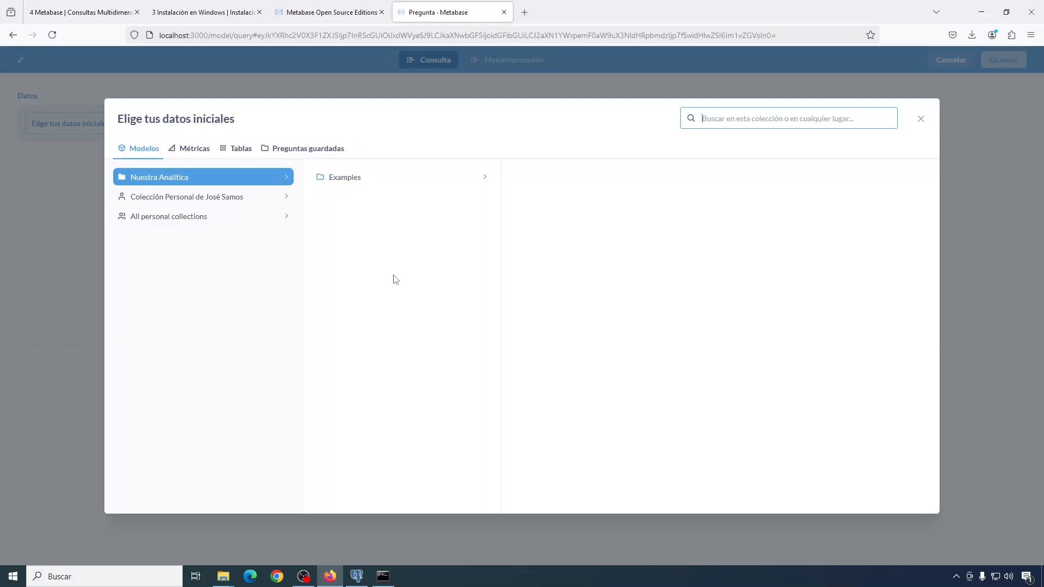
Step: Start the model from table Fact Ventas Dia and join Dim Cuando, Dim Donde and Dim Que
left_click(243, 151)
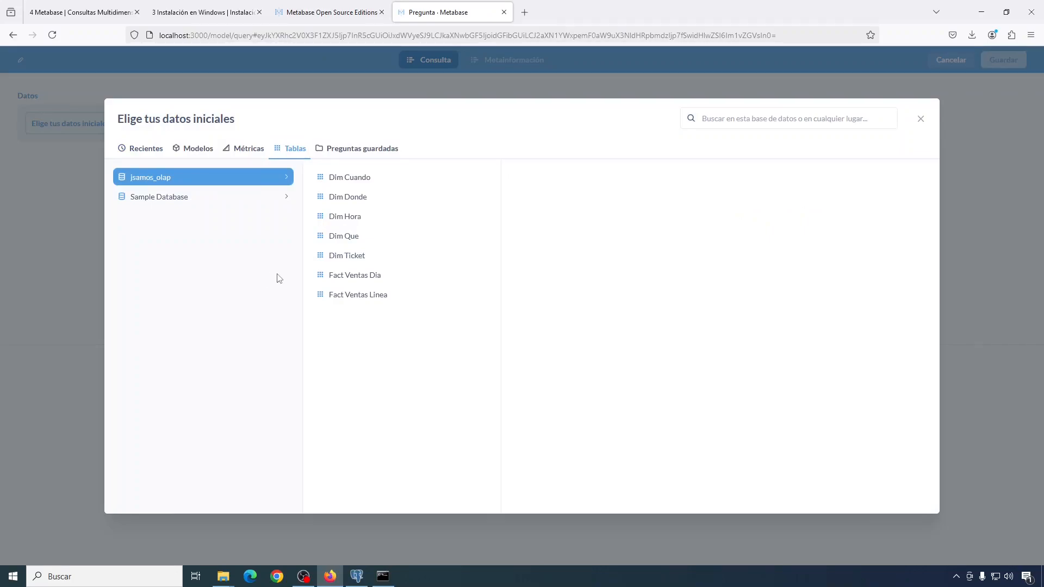
left_click(363, 278)
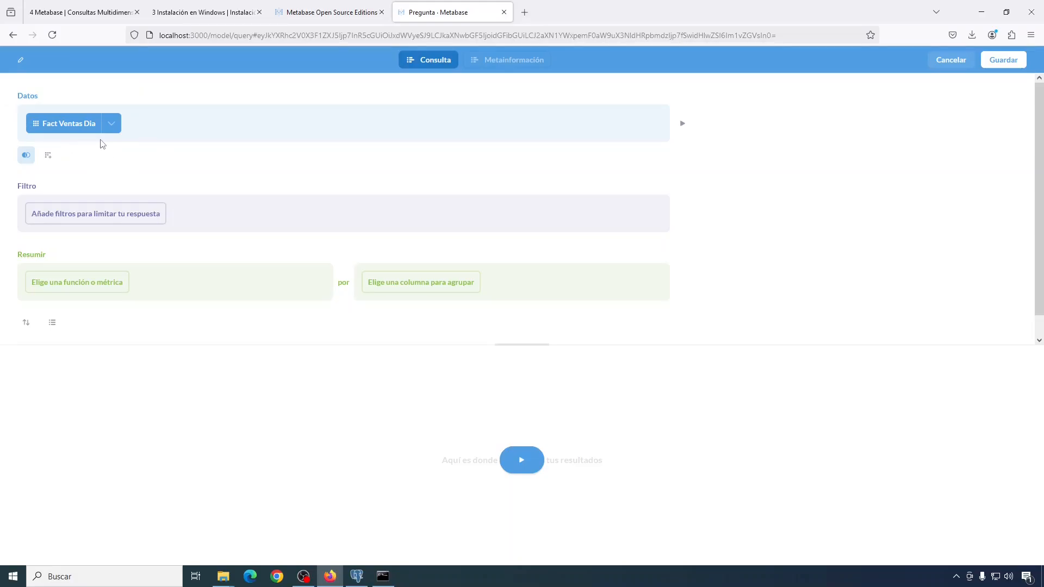
left_click(26, 155)
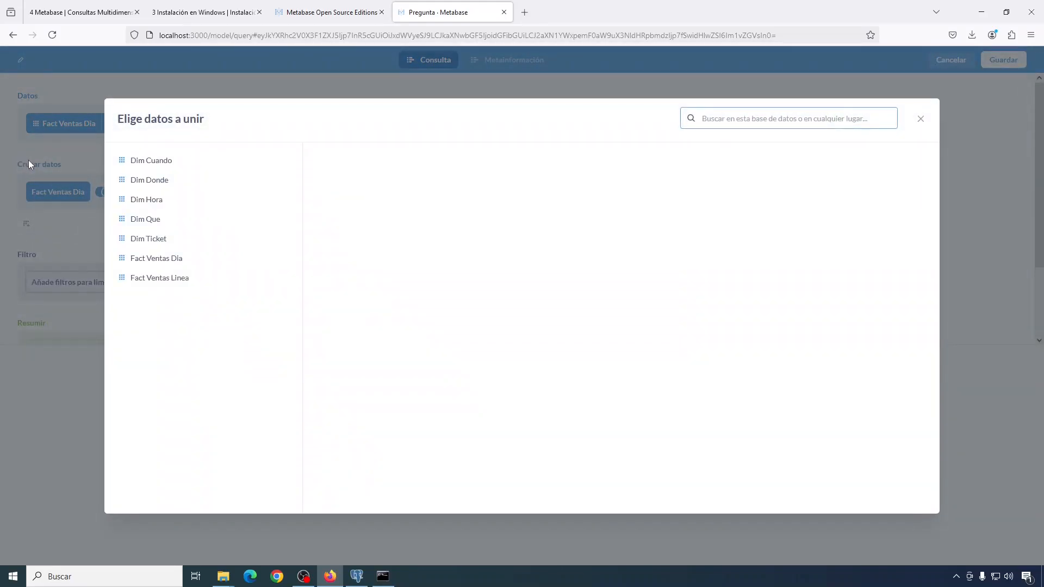
left_click(146, 161)
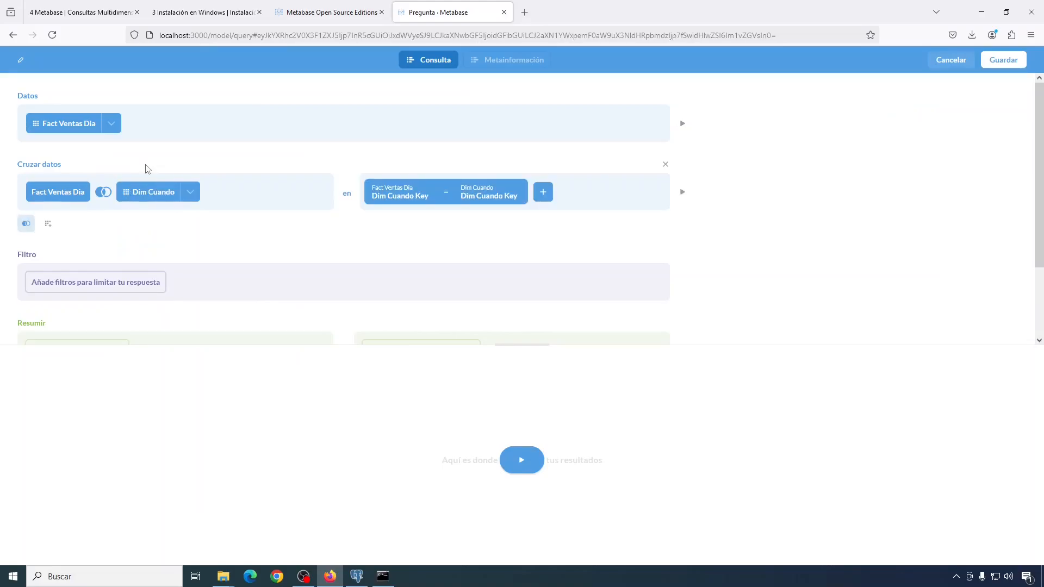
left_click(25, 224)
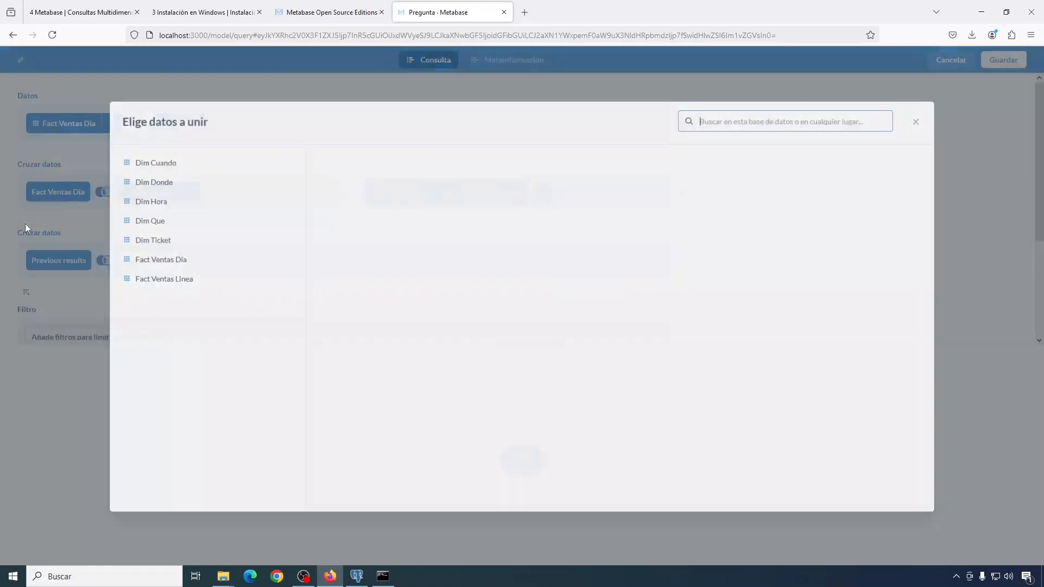
left_click(152, 182)
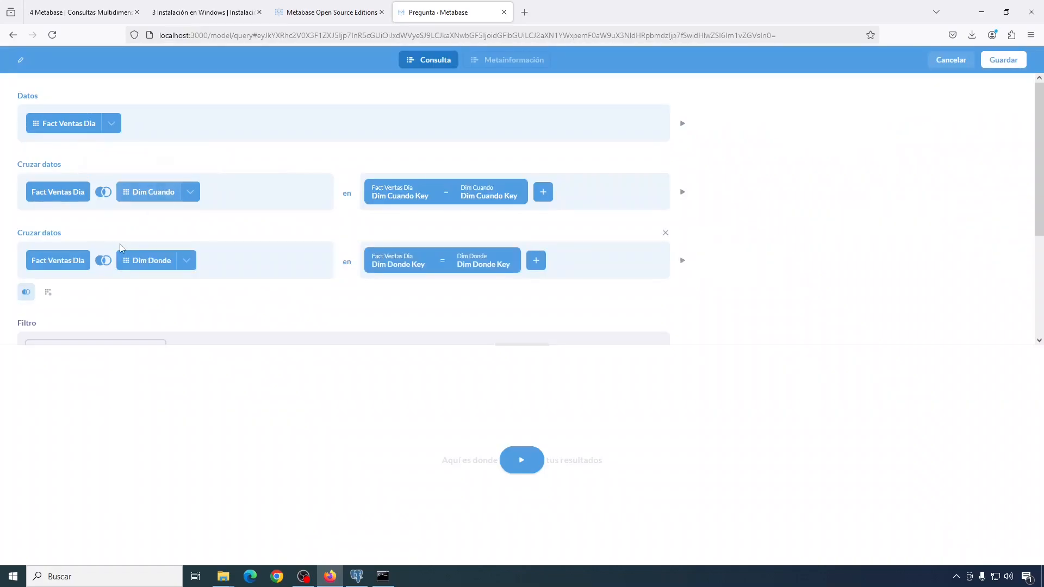
left_click(26, 292)
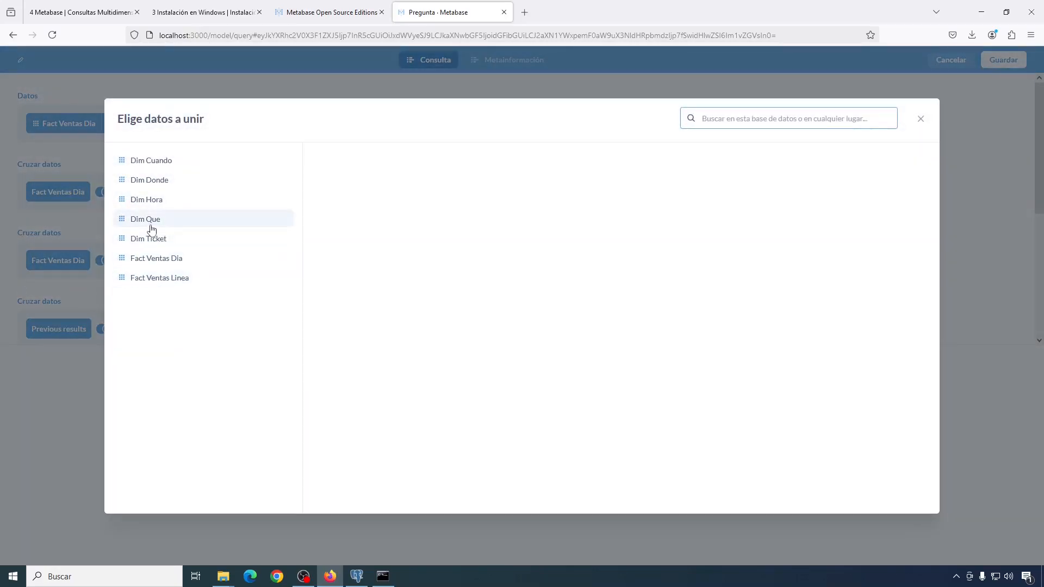
left_click(151, 223)
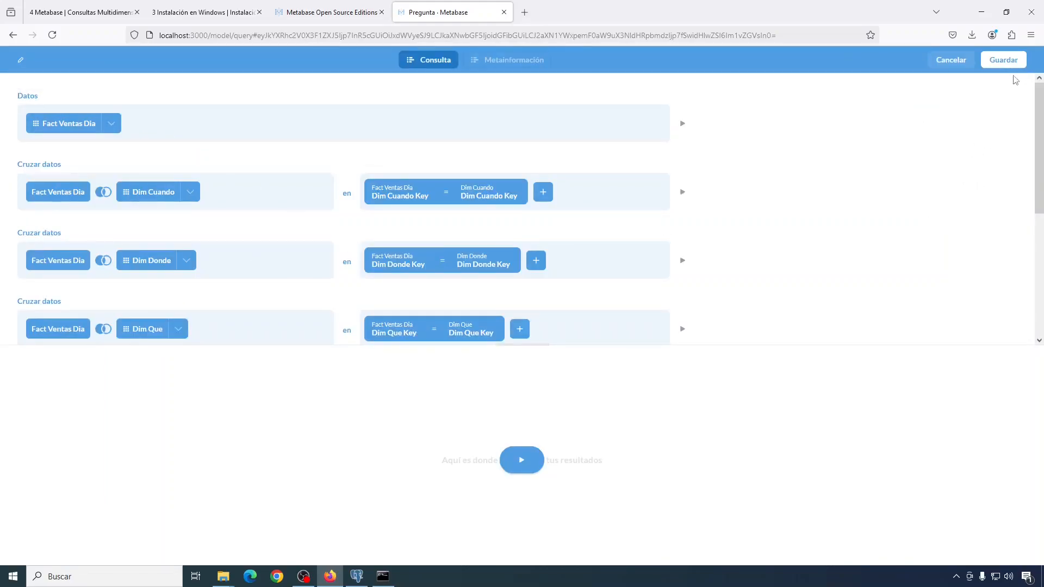
Step: Save the model as 'jsamos' and open its query via Mostrar Editor
left_click(1003, 60)
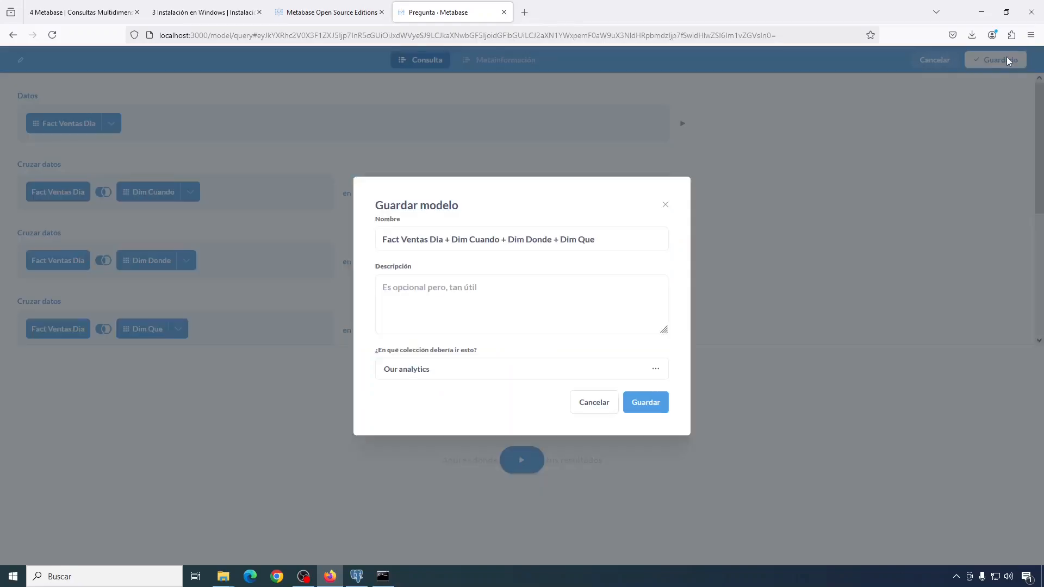
left_click(448, 249)
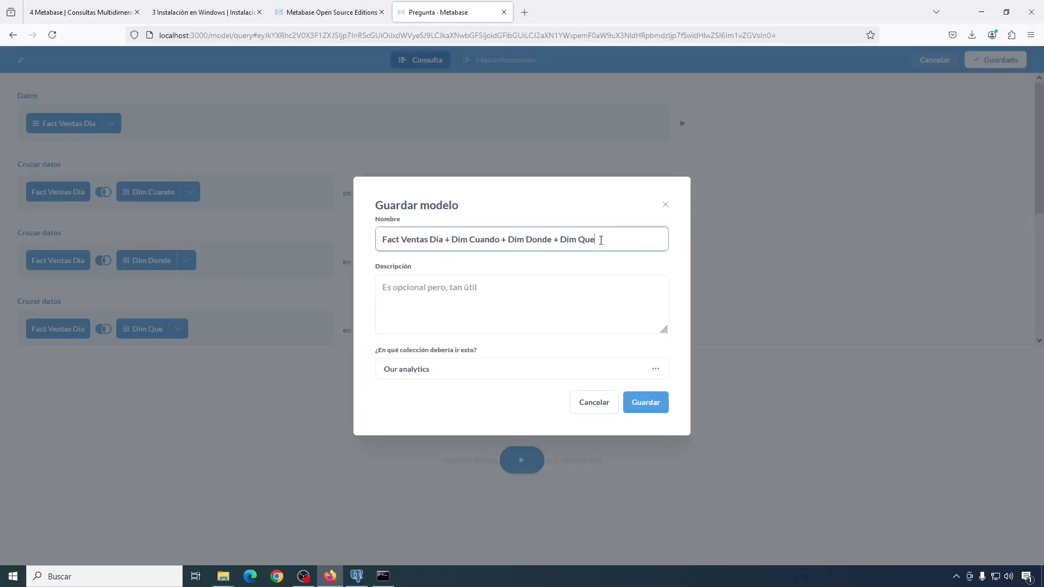
key("ctrl+a")
type("jsamos")
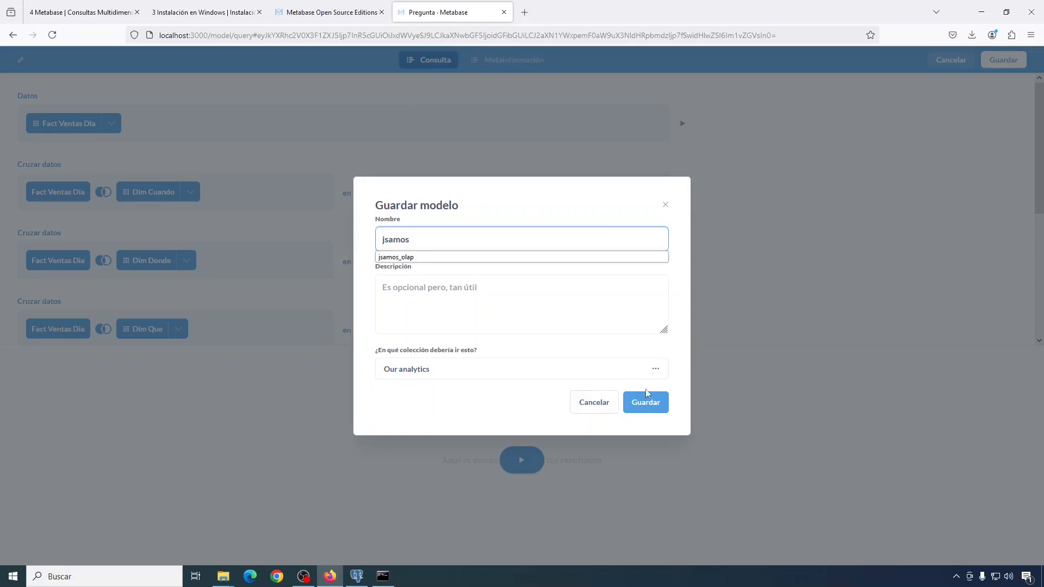
left_click(650, 402)
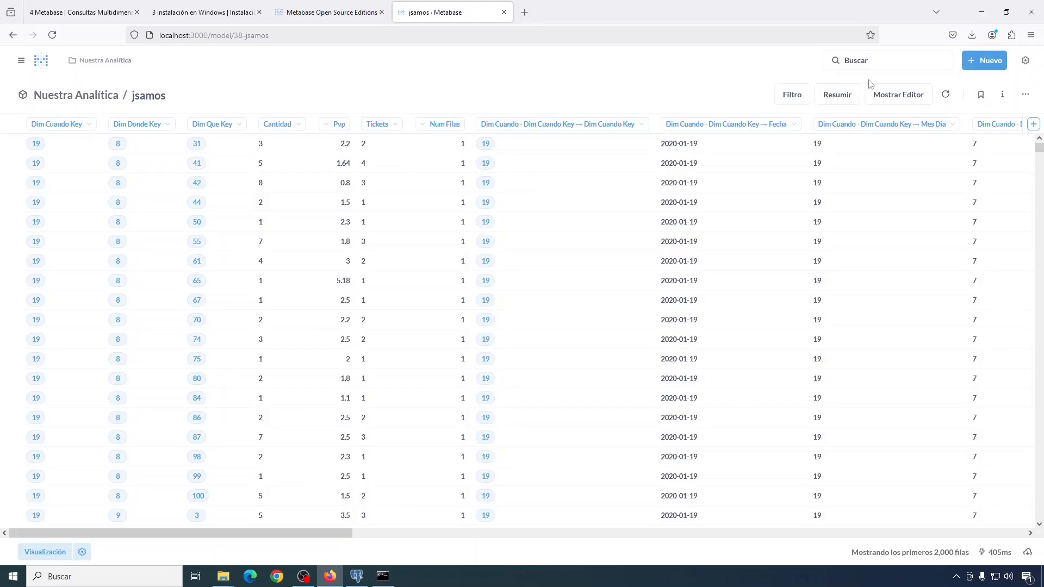
left_click(899, 96)
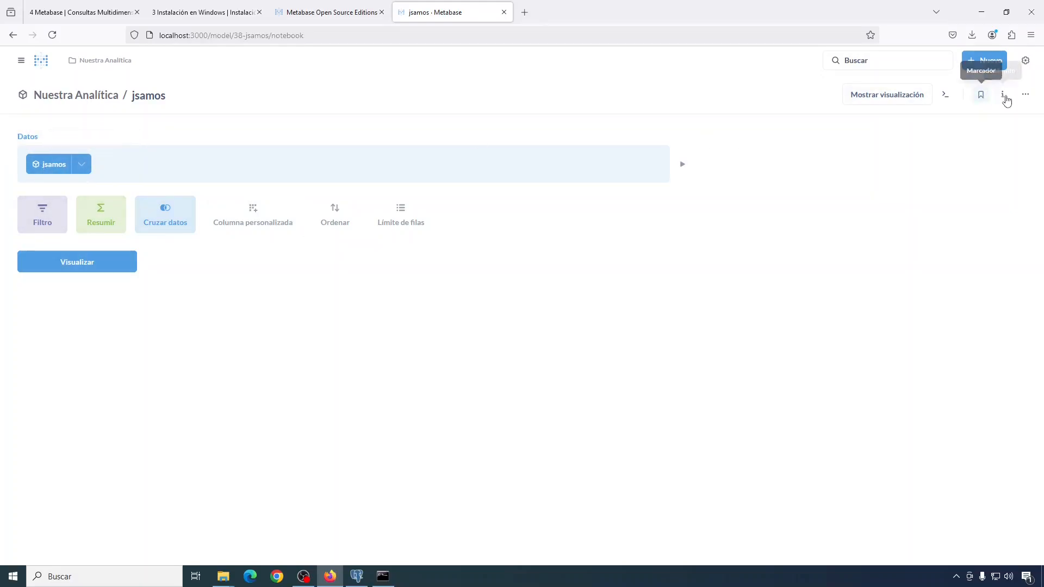
Step: Choose 'Editar definición de la consulta' from the jsamos model's '...' menu and scroll to the preview
left_click(1026, 95)
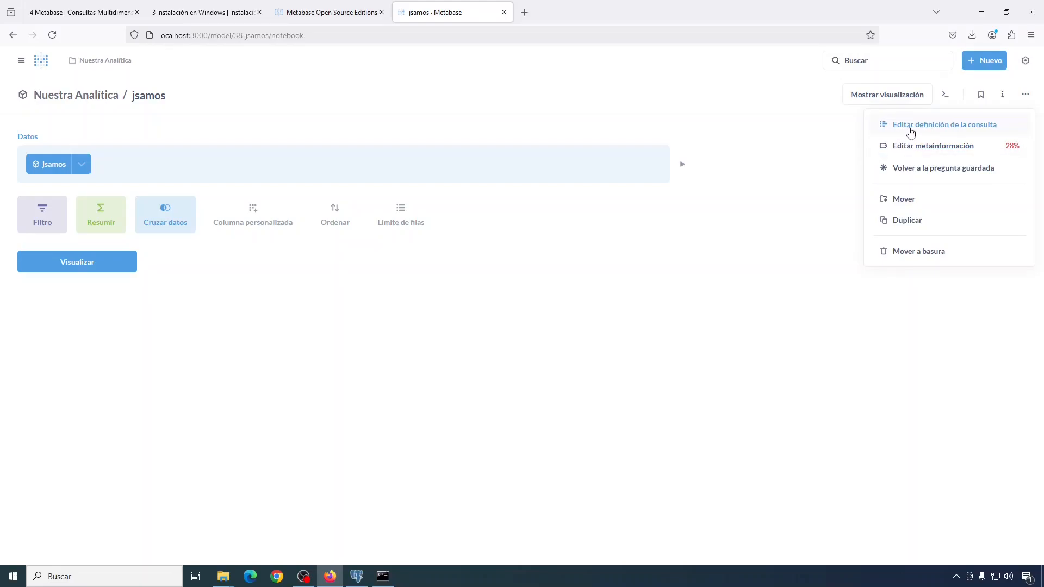
left_click(911, 132)
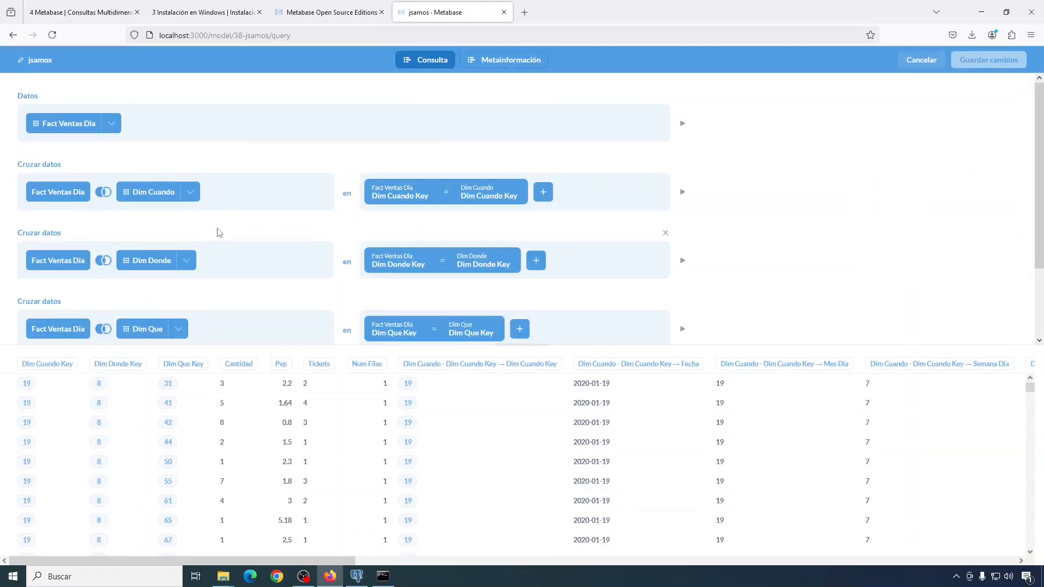
scroll(852, 187, "down", 2)
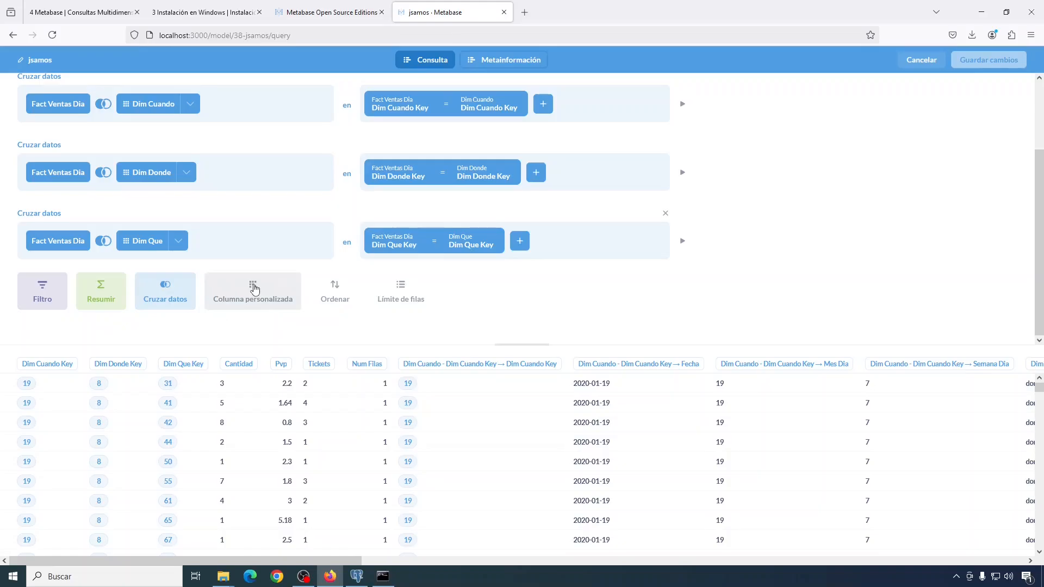
Step: Add custom column Importe = [Cantidad] * [Pvp] and save the model changes
left_click(254, 289)
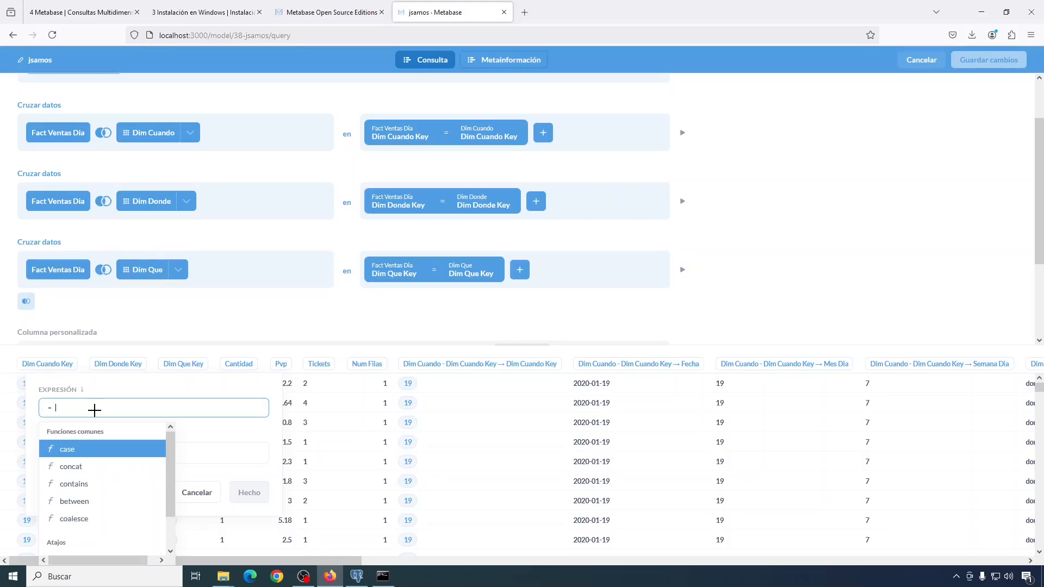
type("[")
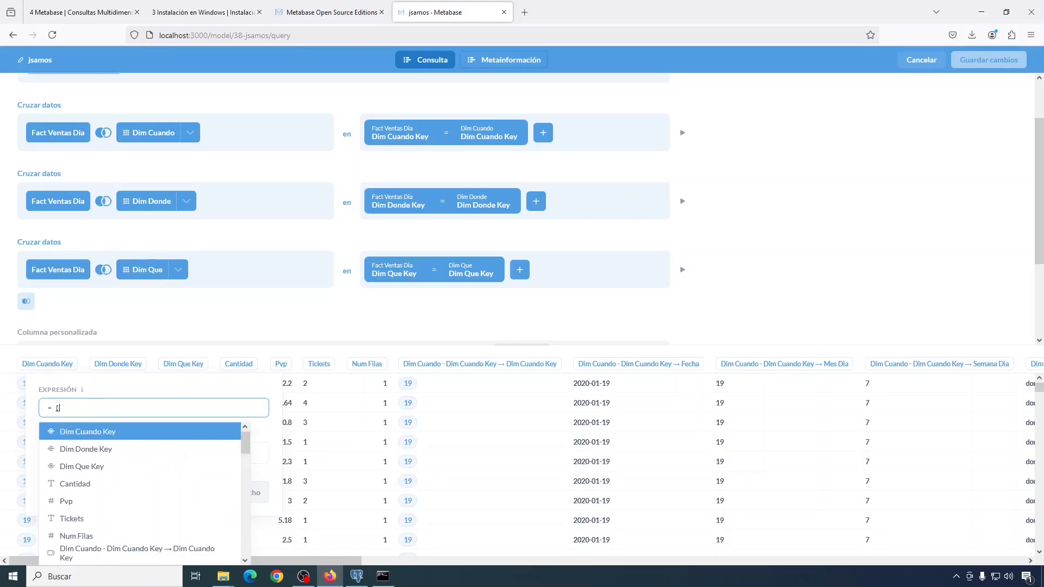
left_click(88, 490)
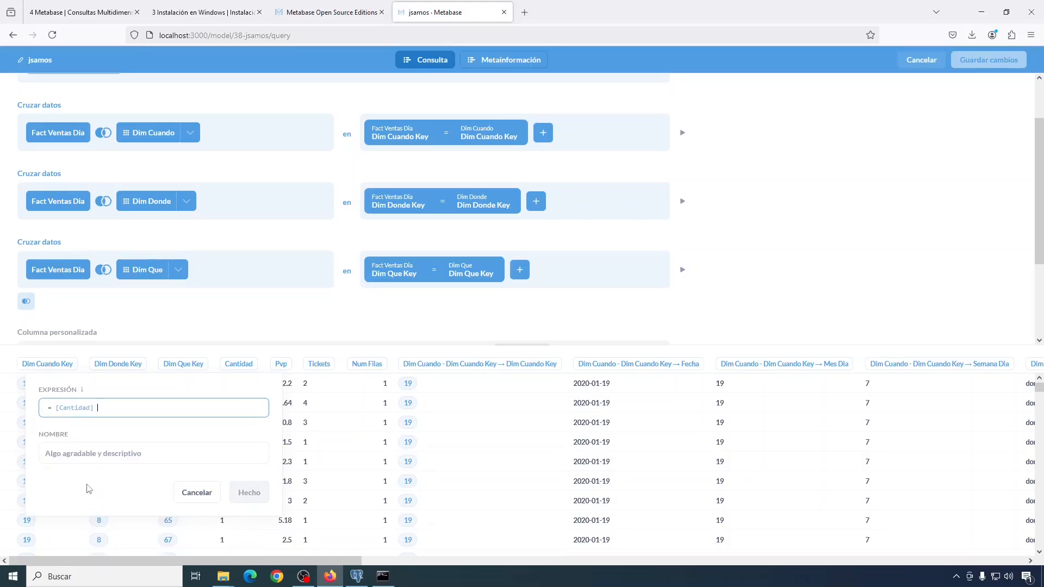
type("*[")
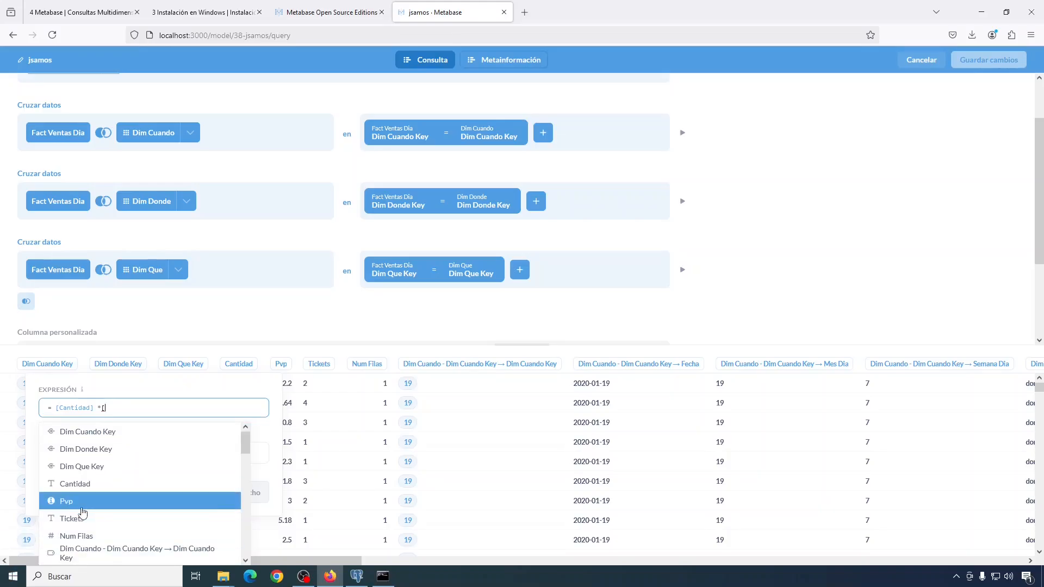
left_click(82, 501)
left_click(84, 460)
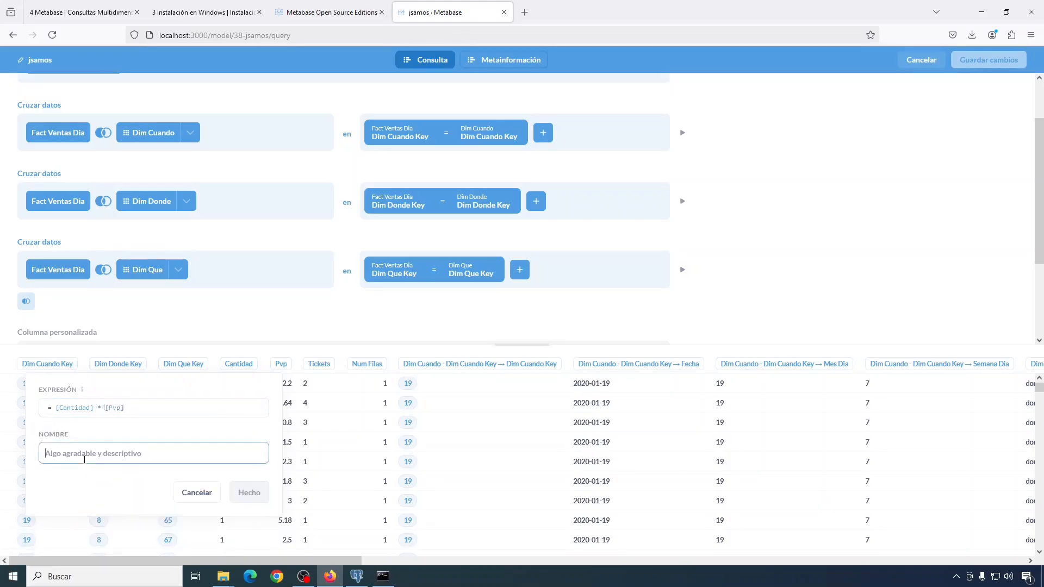
type("Importe")
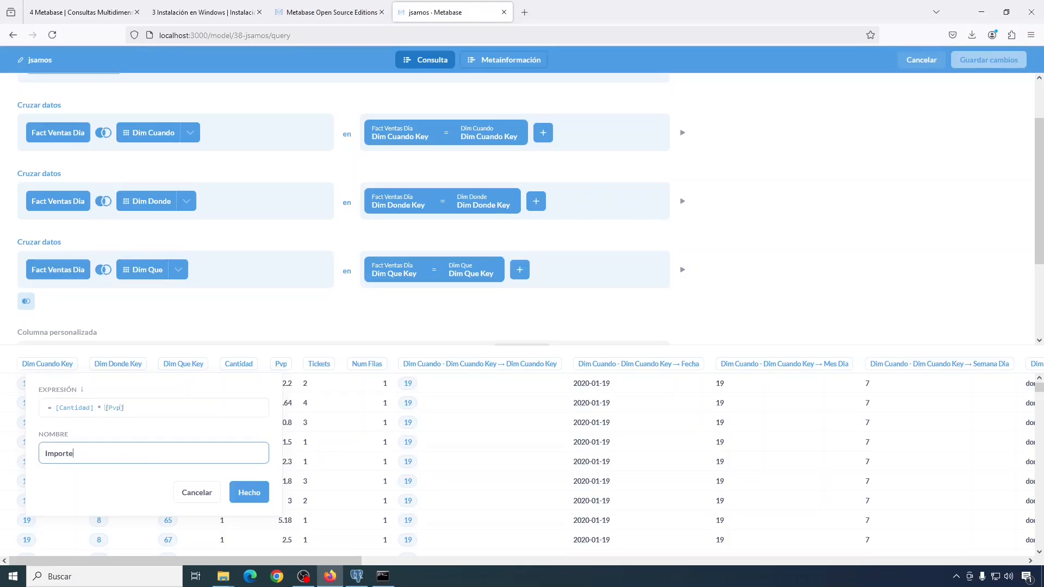
left_click(251, 493)
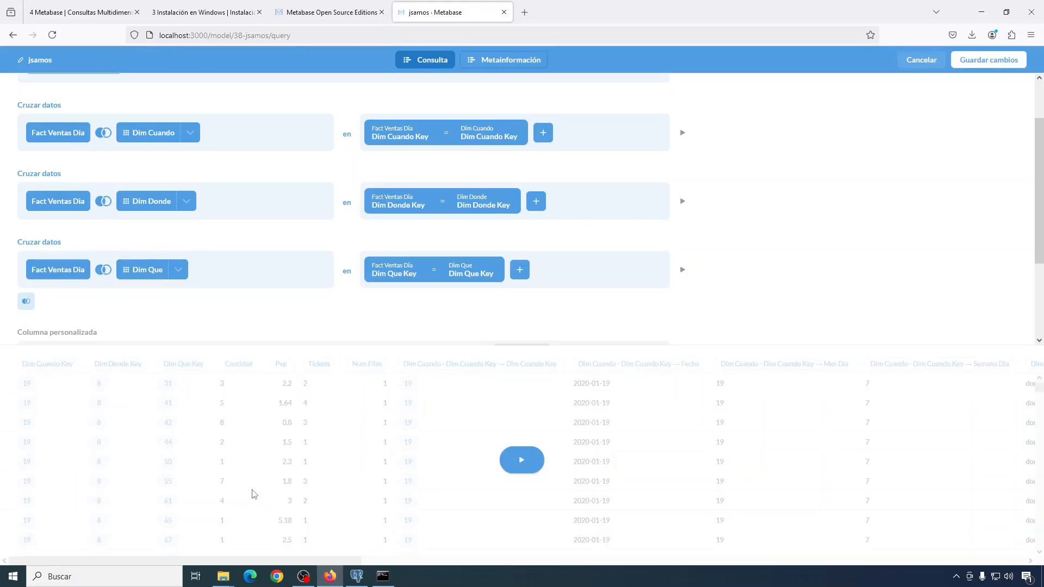
scroll(195, 305, "down", 3)
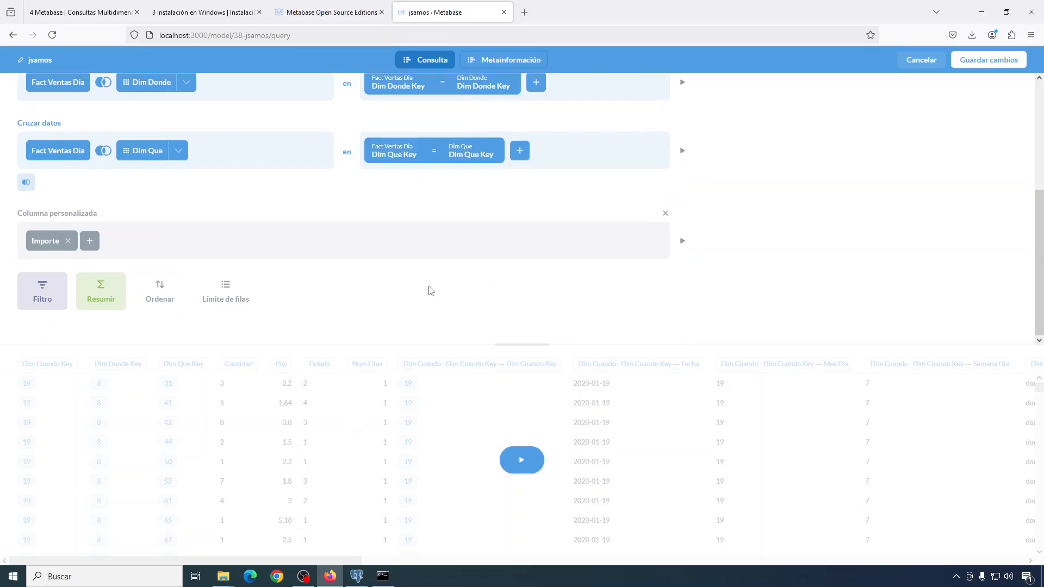
scroll(297, 286, "up", 4)
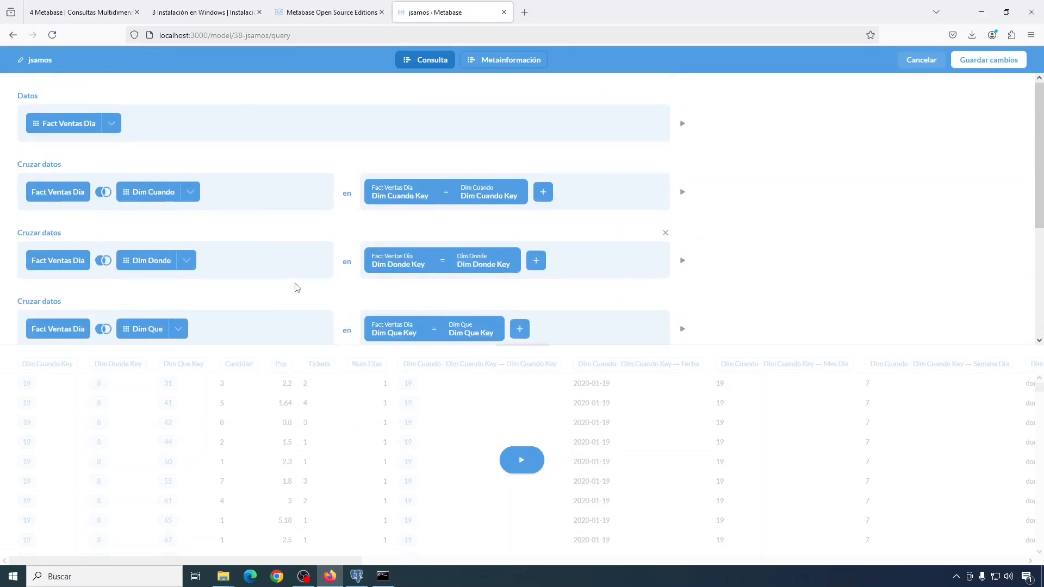
left_click(990, 61)
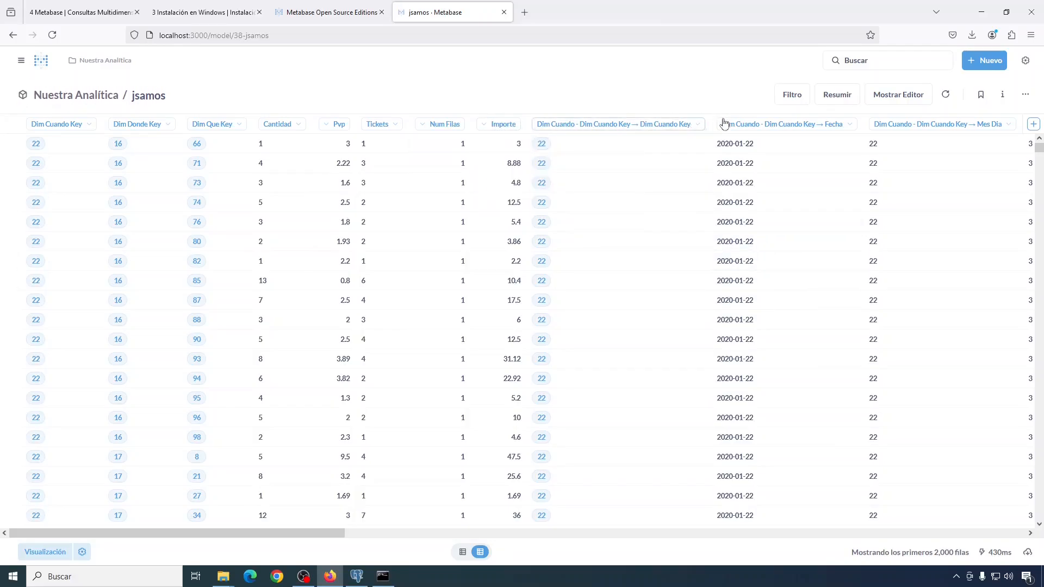
Step: In the jsamos model metadata, change Cantidad's column type from Categoría to numeric Cantidad
left_click(1026, 96)
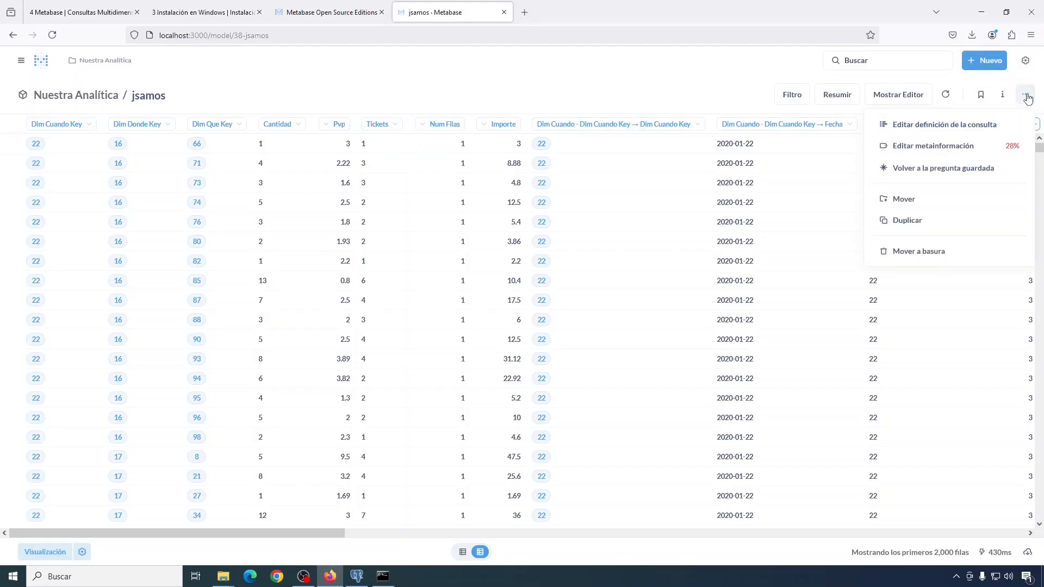
left_click(917, 151)
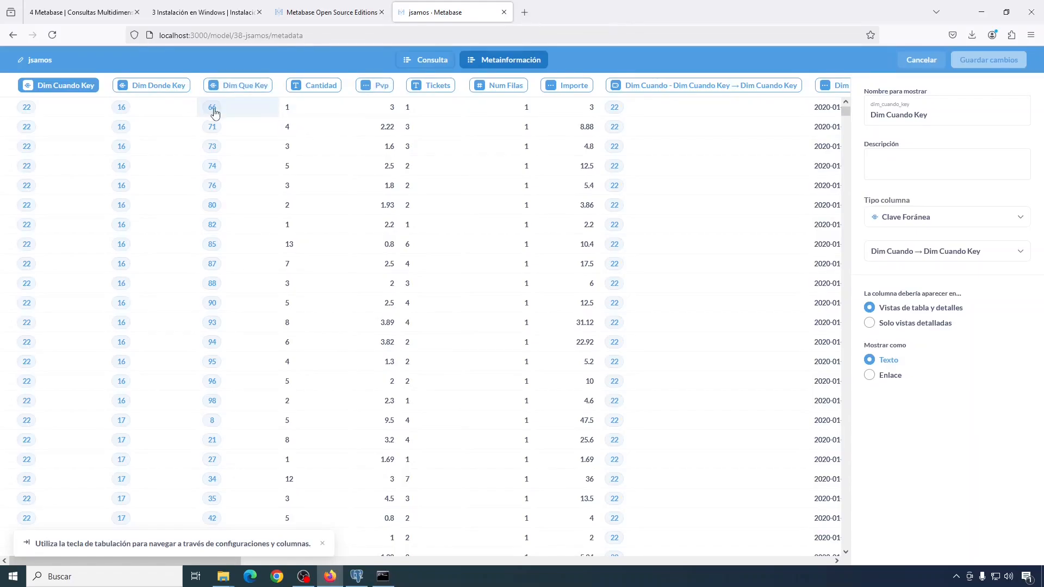
left_click(301, 90)
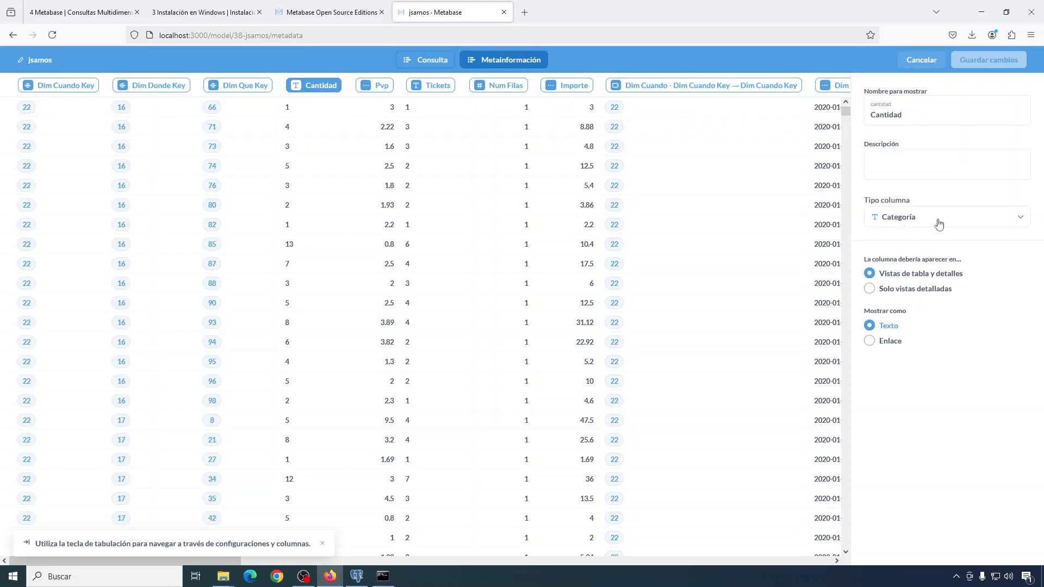
left_click(1022, 221)
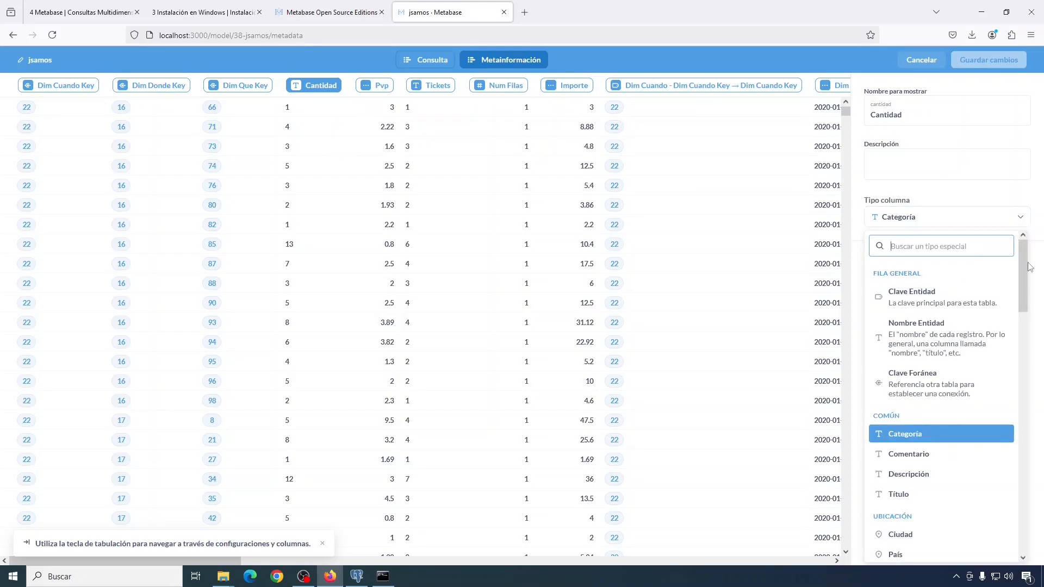
left_click_drag(1024, 270, 1019, 374)
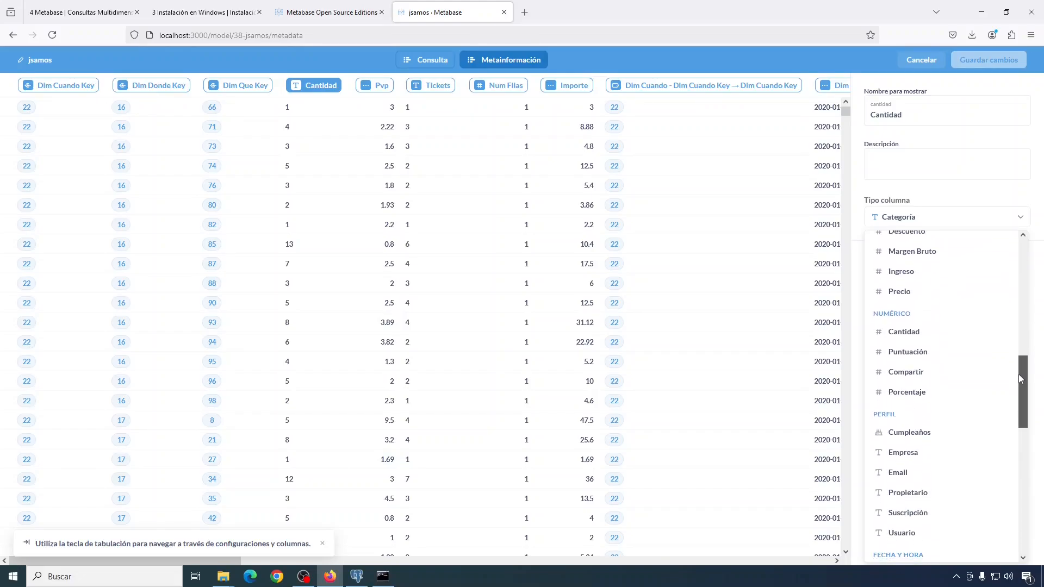
left_click(901, 333)
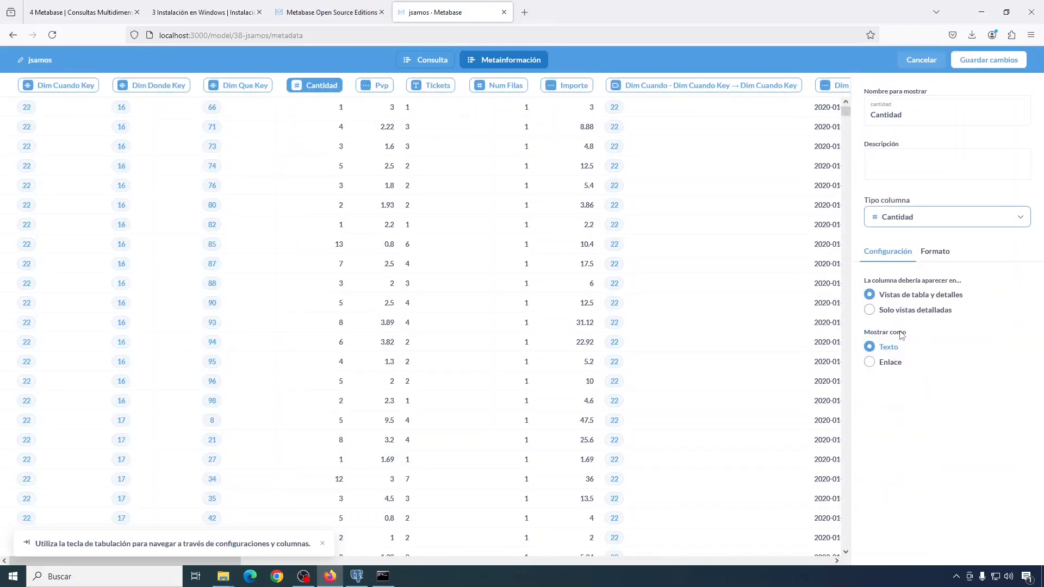
Step: Set Pvp's column type to Precio and Tickets' column type to Cantidad
left_click(368, 87)
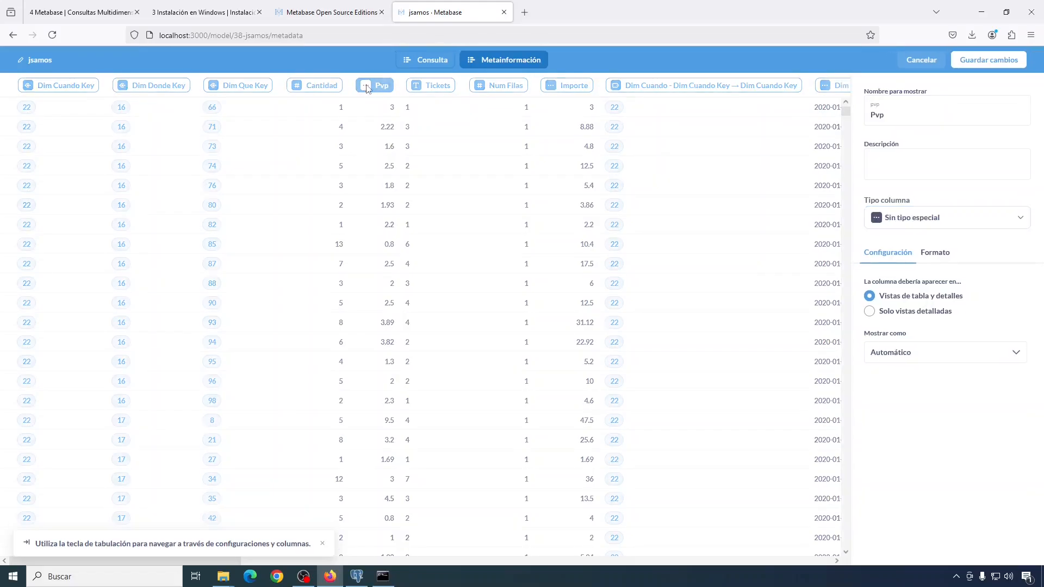
left_click(1018, 219)
scroll(1019, 475, "up", 10)
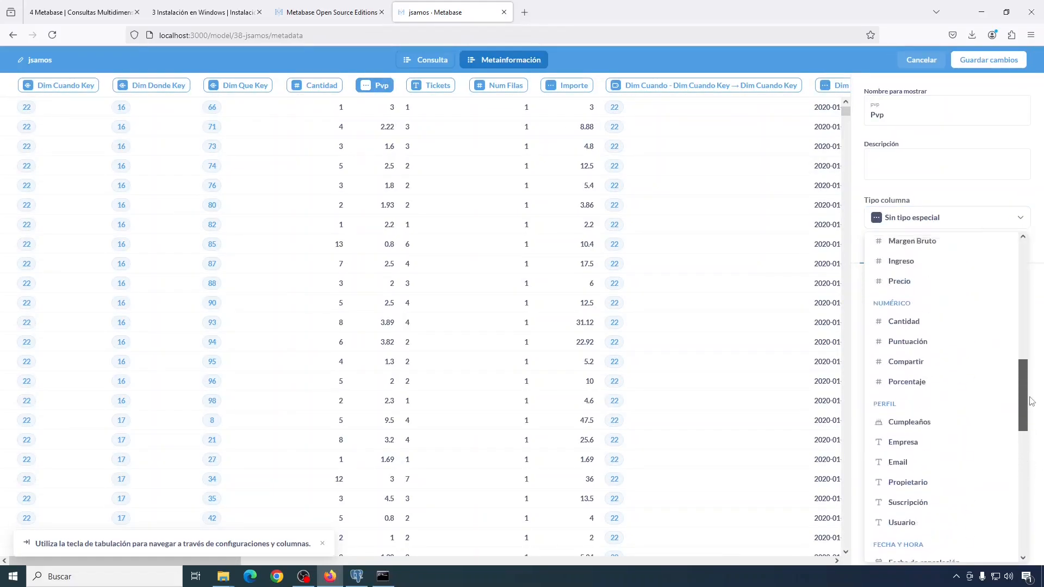
left_click(900, 416)
left_click(416, 87)
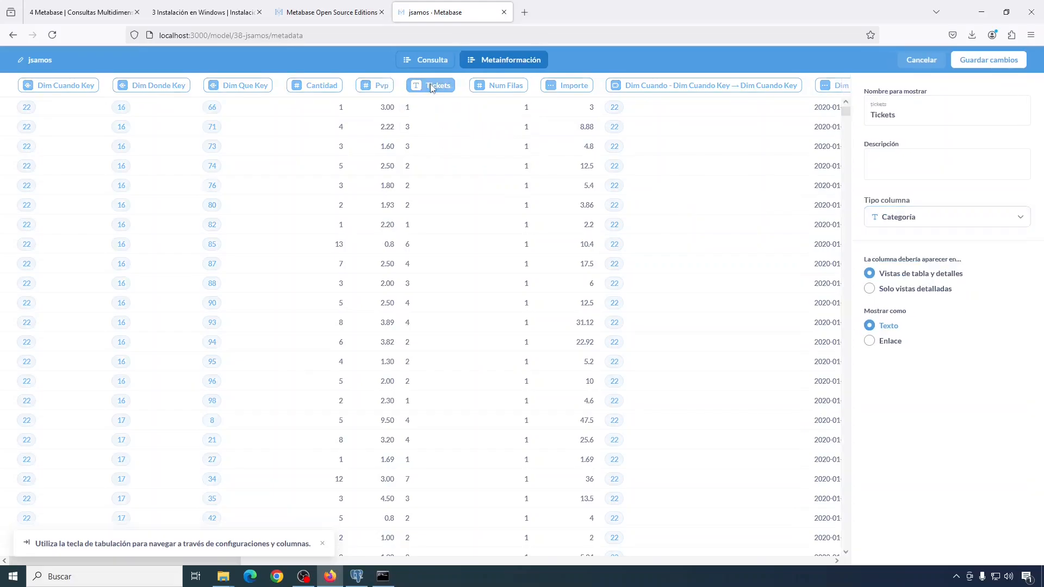
left_click(1018, 217)
left_click_drag(1019, 277, 1019, 393)
left_click(907, 363)
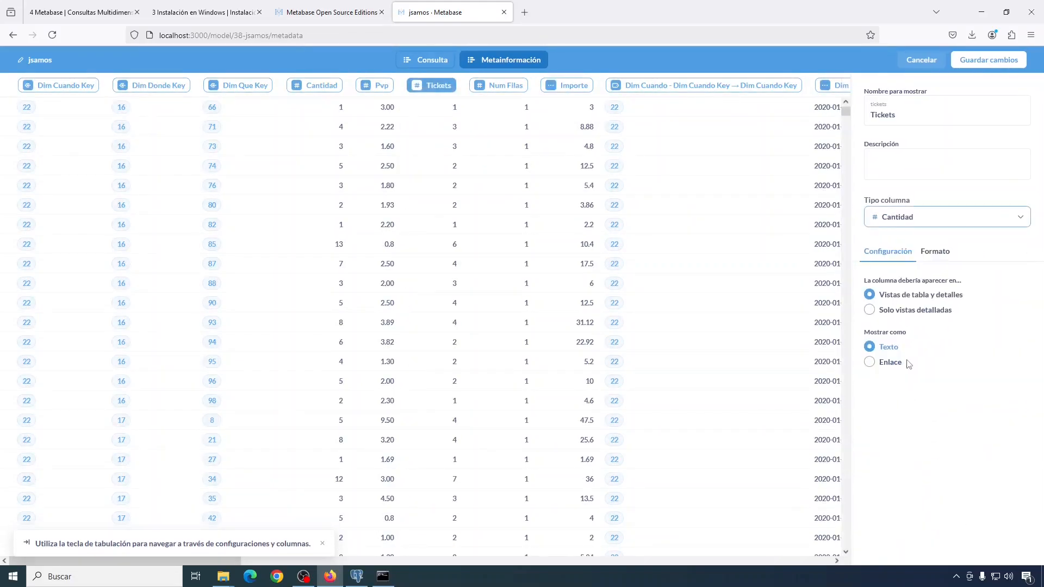
Step: Set Importe's column type to Ingreso and save the model's metadata changes
left_click(482, 87)
left_click(562, 88)
left_click(1019, 217)
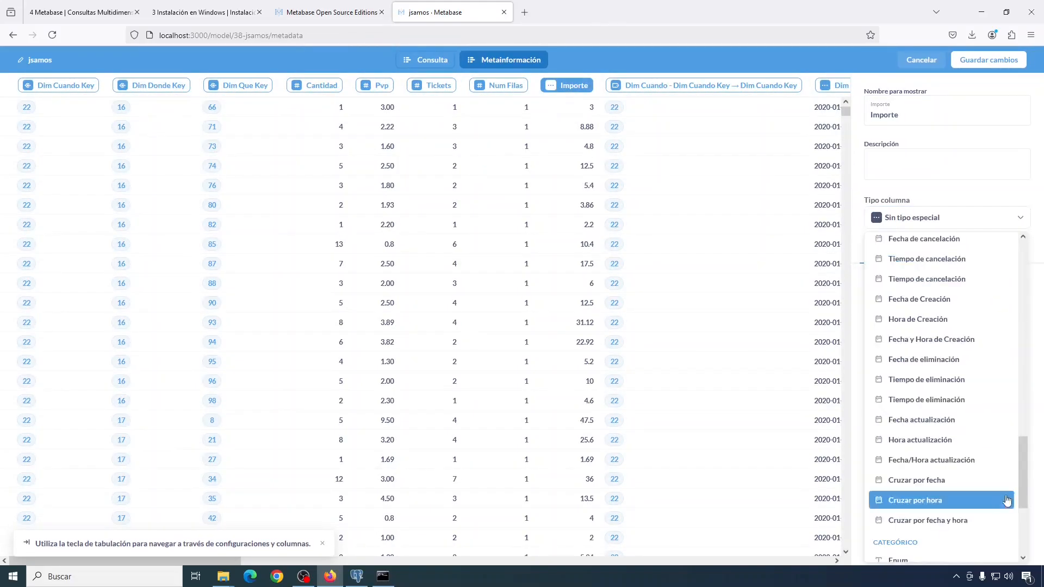
left_click_drag(1022, 451, 1022, 338)
left_click(901, 445)
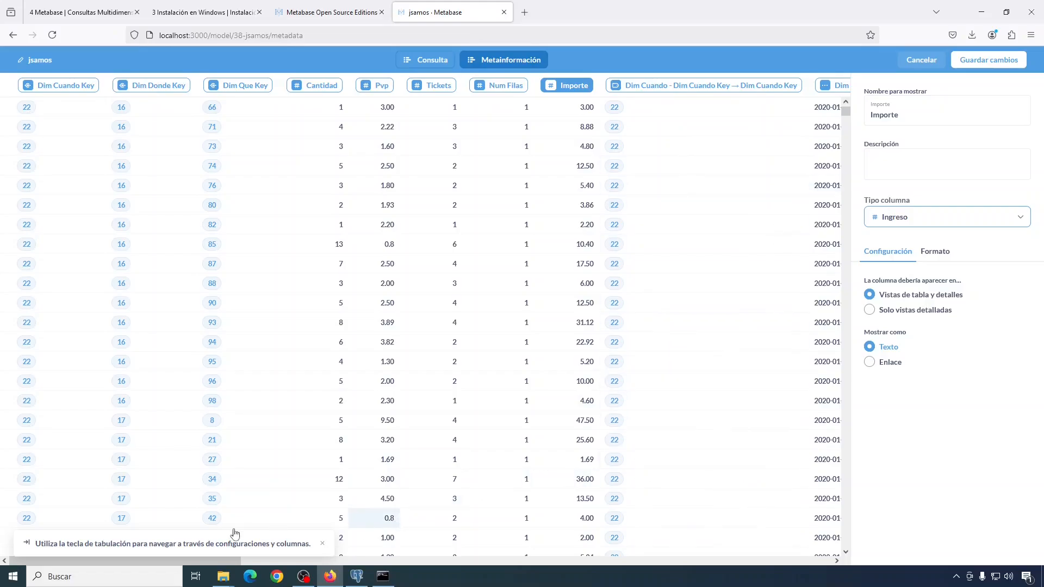
mouse_move(191, 563)
left_mouse_down()
mouse_move(816, 562)
mouse_move(179, 565)
left_mouse_up()
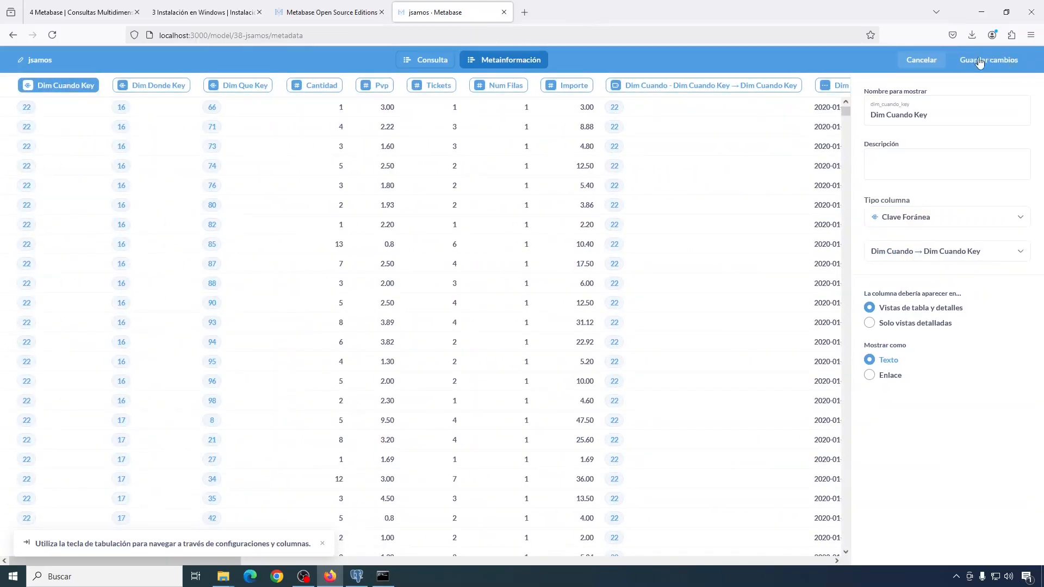
left_click(567, 85)
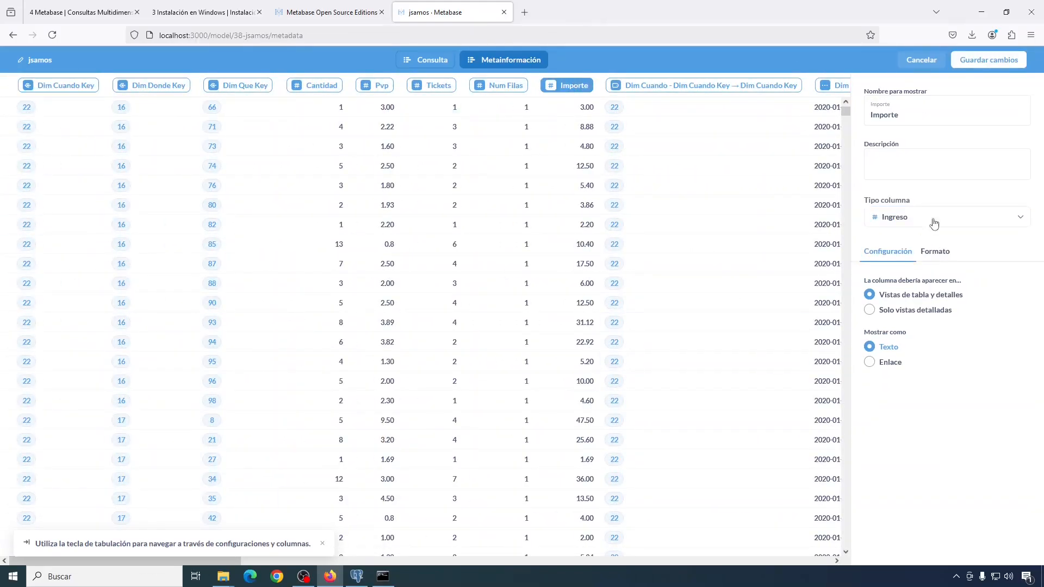
left_click(991, 65)
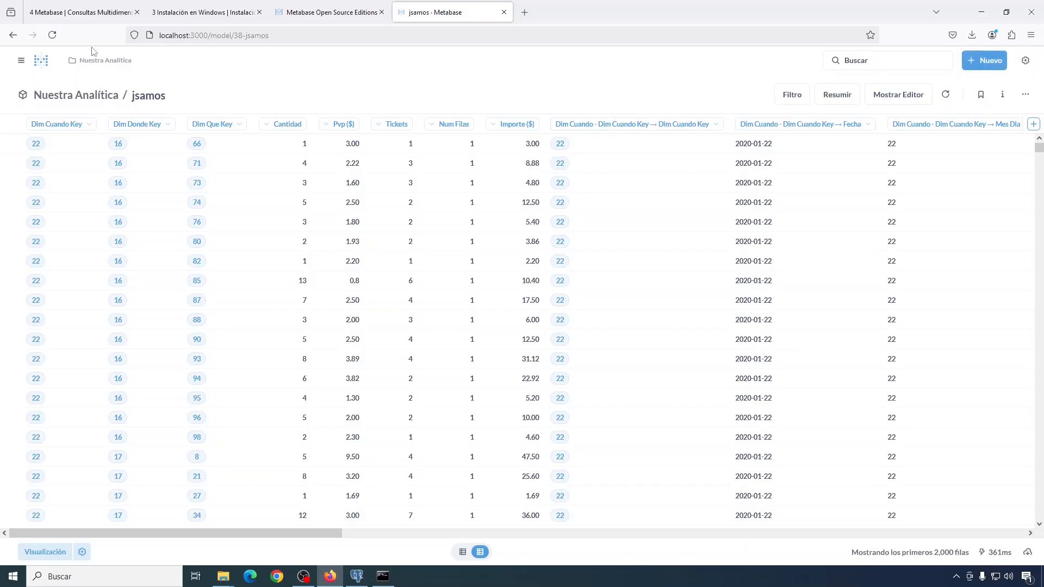
Step: From Inicio's Modelos list, create a new question with the jsamos model as its data
left_click(21, 60)
left_click(37, 96)
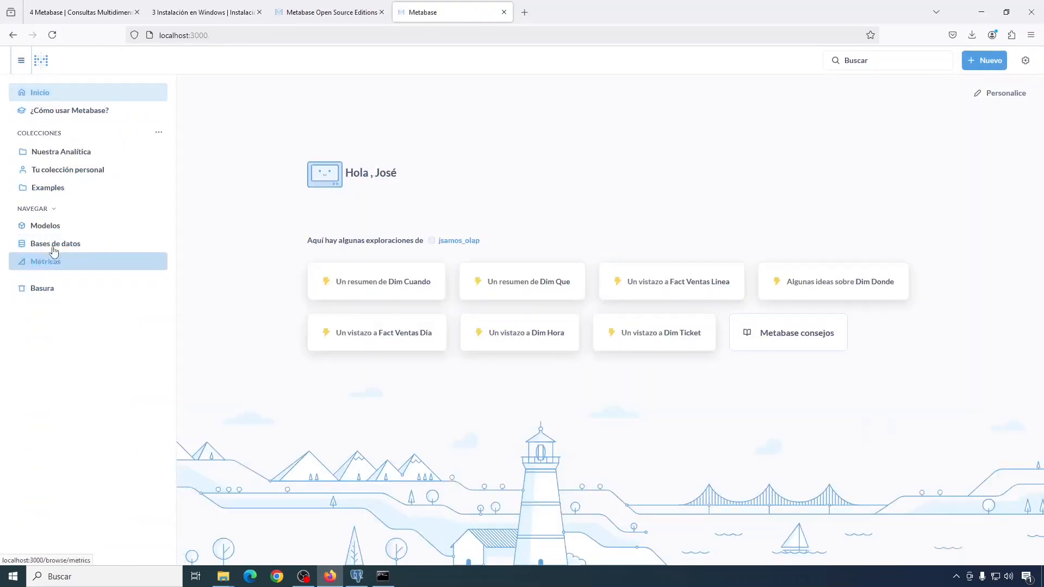
left_click(48, 226)
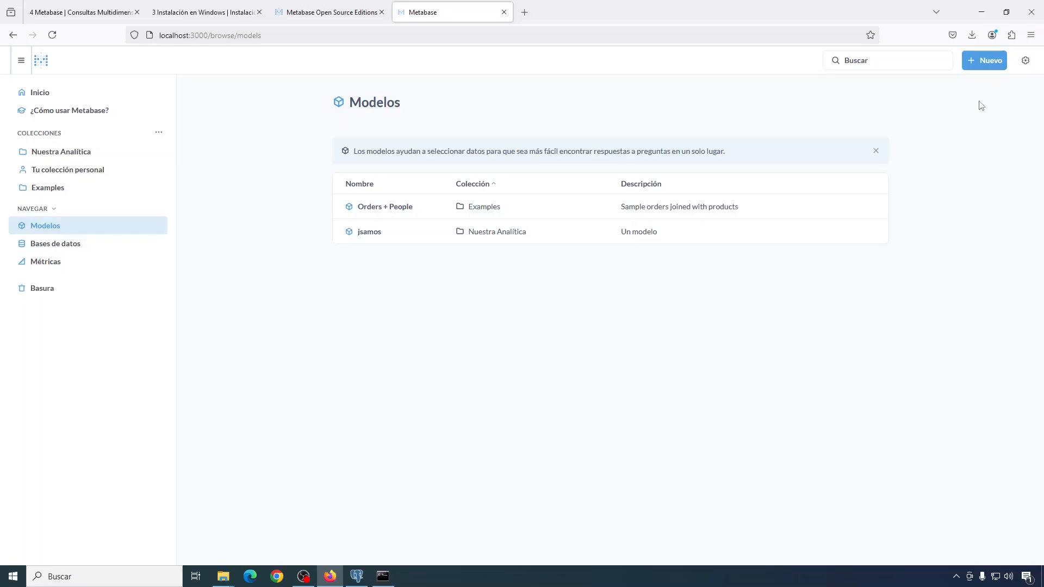
left_click(987, 61)
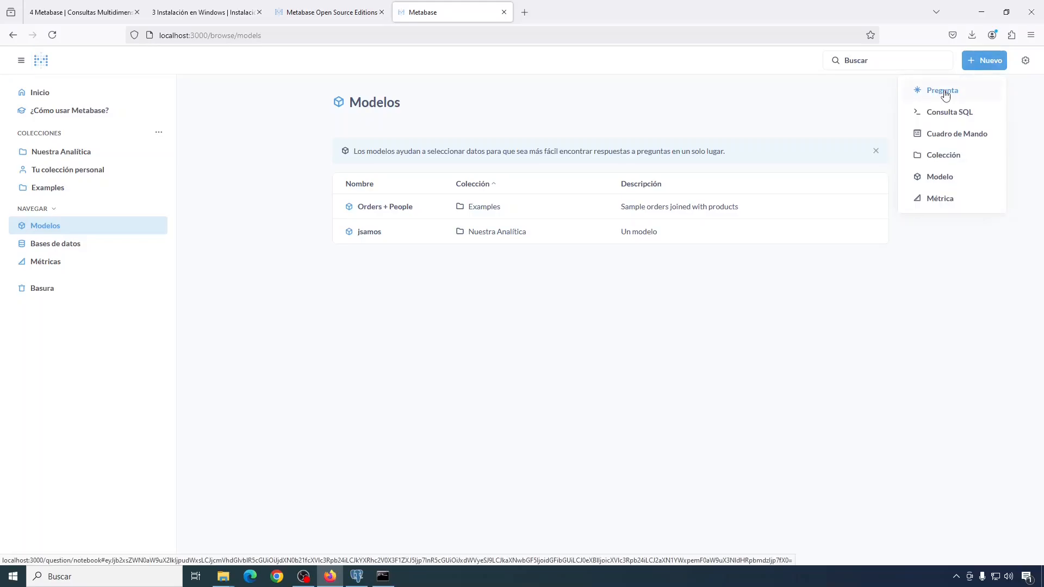
left_click(946, 92)
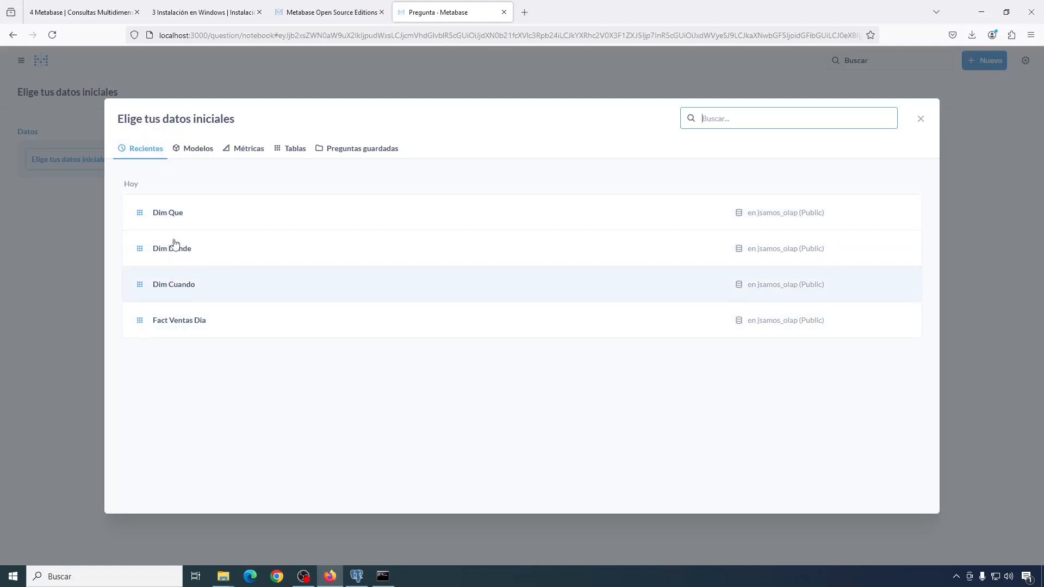
left_click(293, 154)
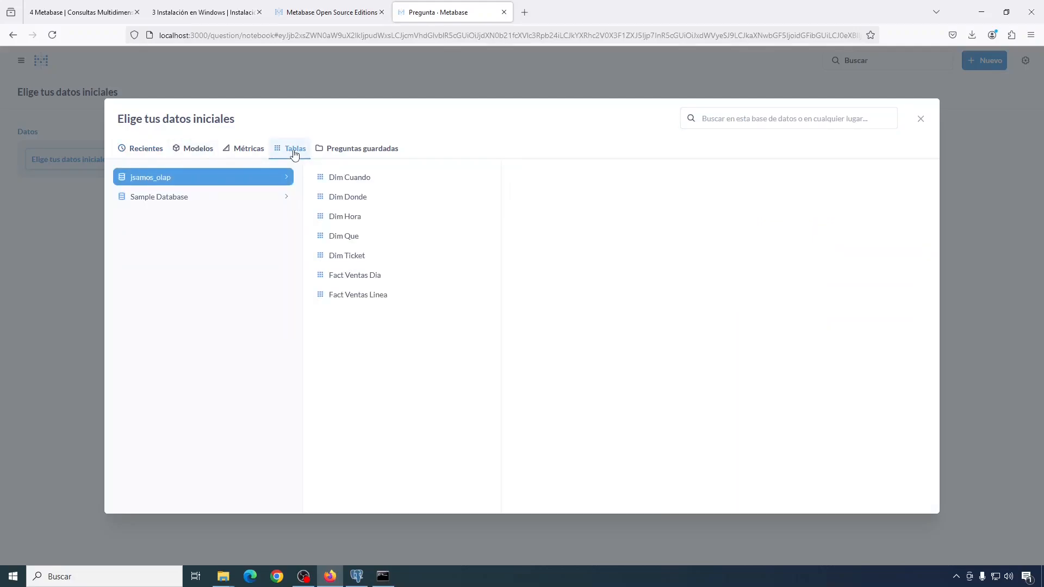
left_click(196, 154)
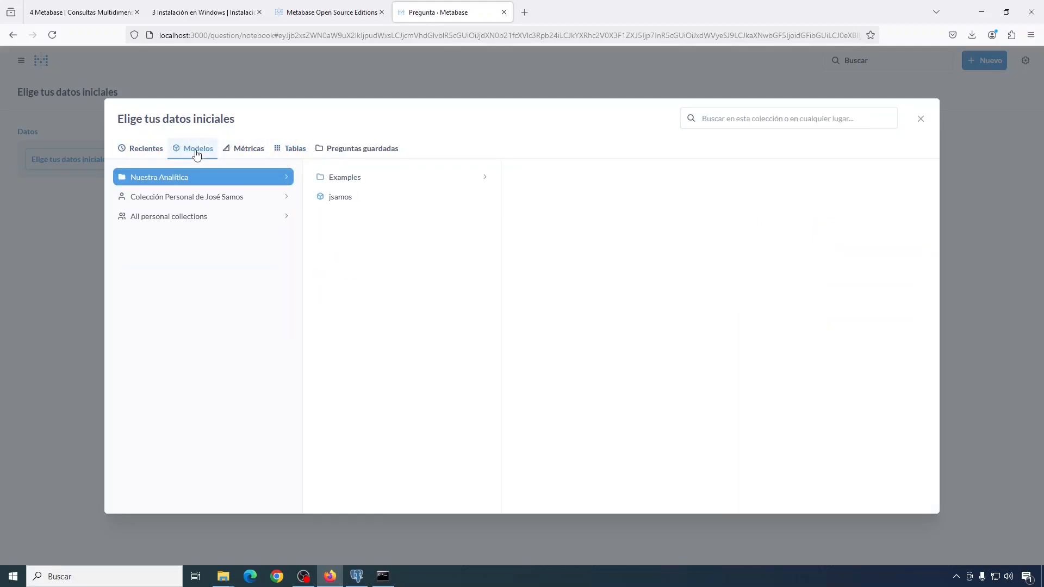
left_click(343, 200)
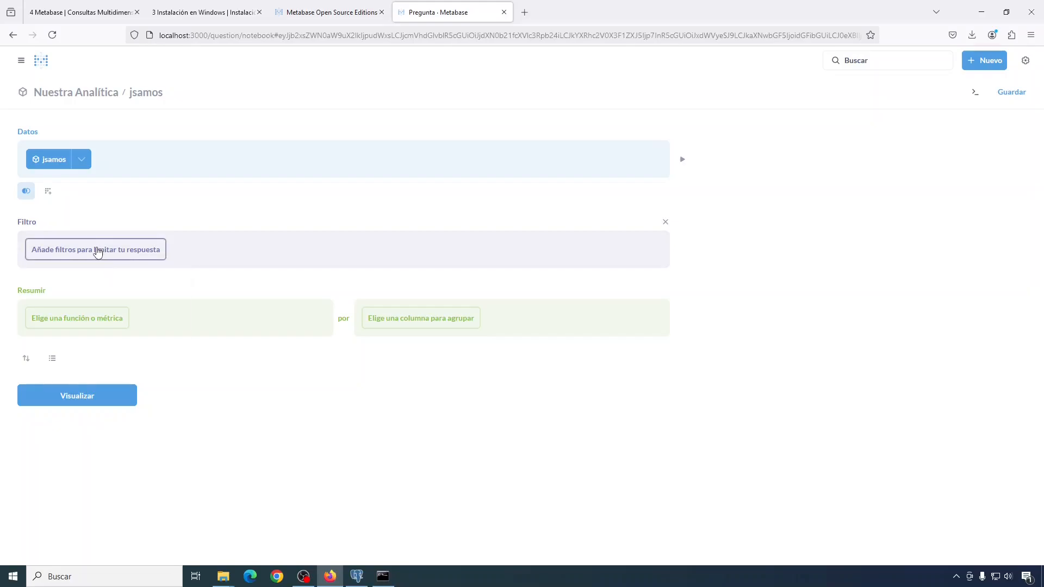
Step: Add a filter on Dim Cuando Key → Anio keeping only 2024
left_click(98, 253)
left_click_drag(183, 297, 172, 405)
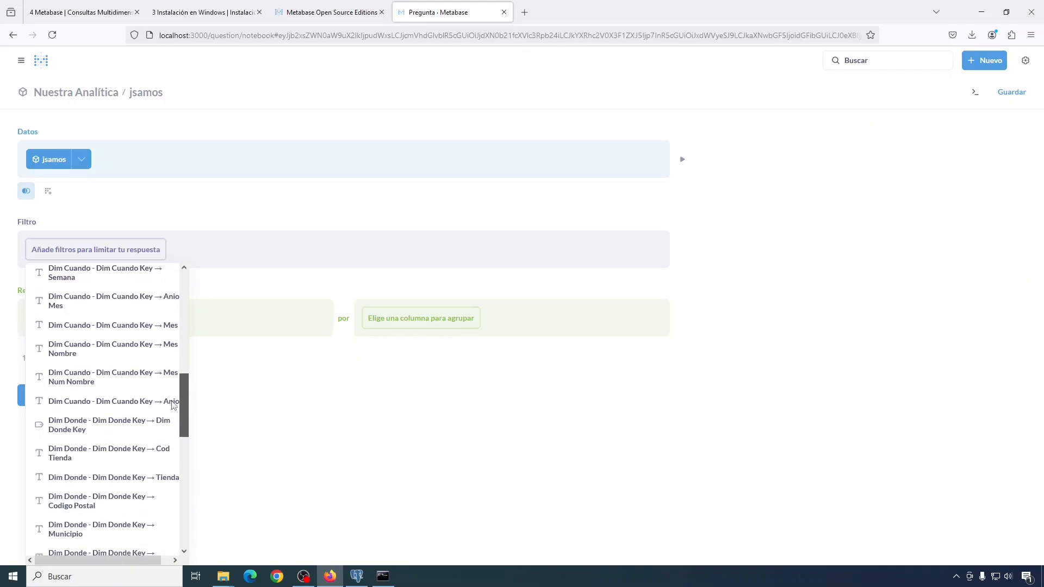
left_click(120, 404)
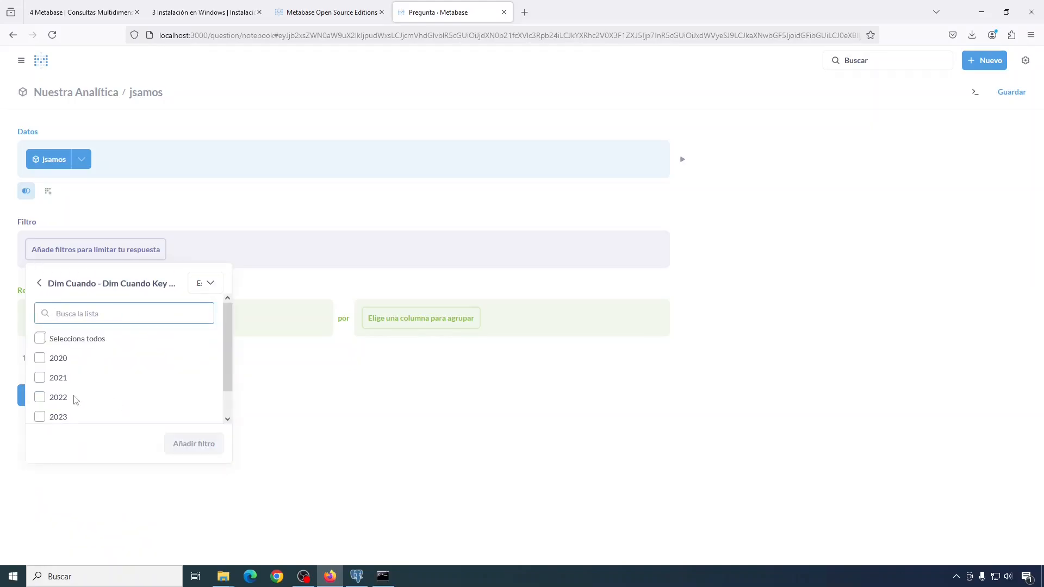
left_click_drag(228, 347, 229, 375)
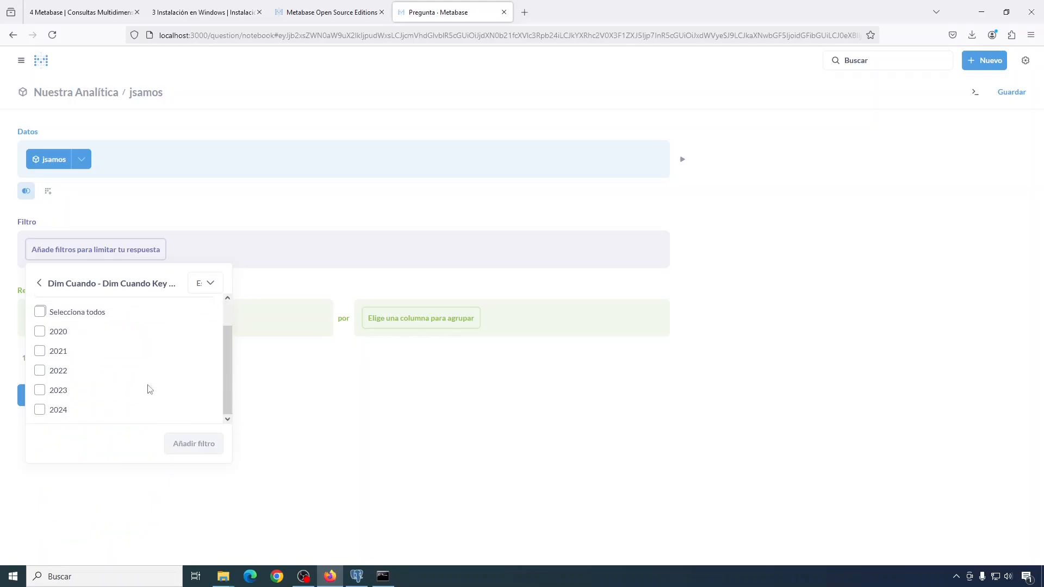
left_click(37, 413)
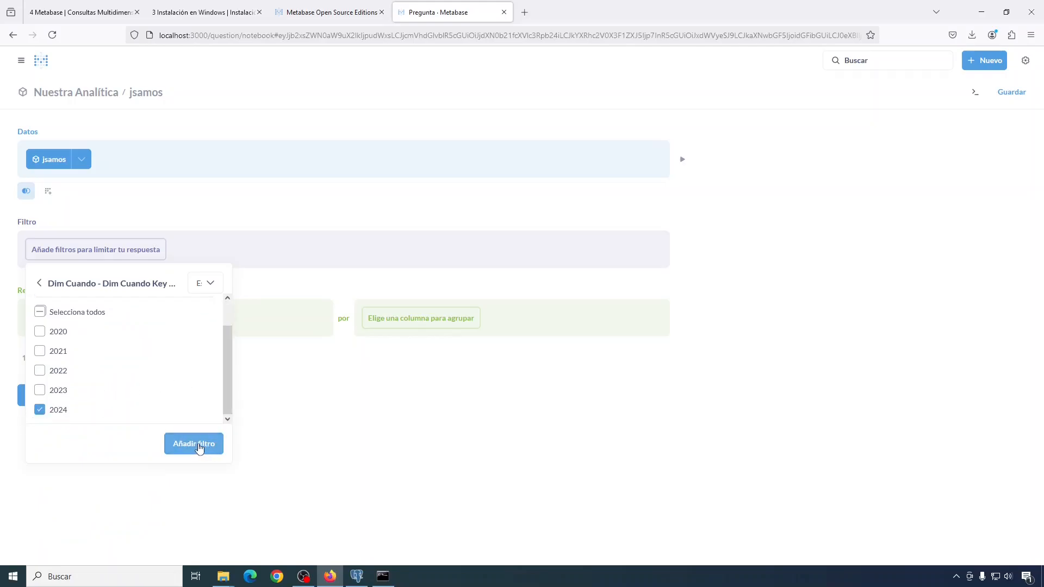
left_click(198, 446)
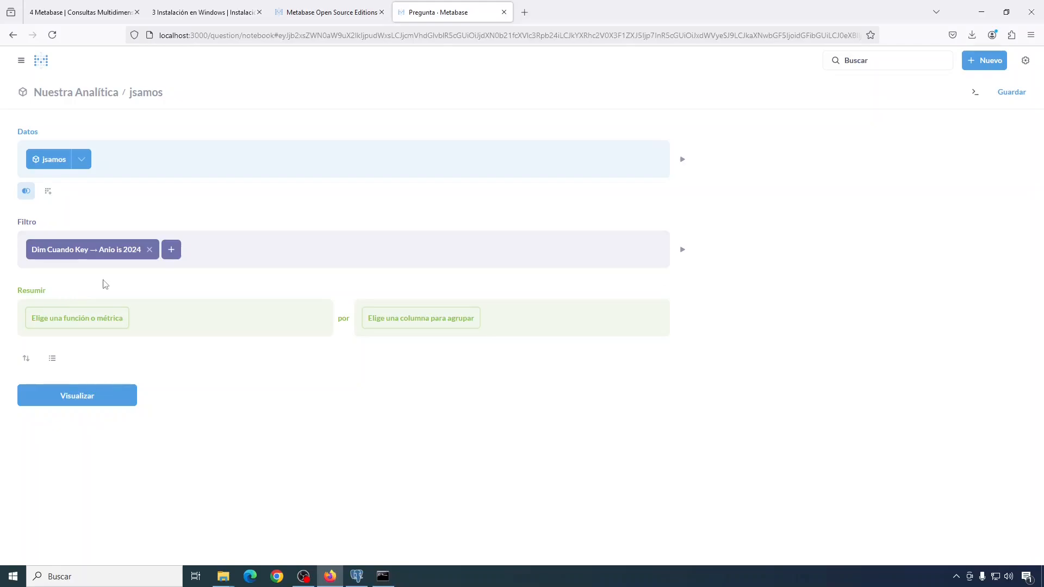
Step: Summarize the question by Sum of Cantidad and Sum of Importe
left_click(65, 321)
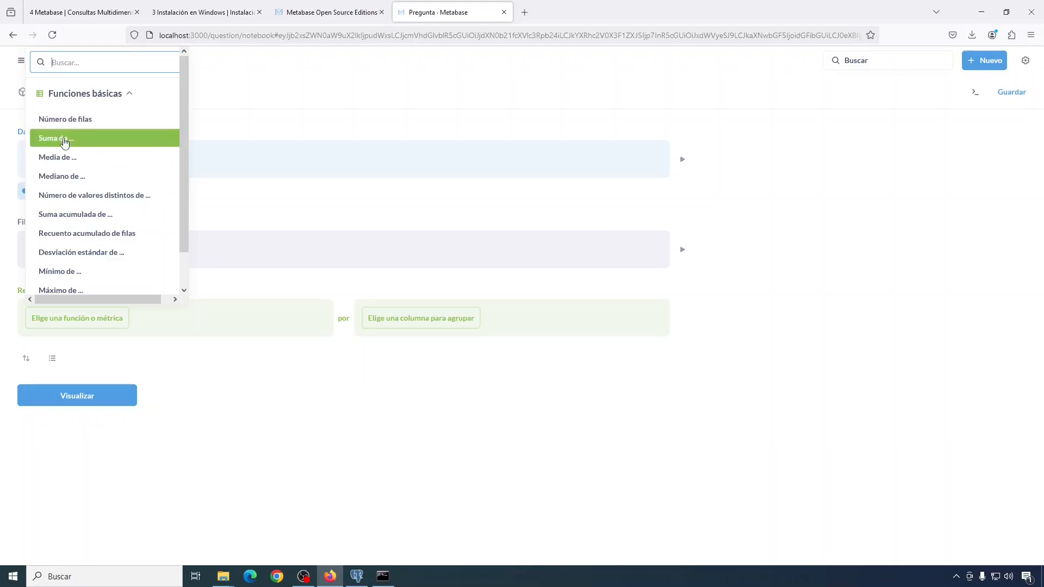
left_click(64, 139)
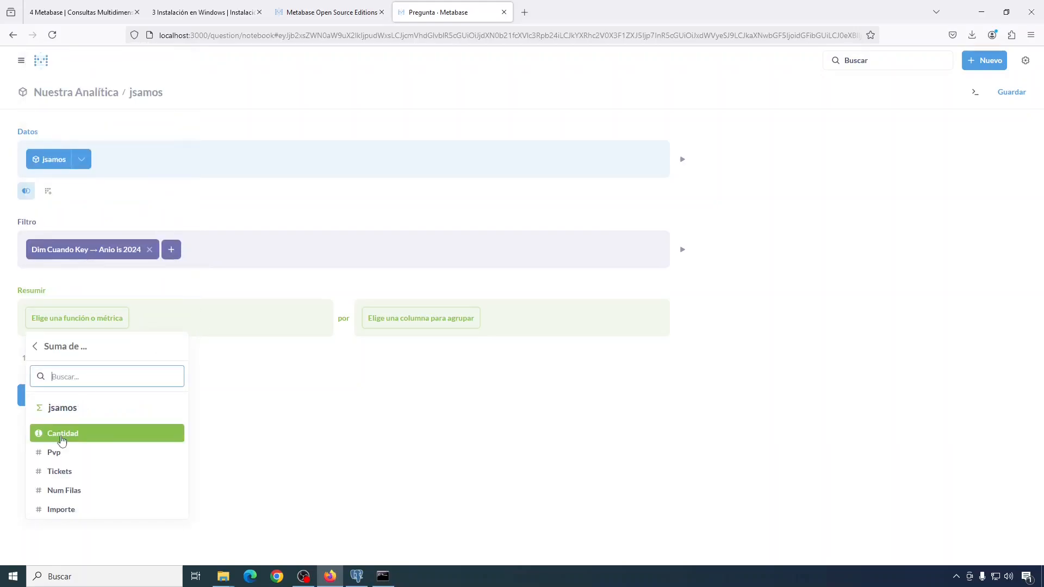
left_click(60, 434)
left_click(64, 435)
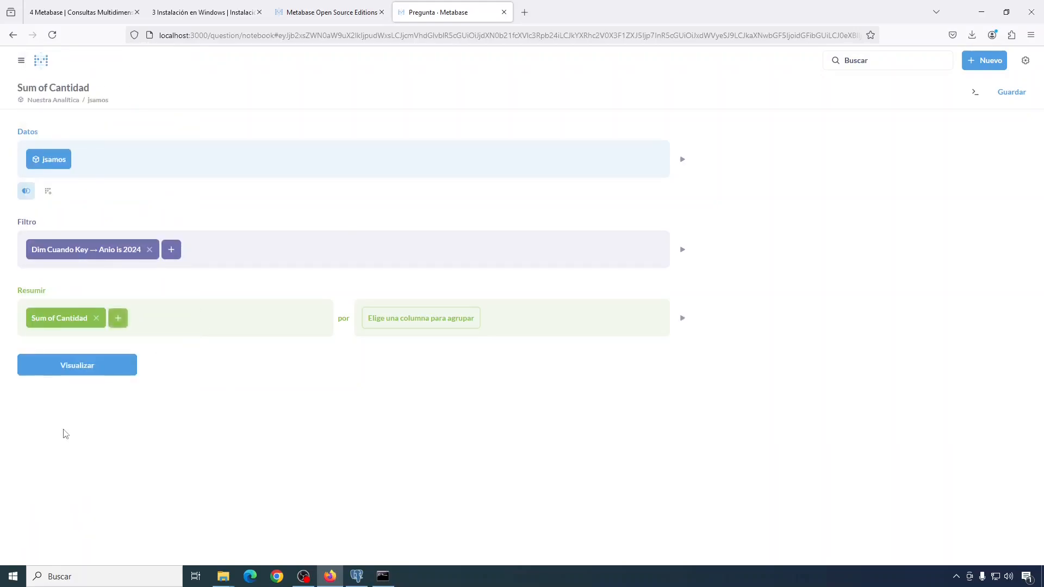
left_click(118, 322)
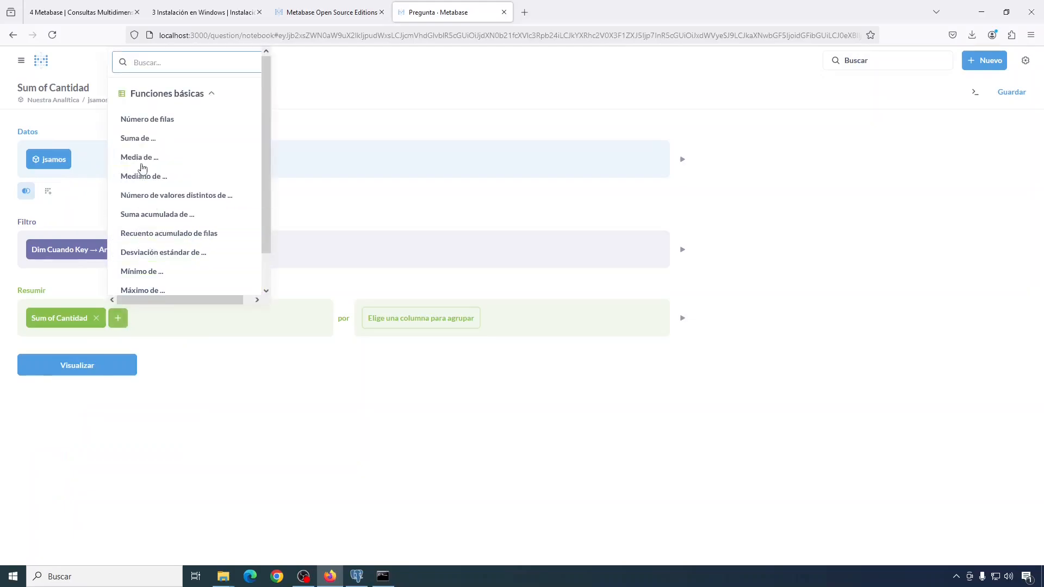
left_click(142, 139)
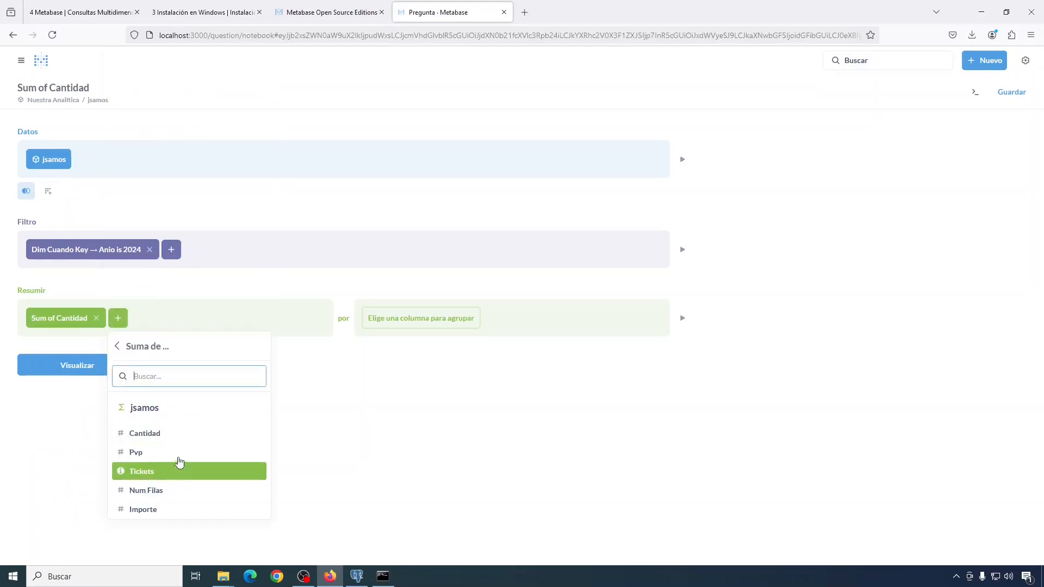
left_click(148, 511)
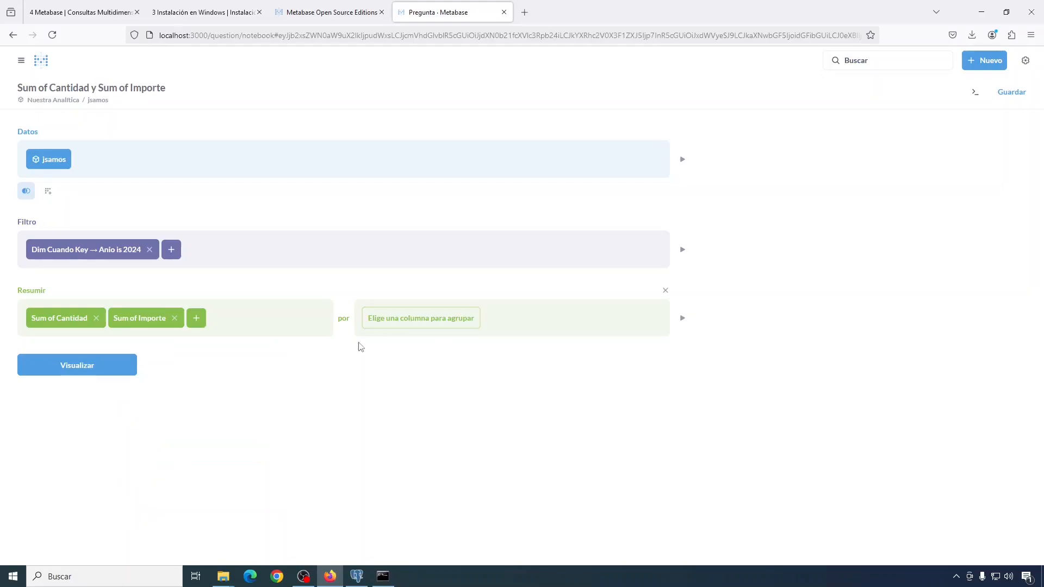
Step: Group the sums by Anio Mes and Provincia and visualize the 84-row result
left_click(402, 322)
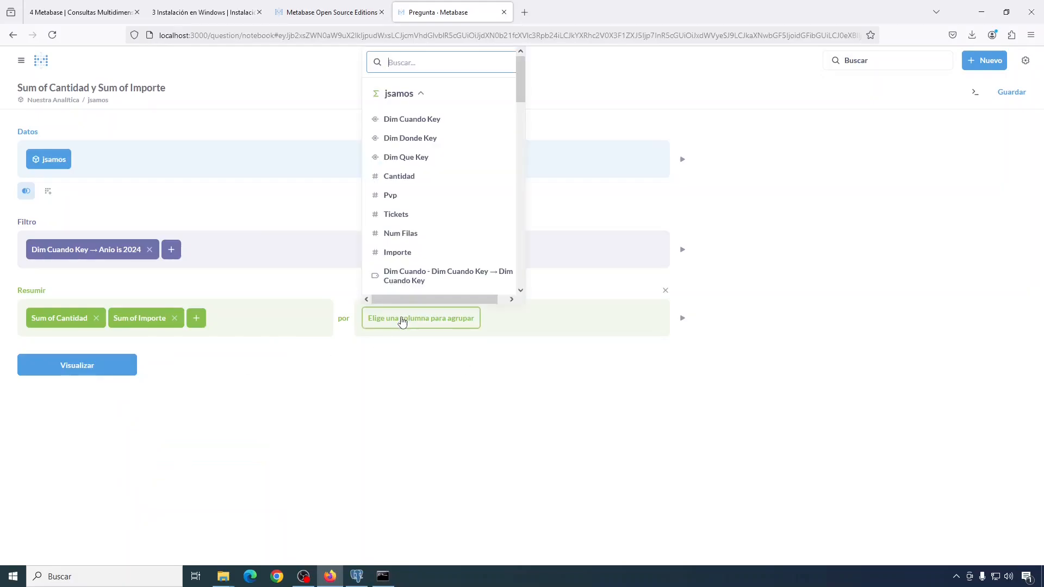
scroll(523, 90, "down", 1)
left_click_drag(523, 90, 523, 140)
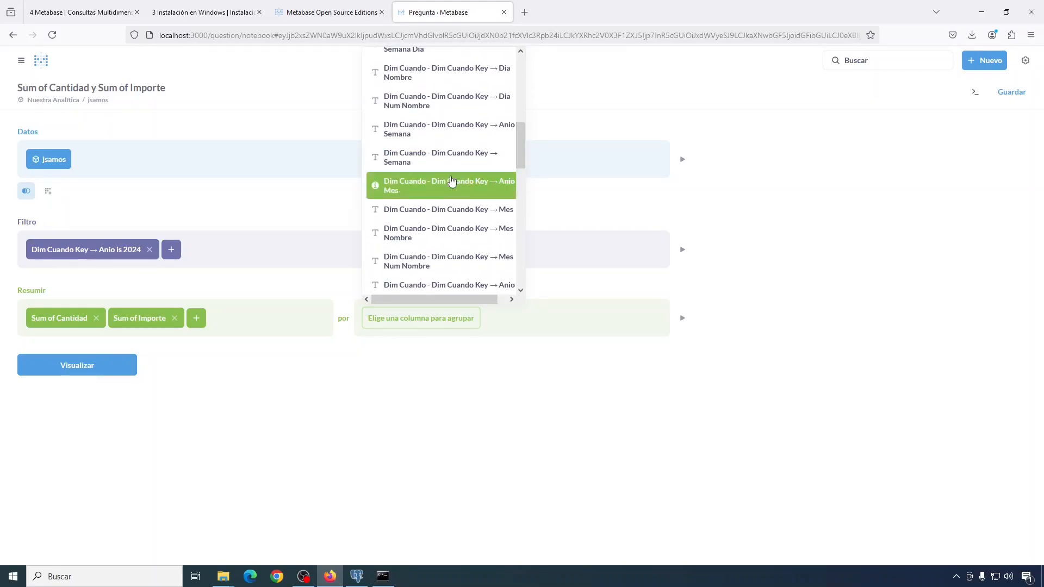
left_click(447, 186)
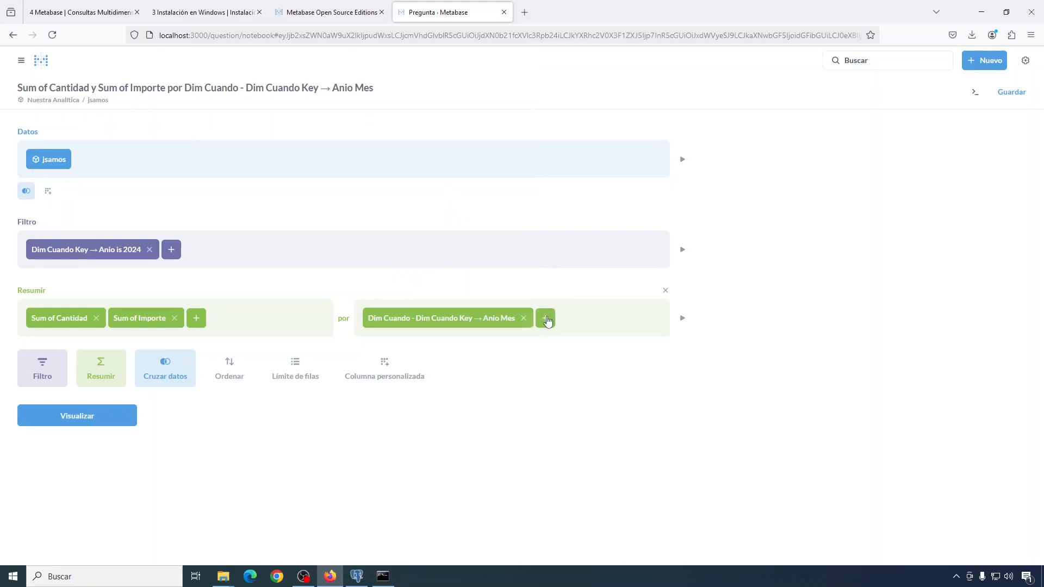
left_click(545, 319)
left_click_drag(694, 90, 684, 200)
left_click(641, 191)
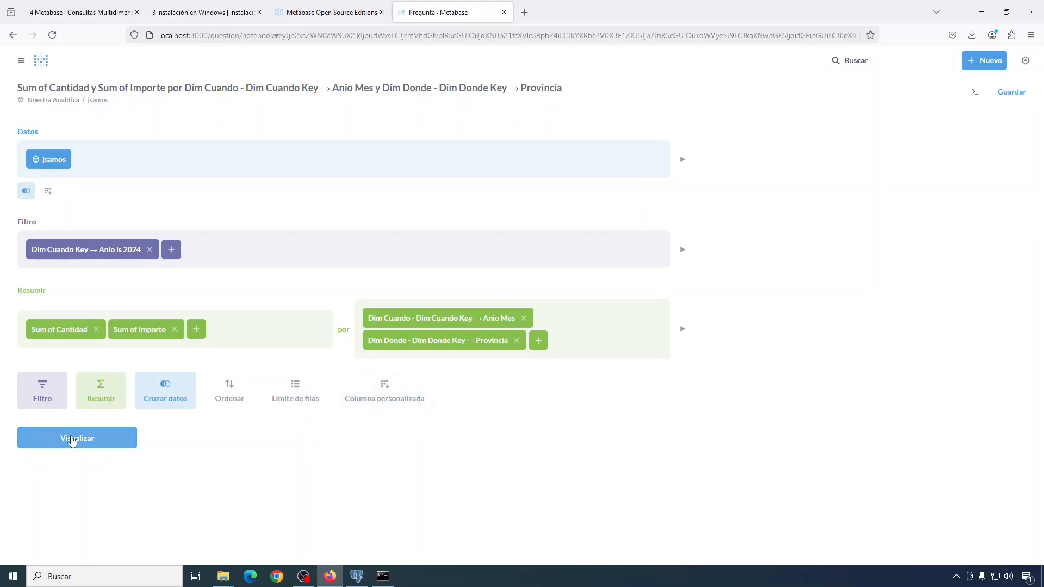
left_click(72, 441)
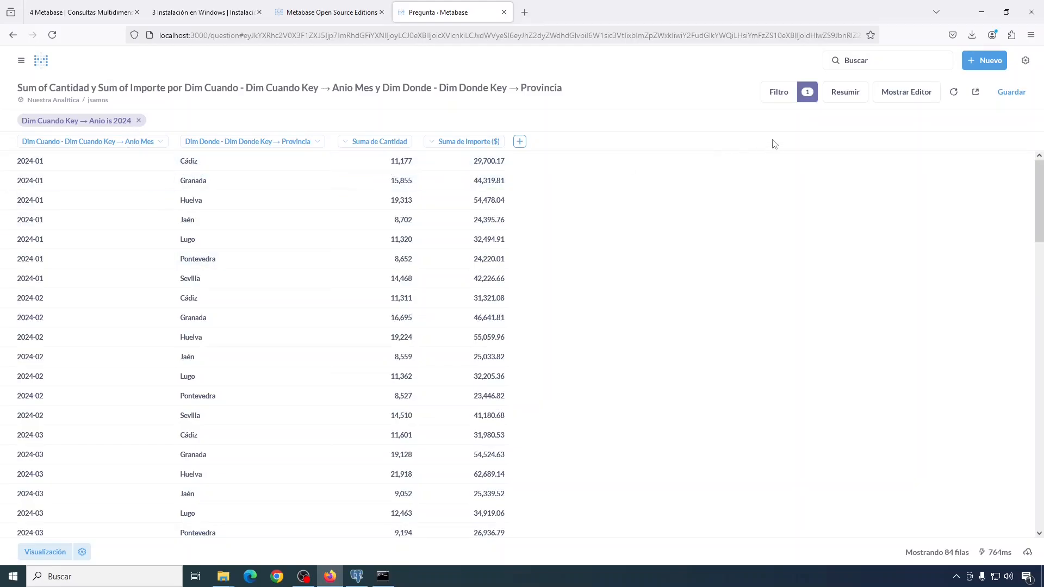
Step: Sort the query ascending by Anio Mes, then Provincia, and rerun it
left_click(917, 92)
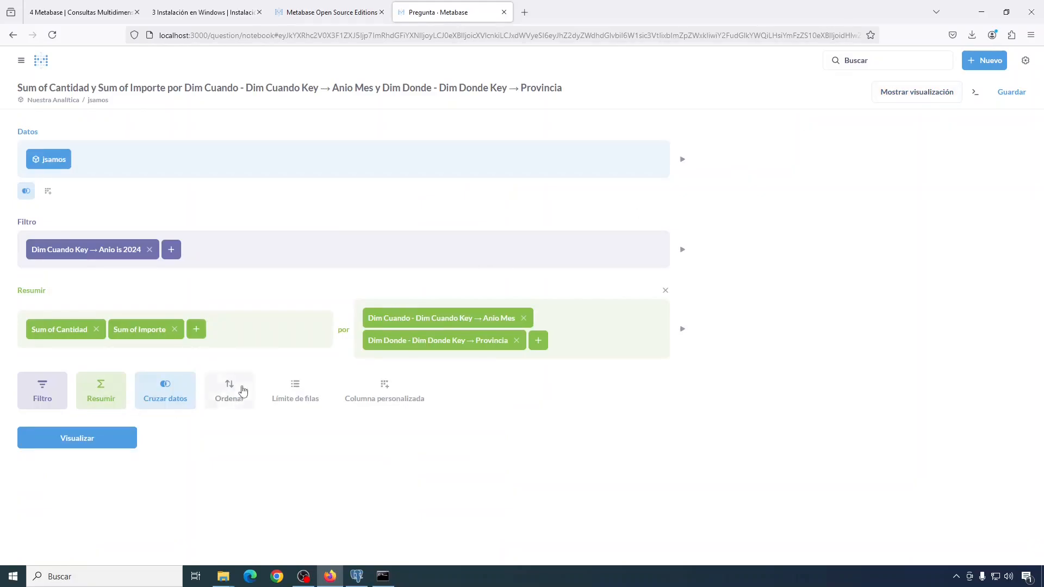
left_click(232, 391)
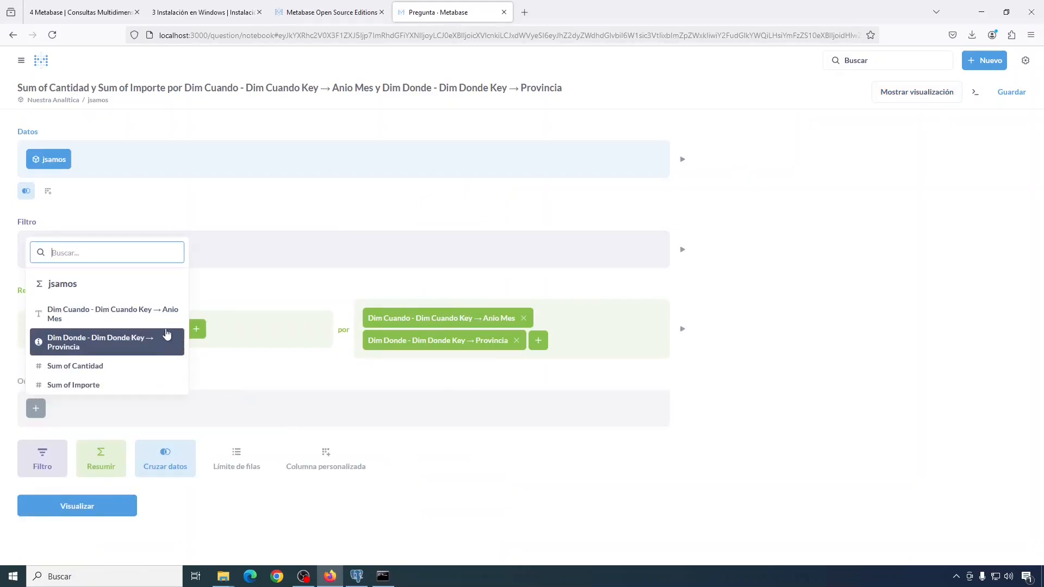
left_click(157, 322)
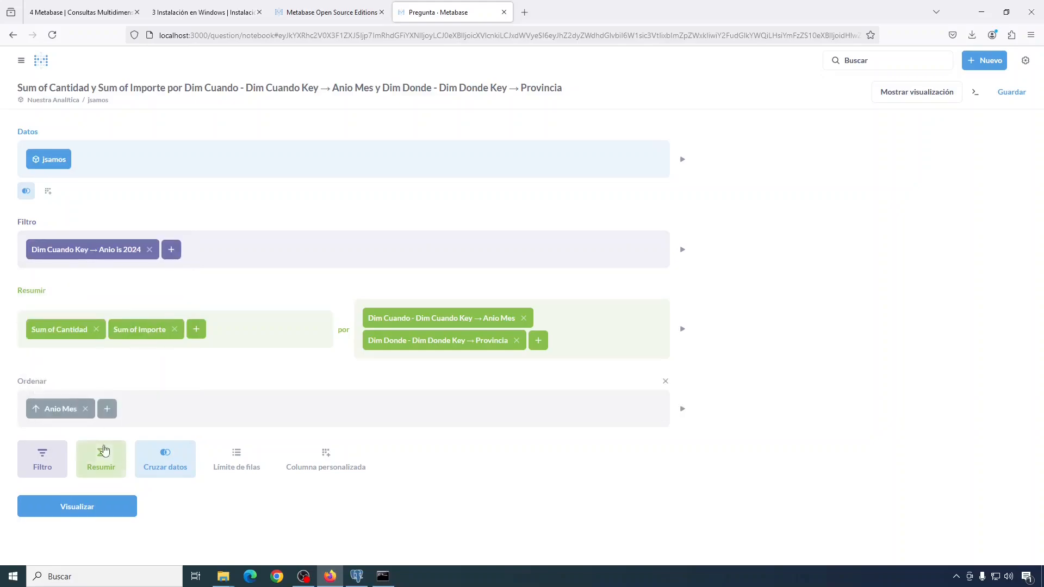
left_click(108, 414)
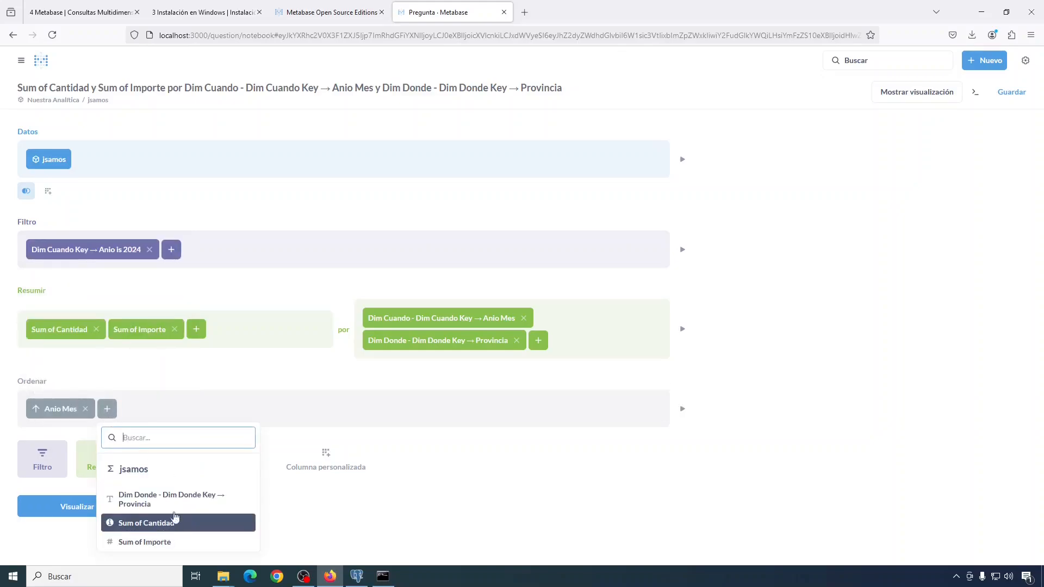
left_click(167, 502)
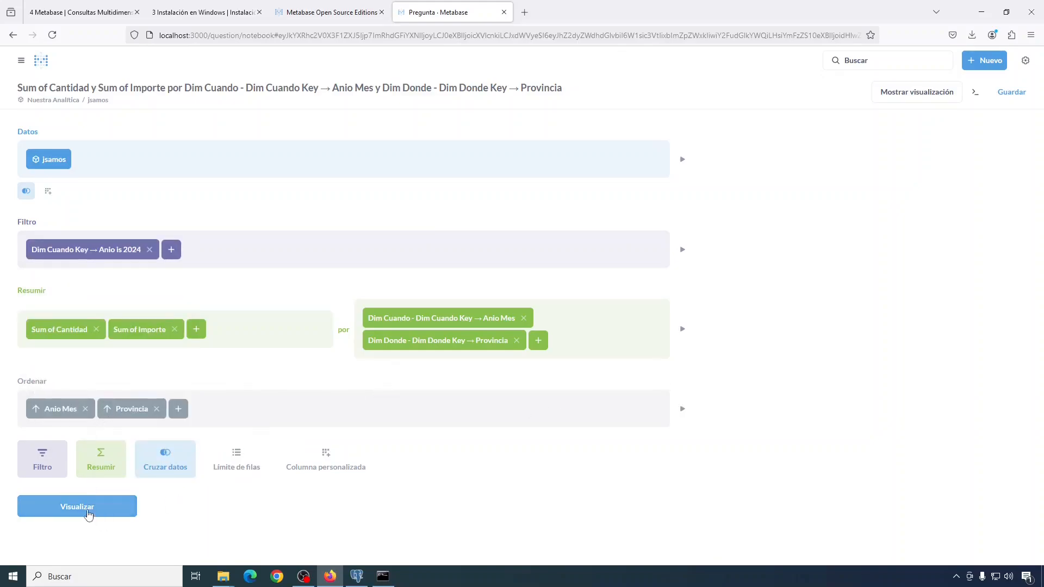
left_click(85, 511)
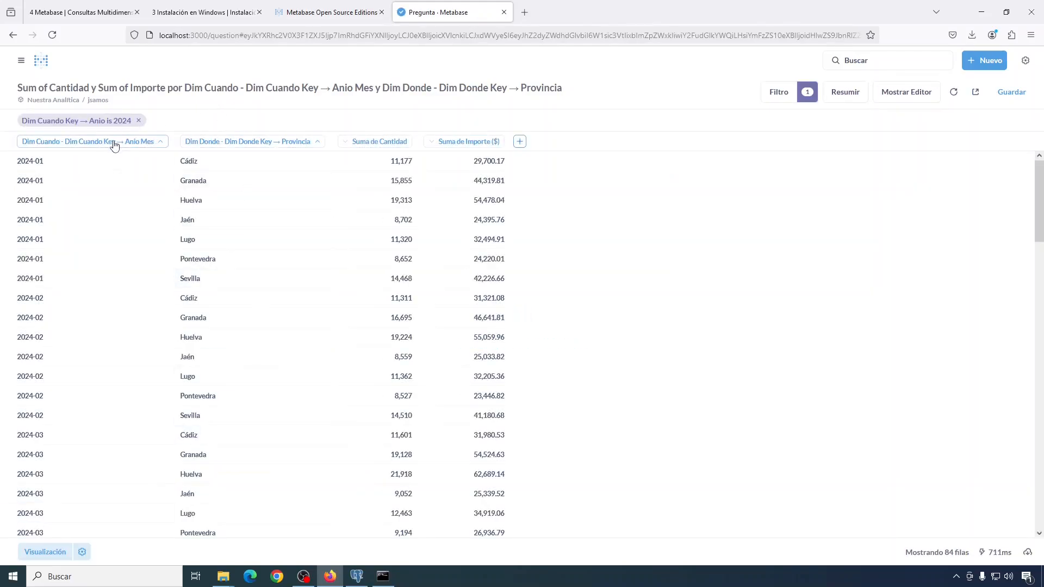
Step: Retitle the Anio Mes column to Mes
mouse_move(109, 146)
left_click(106, 145)
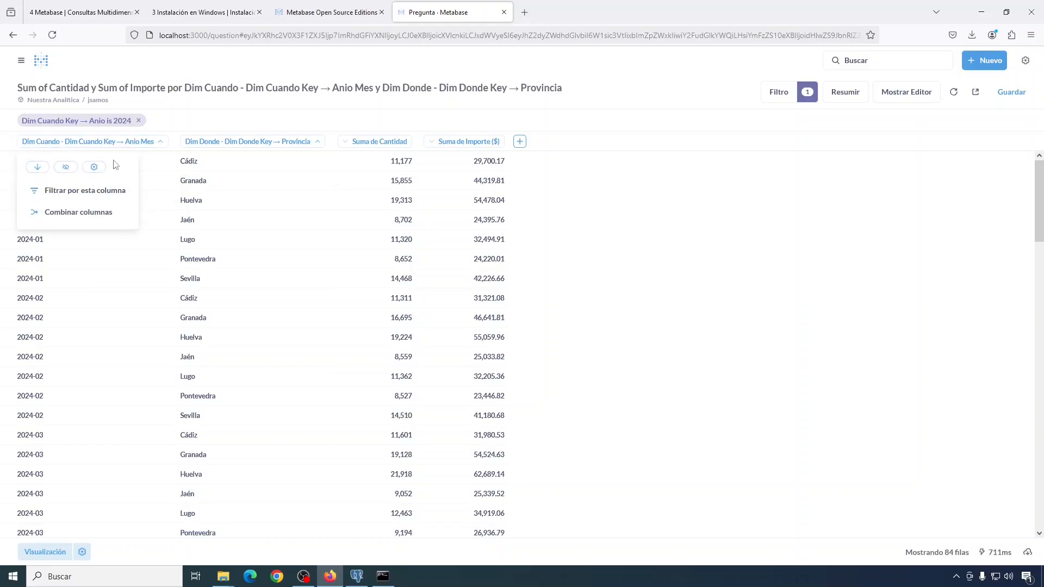
left_click(95, 167)
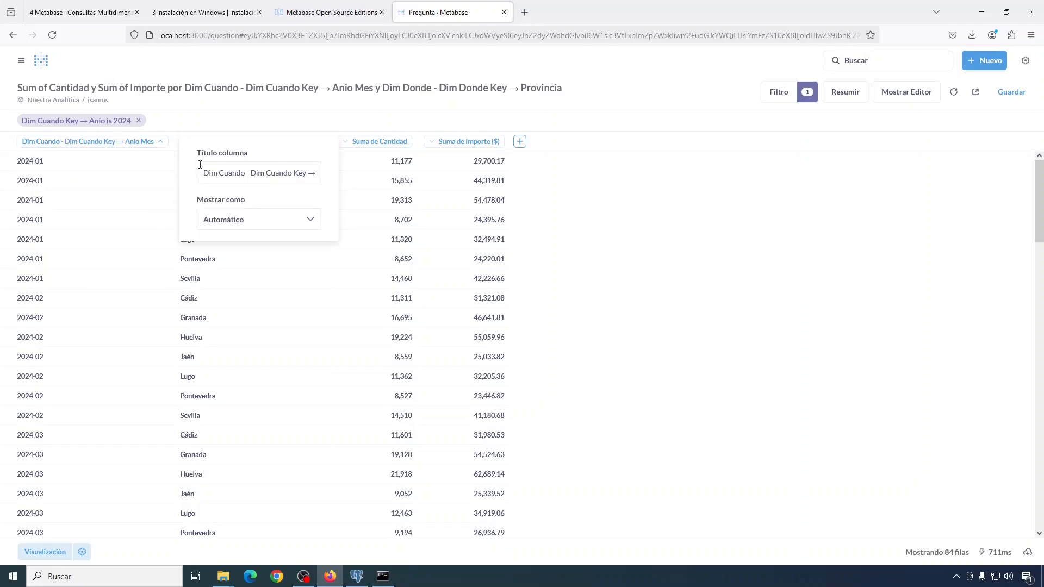
left_click(317, 179)
left_click_drag(199, 177, 318, 174)
type("Anio Mes")
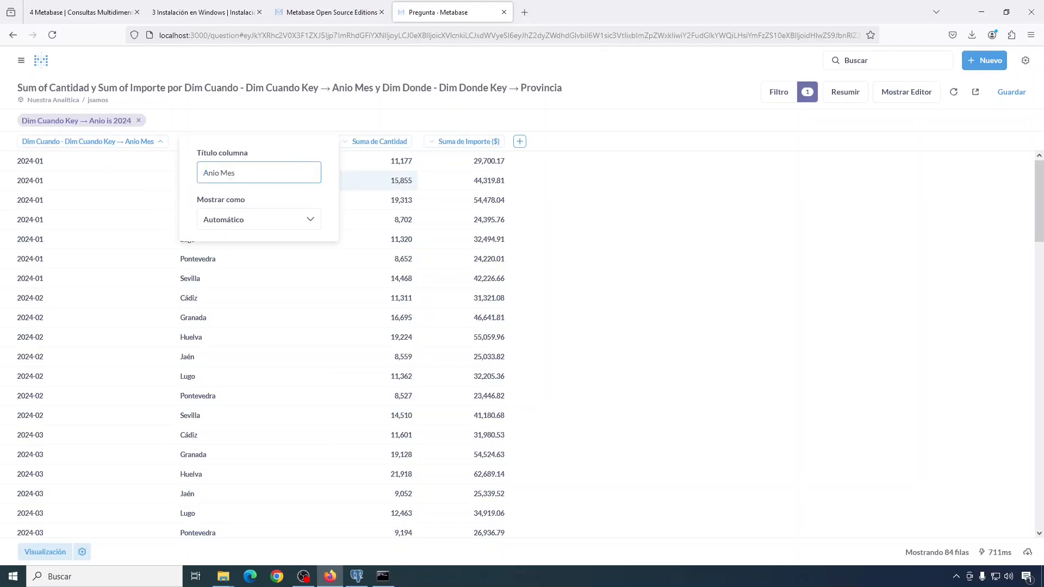
key("Delete")
key("Tab")
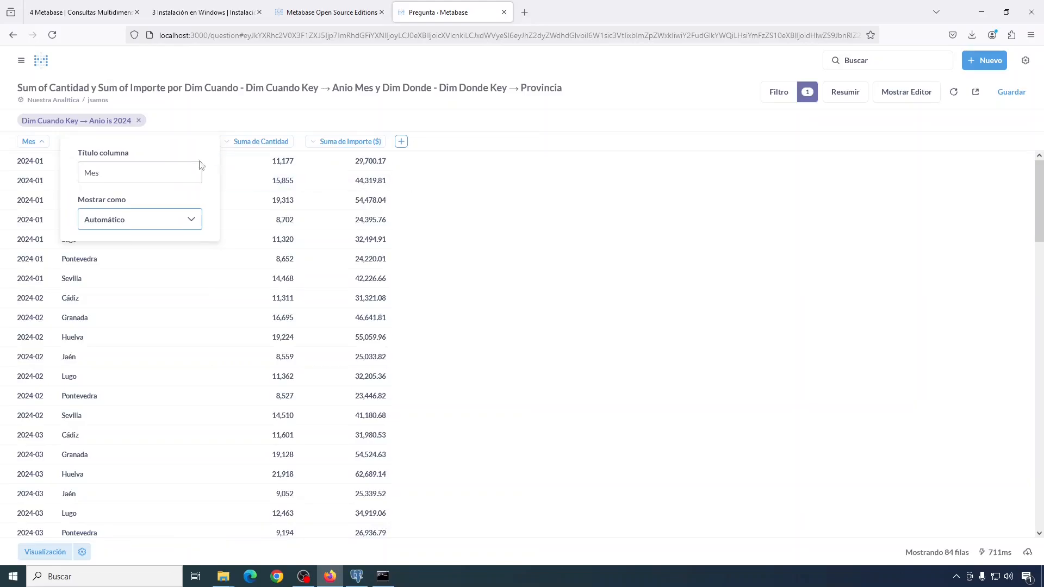
left_click(233, 111)
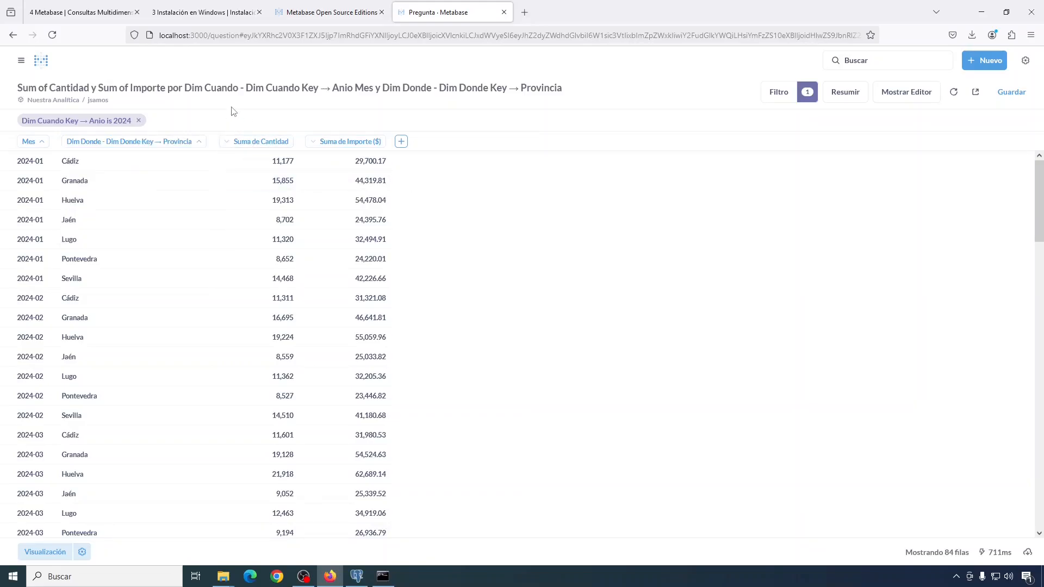
Step: Set the Provincia column's title to Provincia
left_click(96, 142)
left_click(139, 168)
triple_click(244, 173)
type("Provincia")
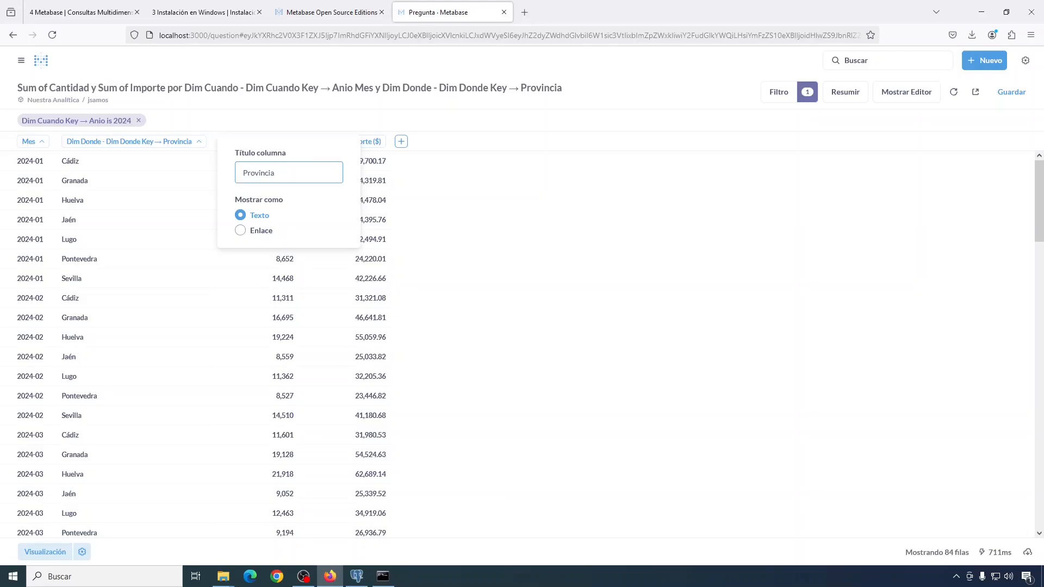
key("Tab")
key("Escape")
Step: Retitle the Suma de Cantidad column to Cantidad
left_click(164, 142)
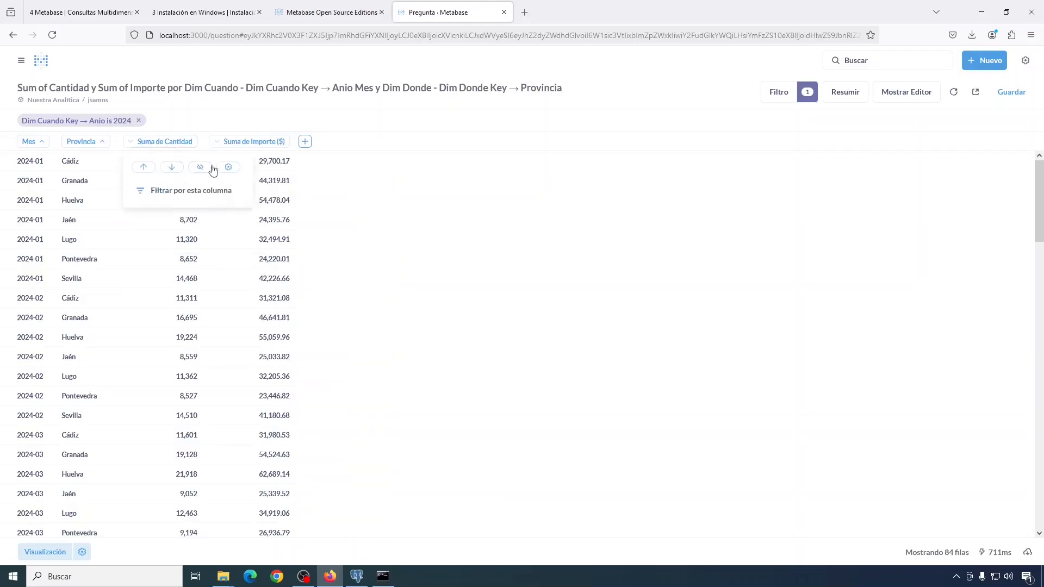
left_click(212, 168)
triple_click(244, 173)
type("Cantidad")
key("Escape")
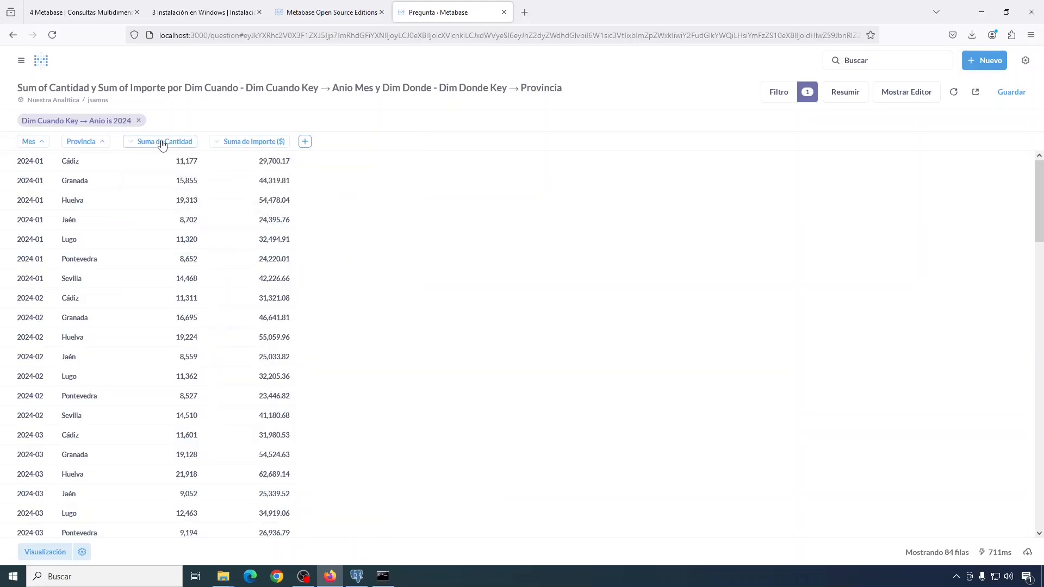
left_click(163, 140)
left_click(212, 168)
left_click_drag(232, 173, 265, 174)
key("BackSpace")
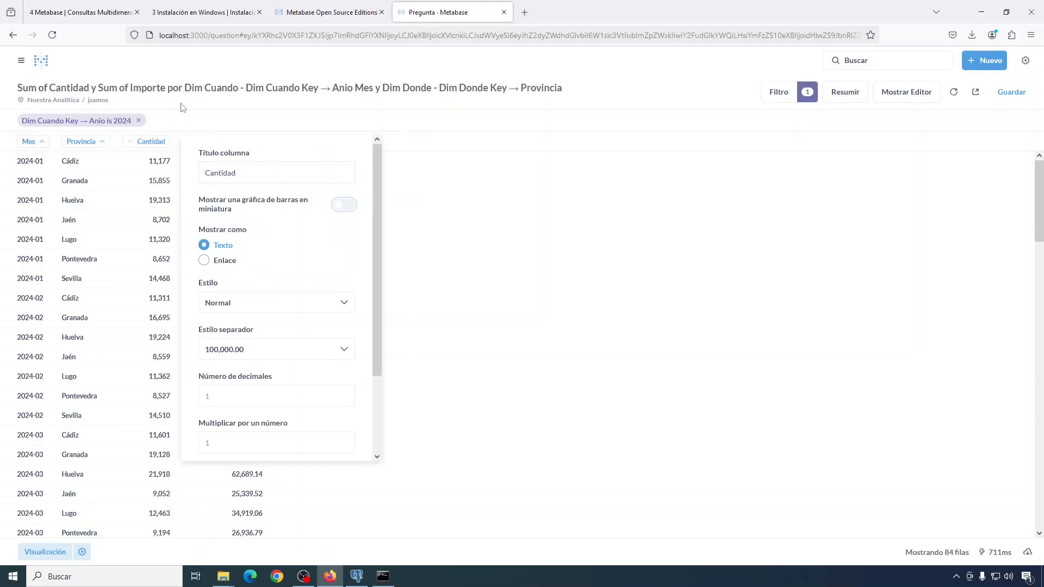
Step: Retitle Suma de Importe to Importe and set its currency to Euro
left_click(224, 141)
left_click(288, 166)
left_click_drag(297, 173, 331, 174)
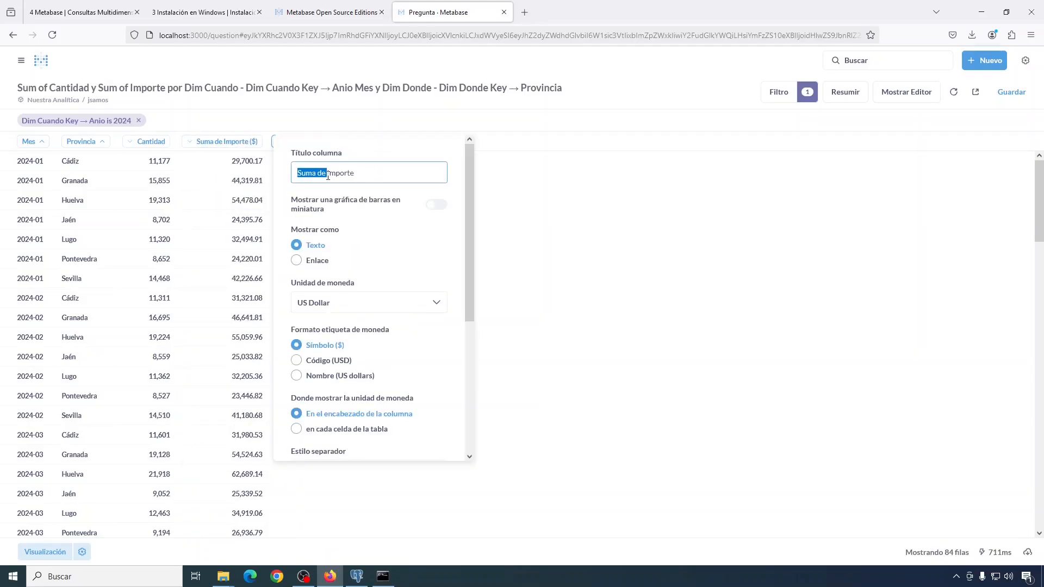
key("BackSpace")
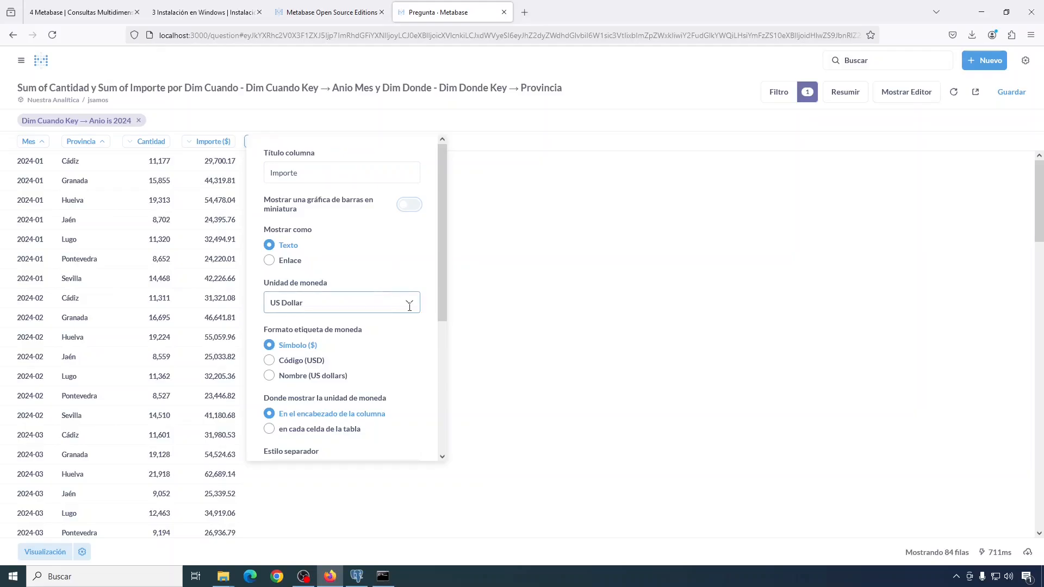
left_click(410, 303)
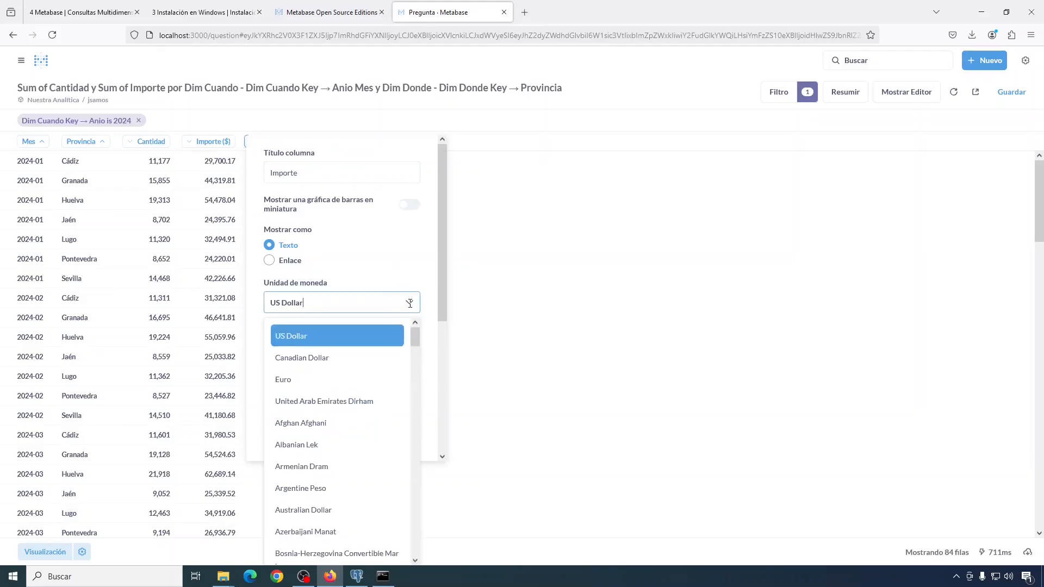
left_click(294, 379)
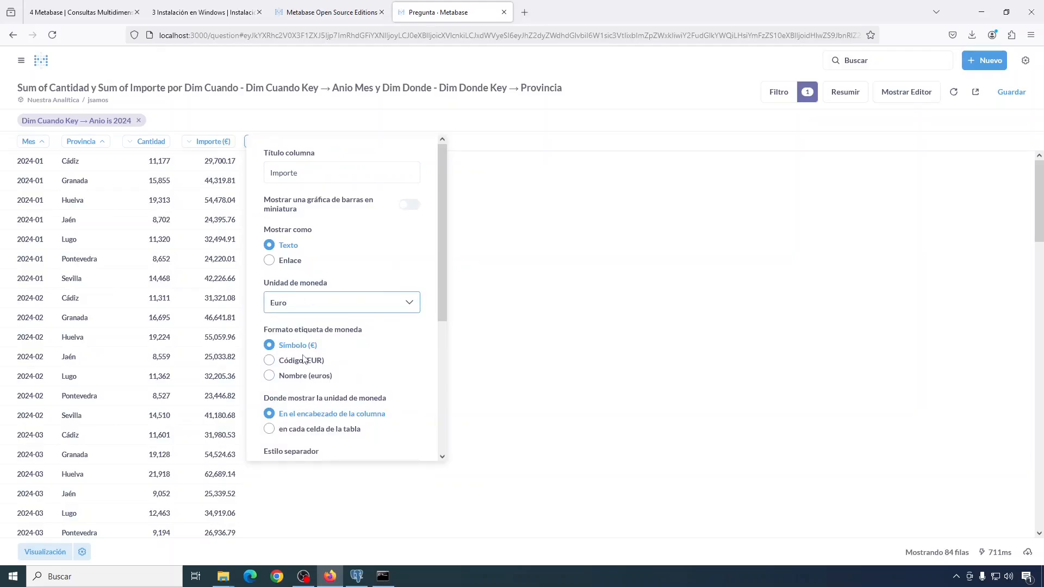
left_click(539, 271)
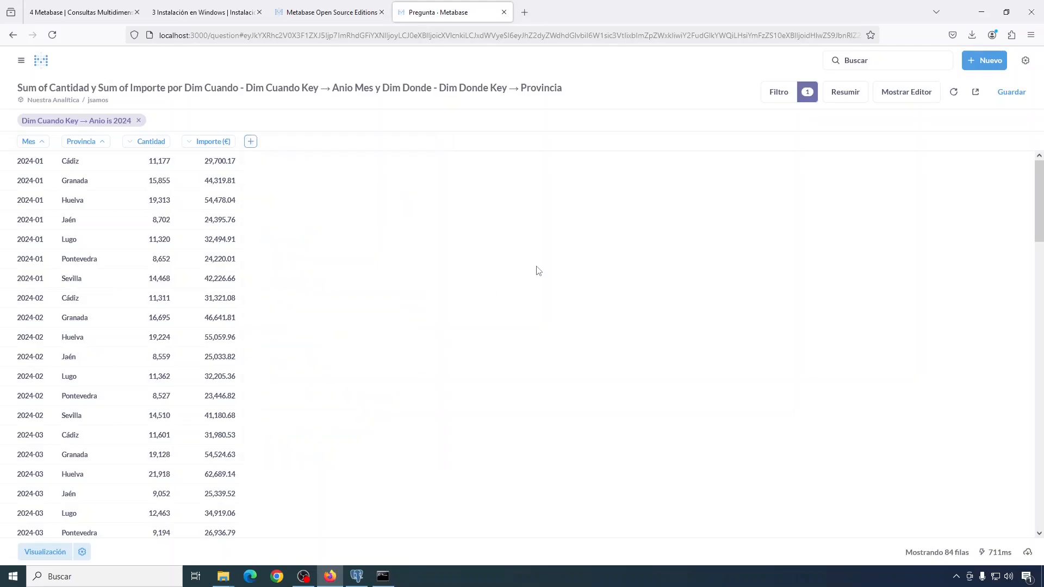
Step: Save the question as jsamos_inicial without adding it to a dashboard
left_click(1006, 96)
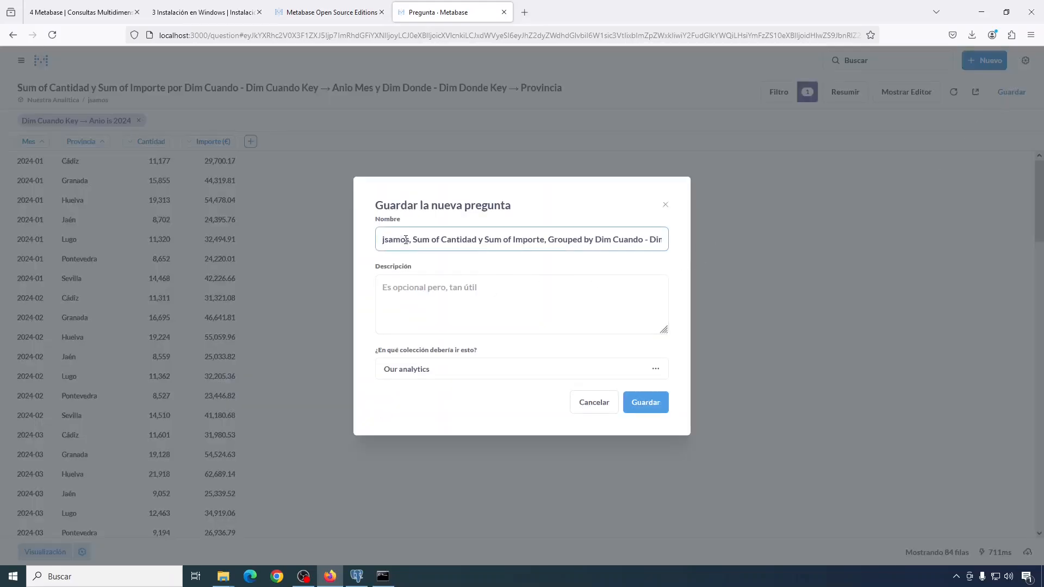
left_click_drag(383, 240, 752, 257)
type("jsamos_inicial")
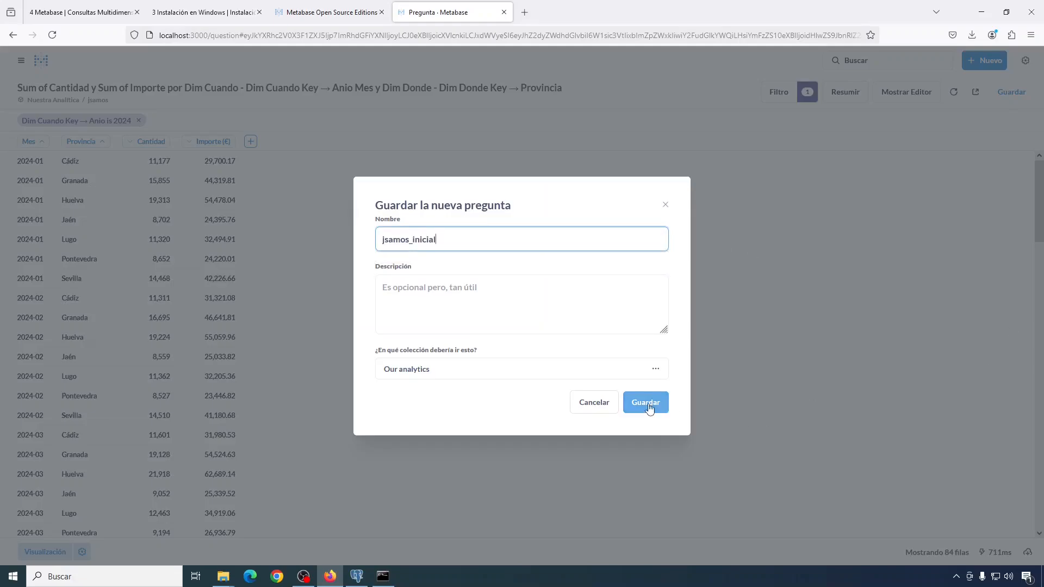
left_click(647, 403)
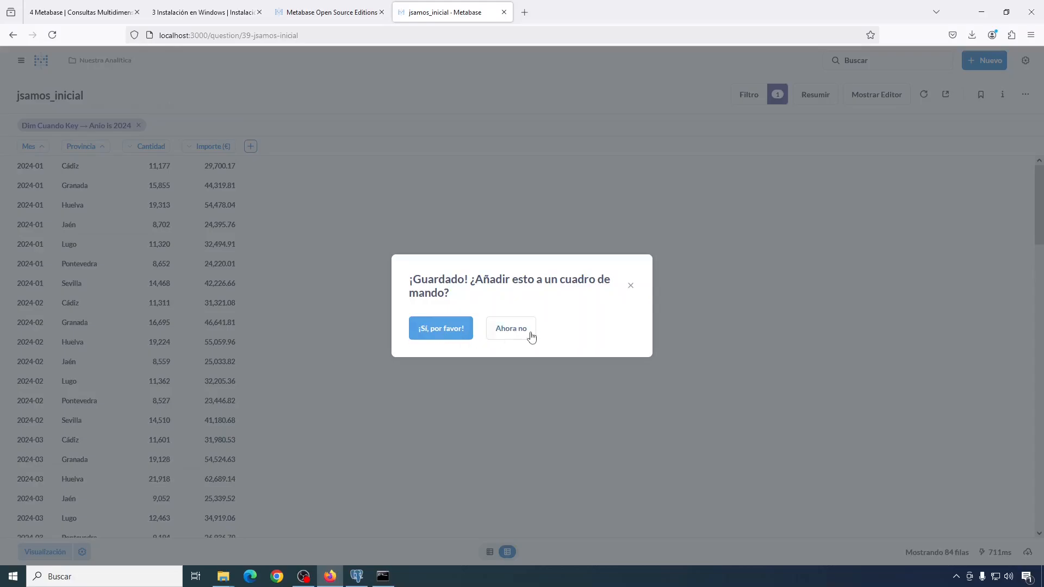
left_click(509, 331)
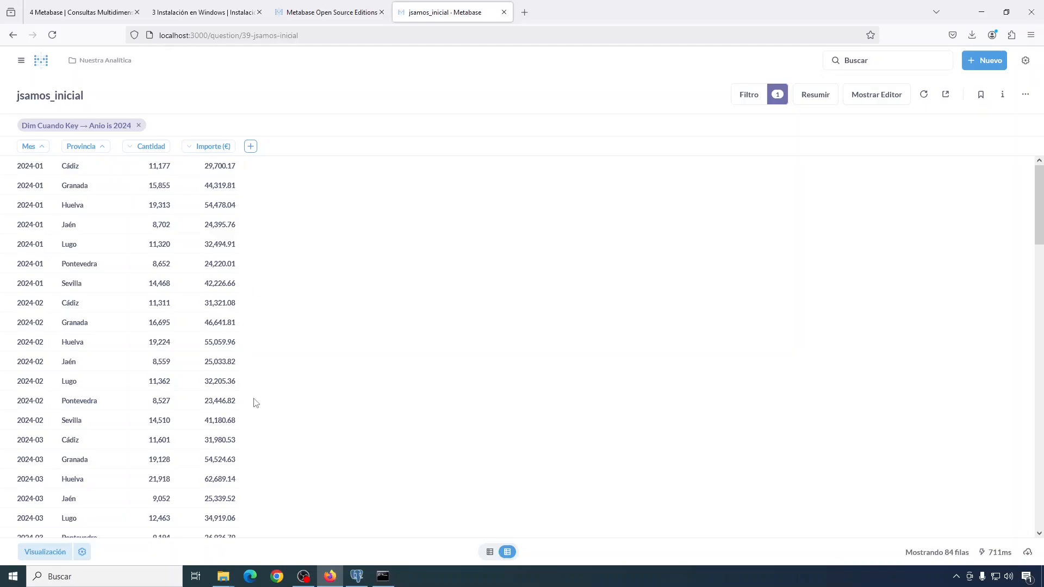
Step: Switch the visualization to Tabla dinámica and open its pivot table settings
left_click(46, 553)
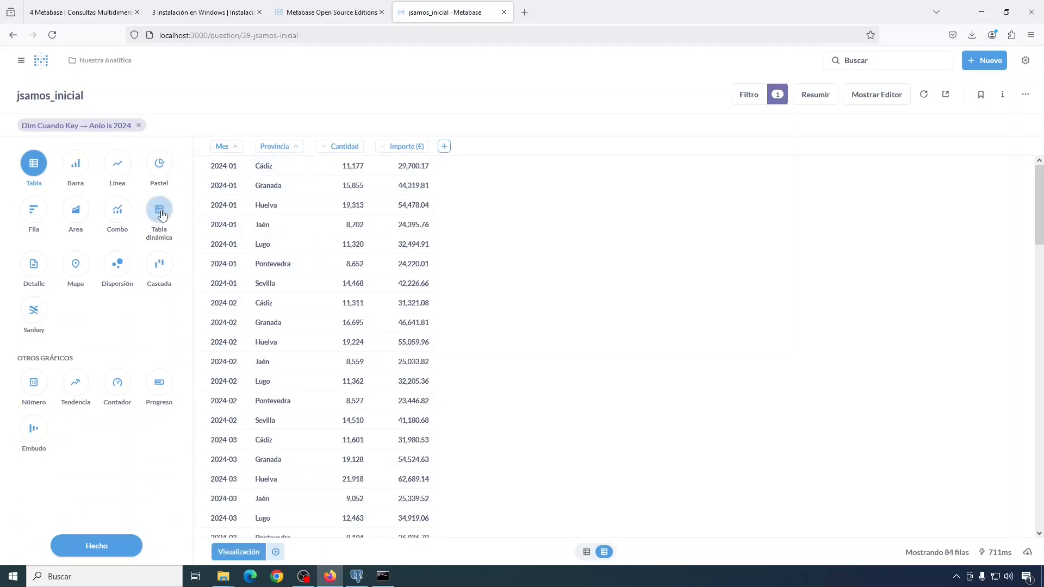
left_click(160, 210)
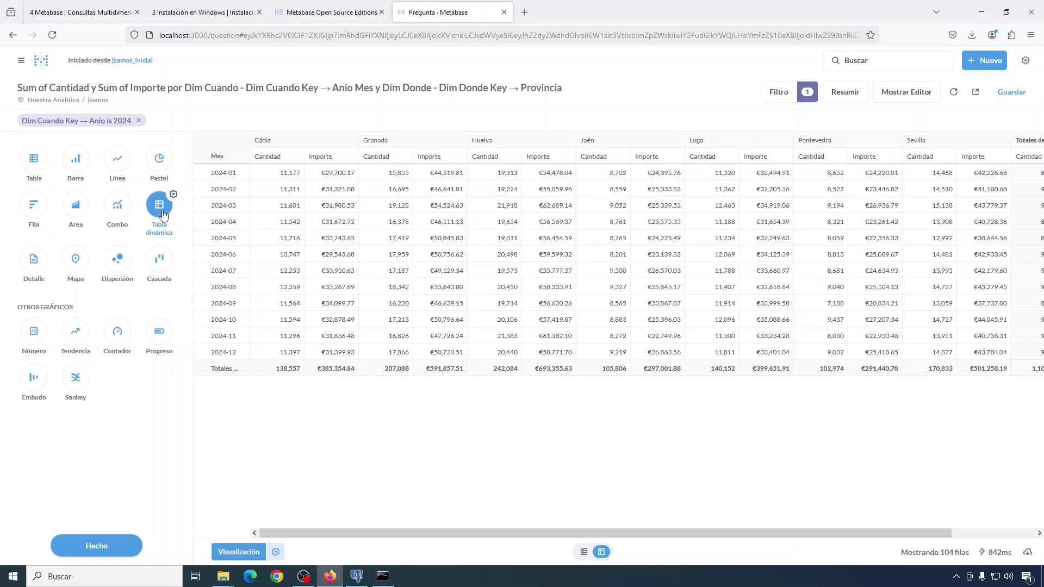
left_click(173, 195)
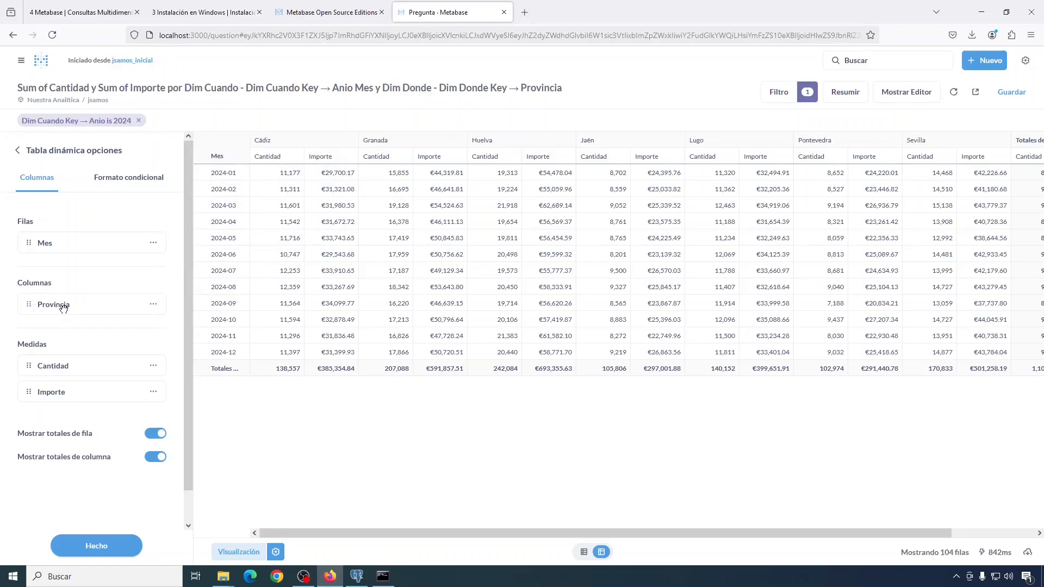
Step: Nest Mes under Provincia in the pivot rows, checking that Cádiz collapses to its totals row
left_click_drag(63, 309, 69, 234)
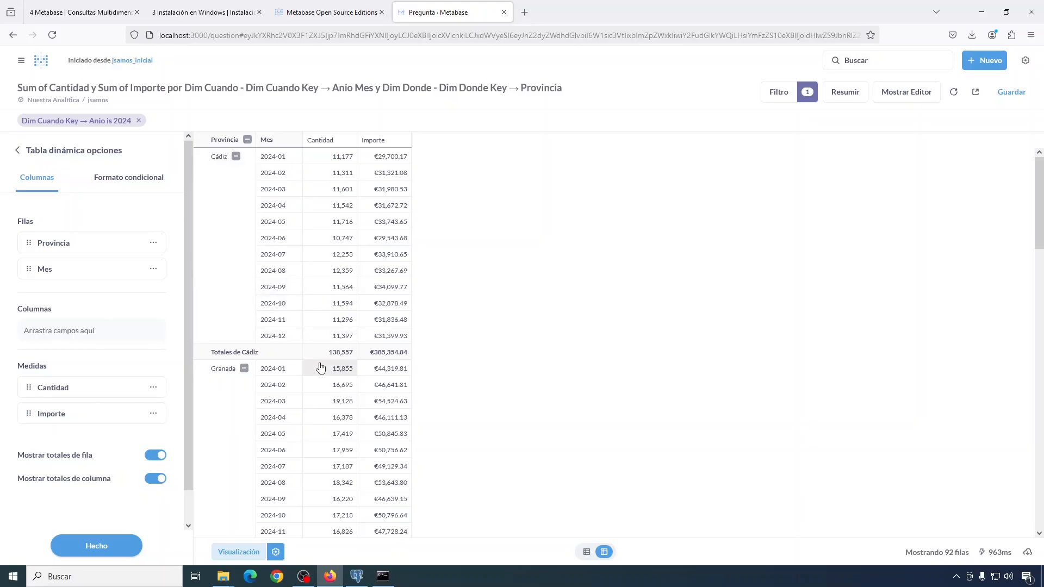
left_click(99, 547)
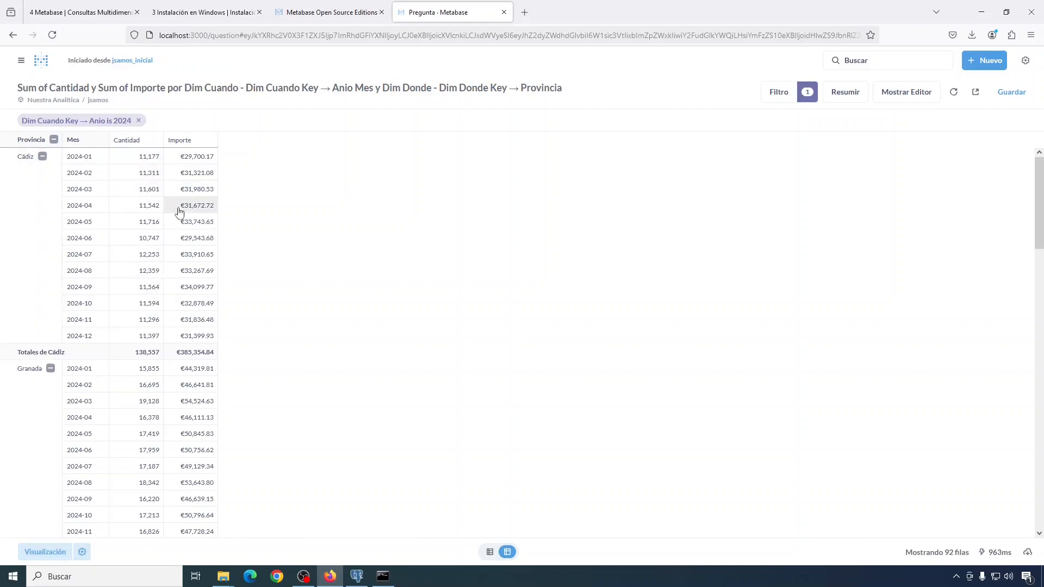
left_click(82, 552)
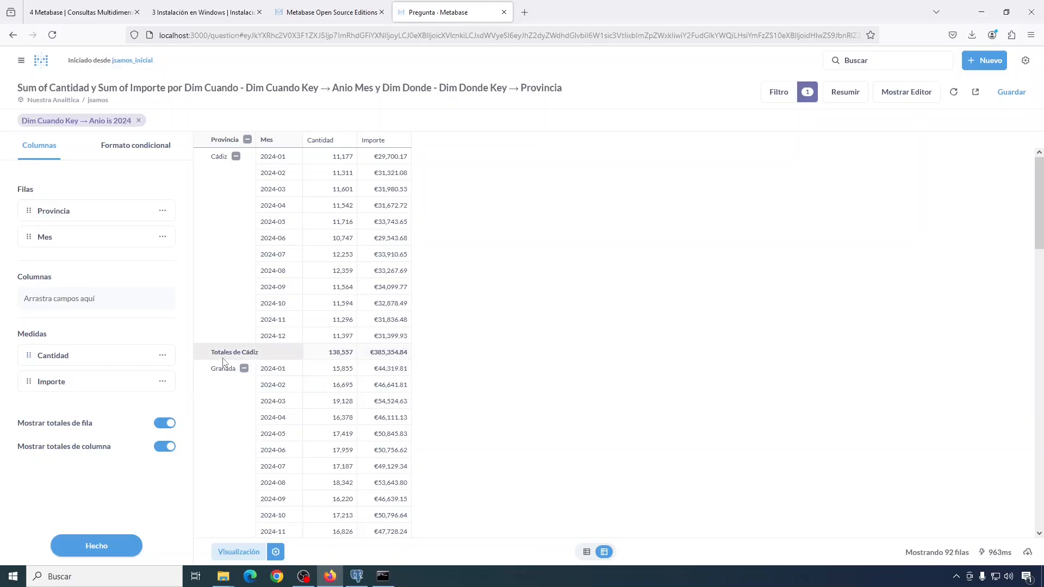
scroll(295, 348, "down", 1)
scroll(295, 352, "down", 3)
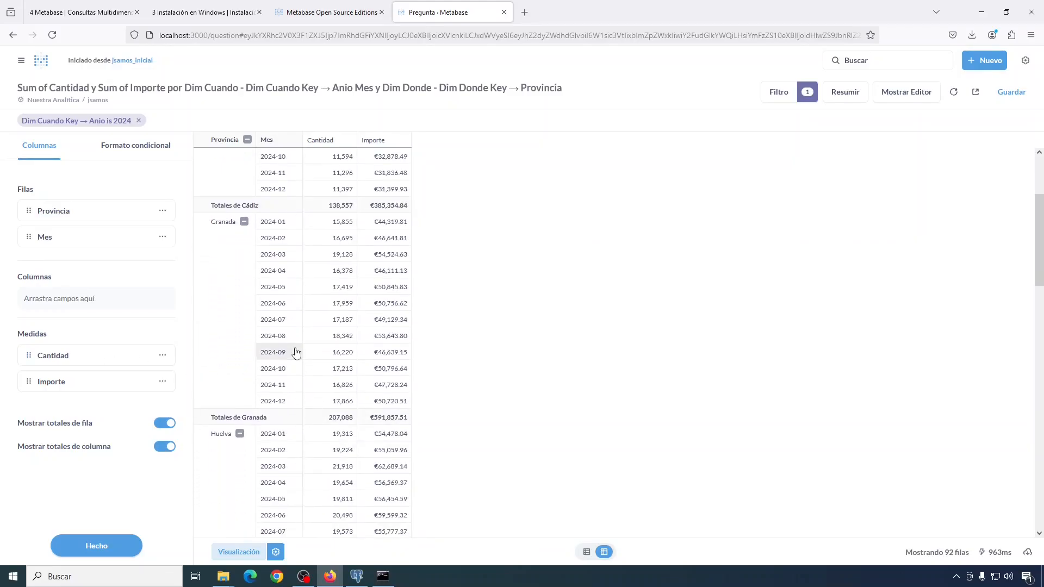
scroll(296, 353, "up", 3)
left_click(236, 158)
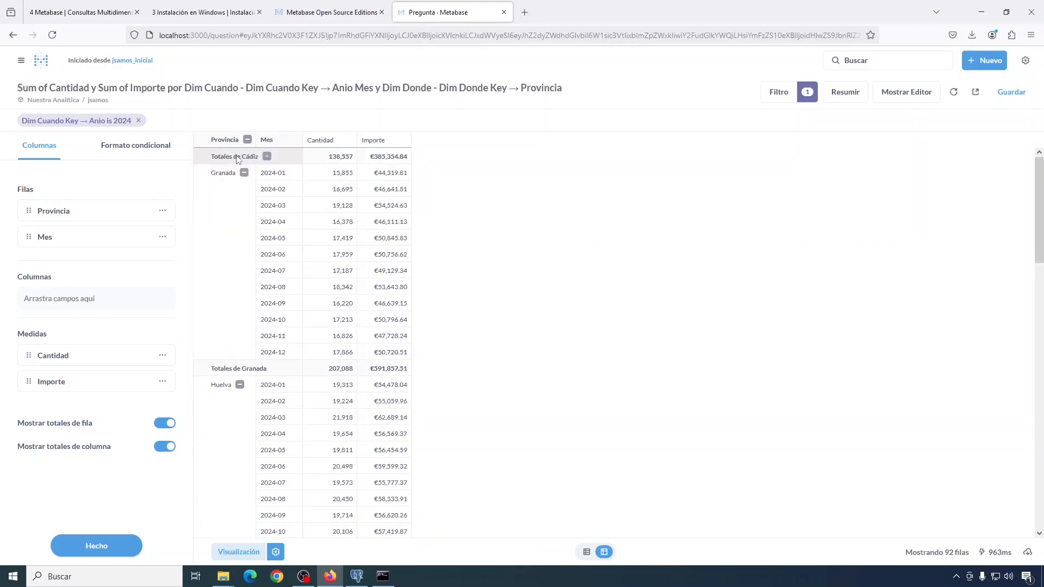
left_click(267, 157)
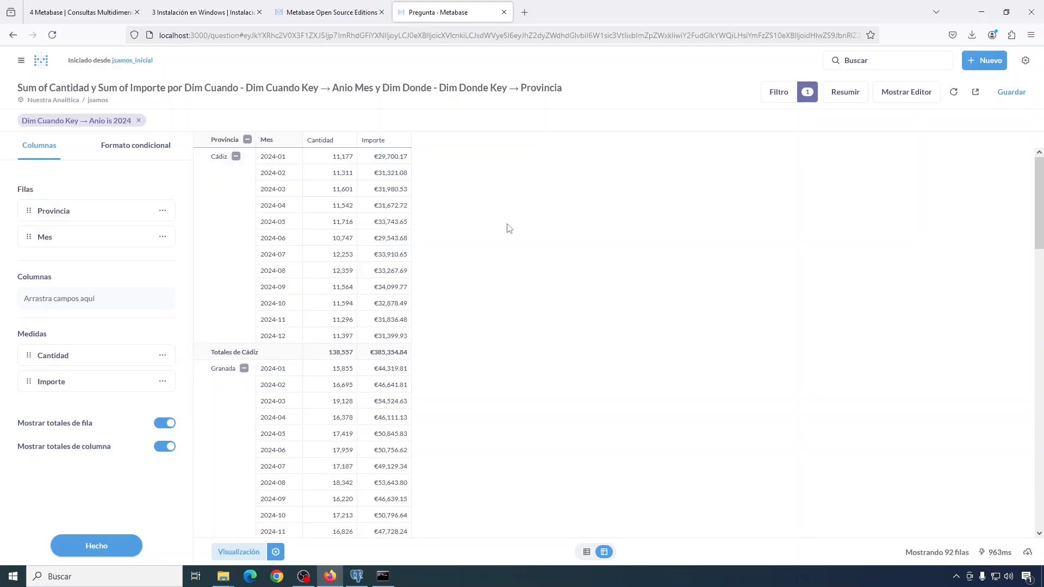
left_click(105, 550)
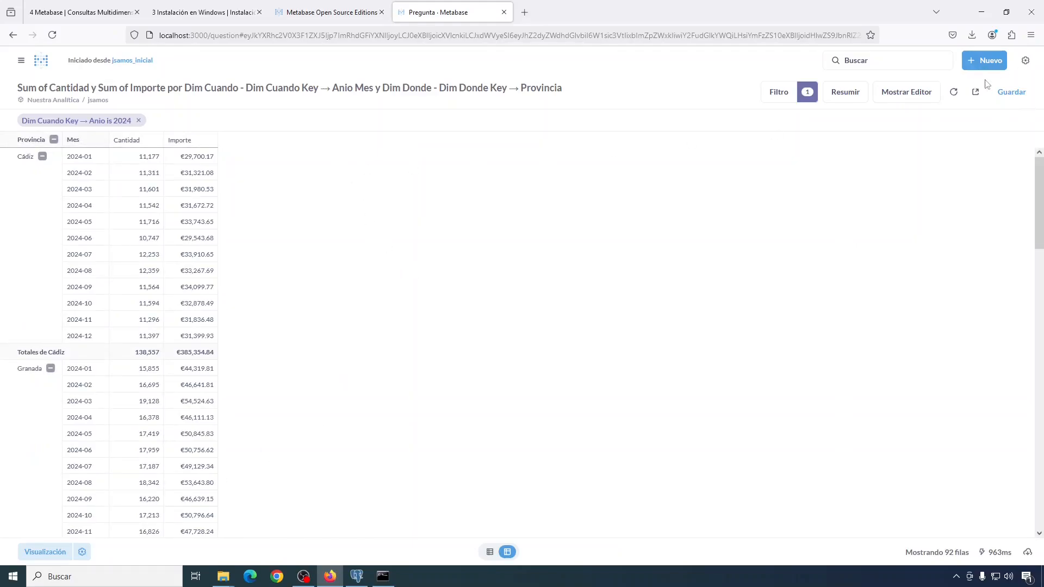
Step: Save the question with 'Reemplazar la pregunta original' to overwrite jsamos_inicial
left_click(1006, 93)
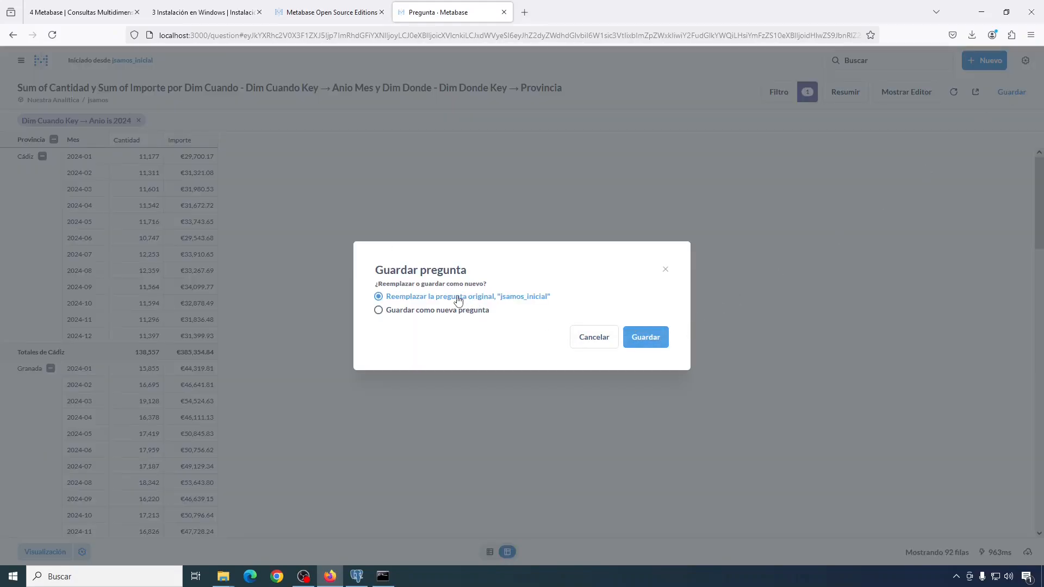
left_click(659, 345)
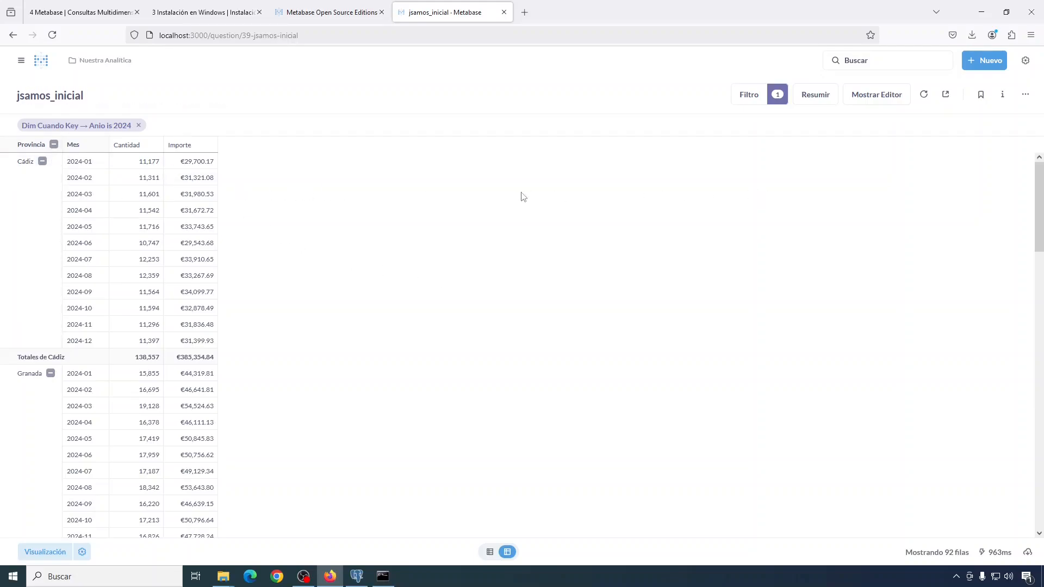
Step: Add Dim Donde Key → Municipio as a third grouping after Anio Mes and Provincia
left_click(877, 95)
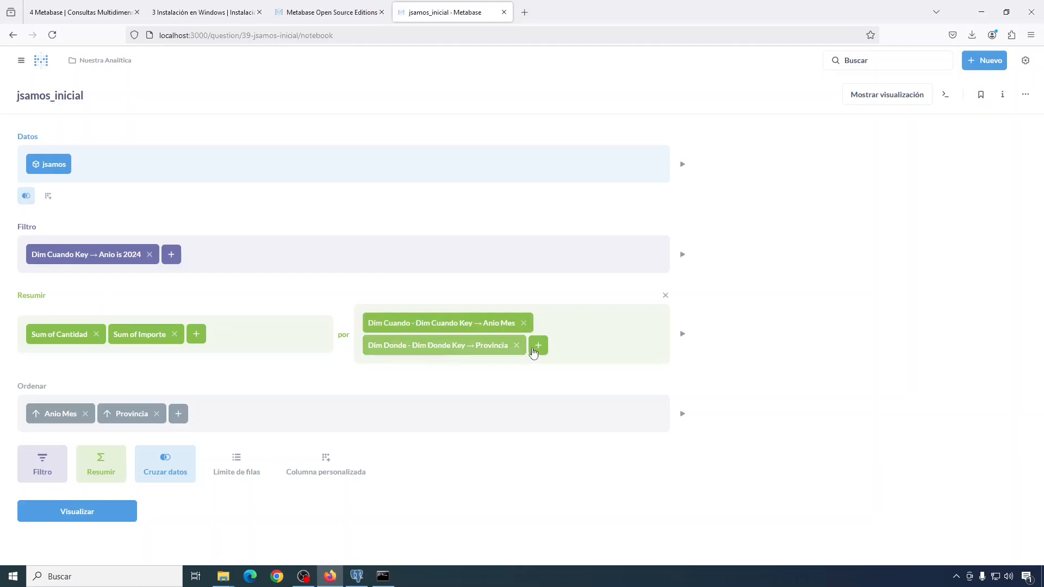
left_click(539, 348)
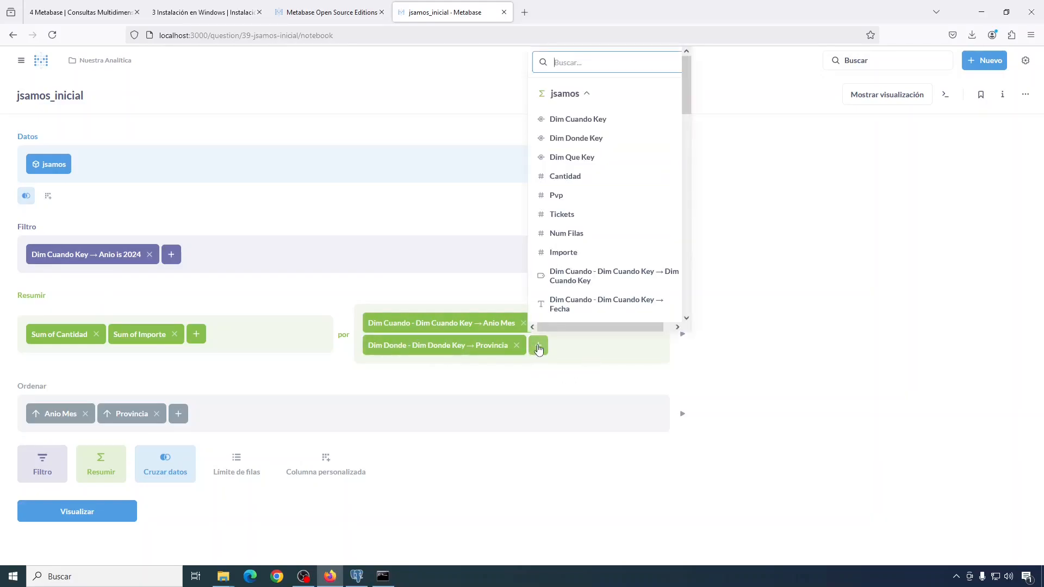
left_click_drag(686, 76, 687, 124)
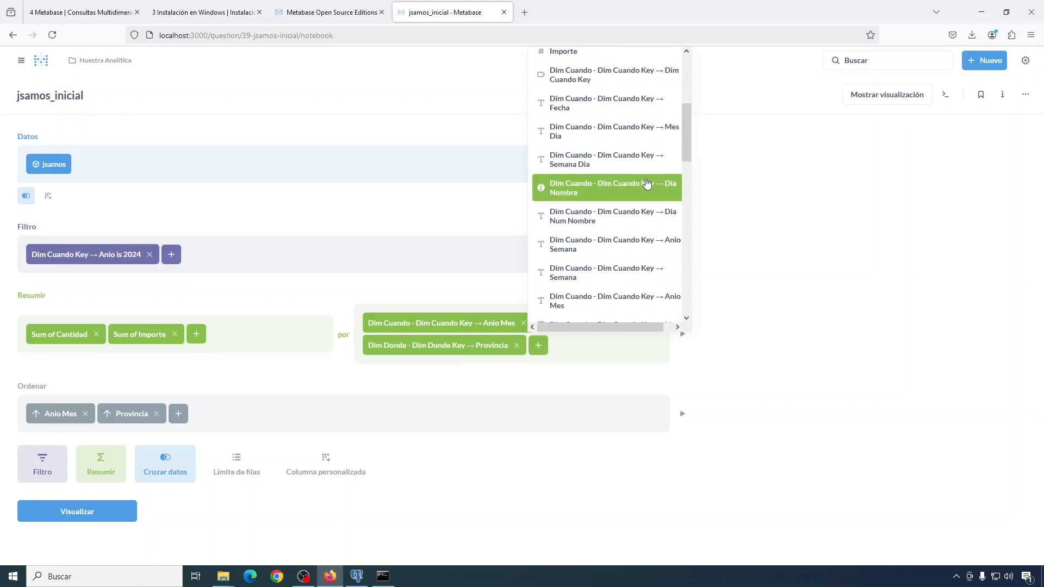
left_click_drag(687, 140, 681, 225)
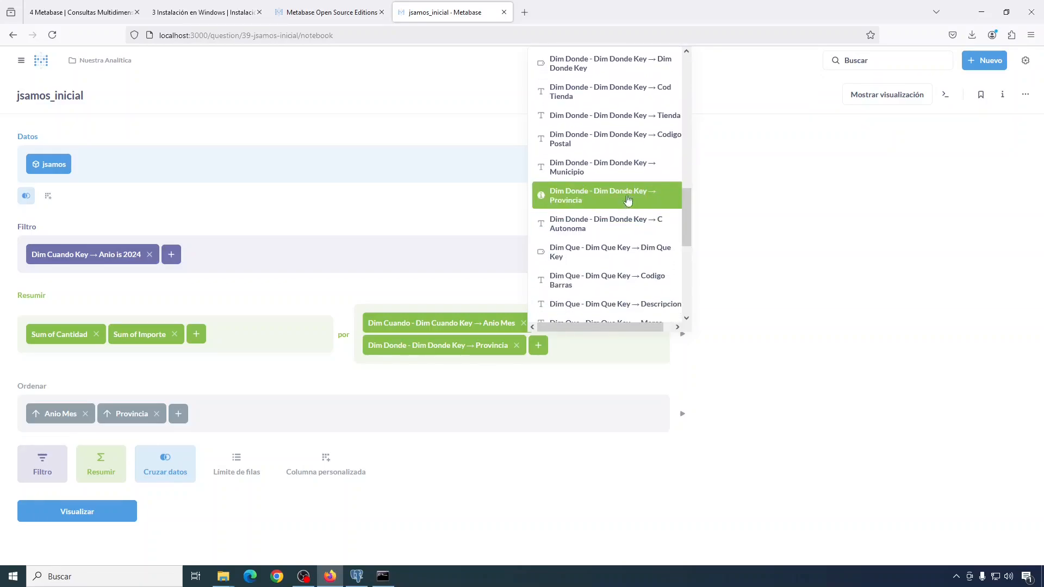
left_click(603, 170)
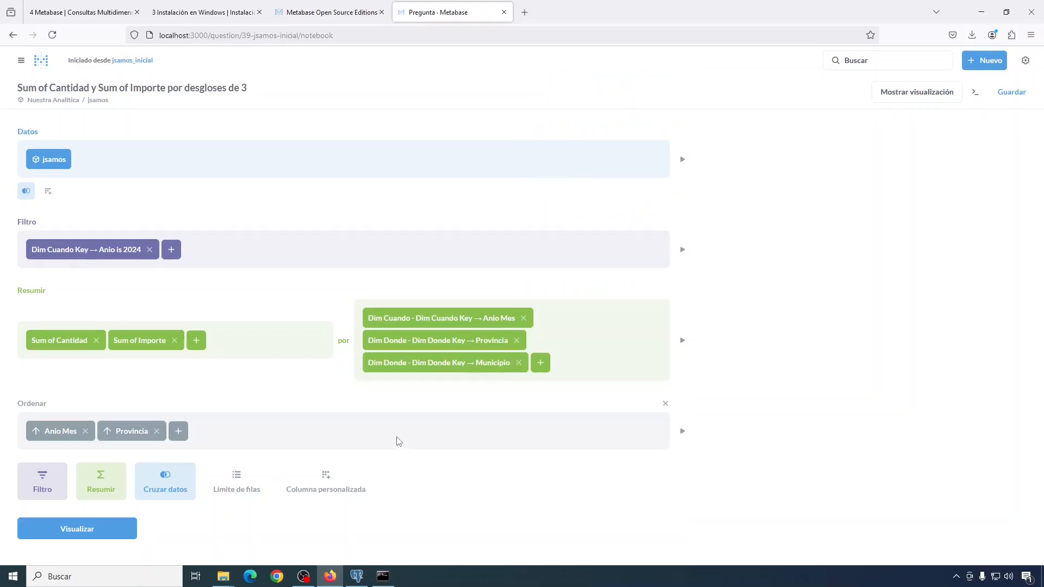
Step: Visualize the results and move Municipio above Mes in the pivot's Filas
left_click(102, 527)
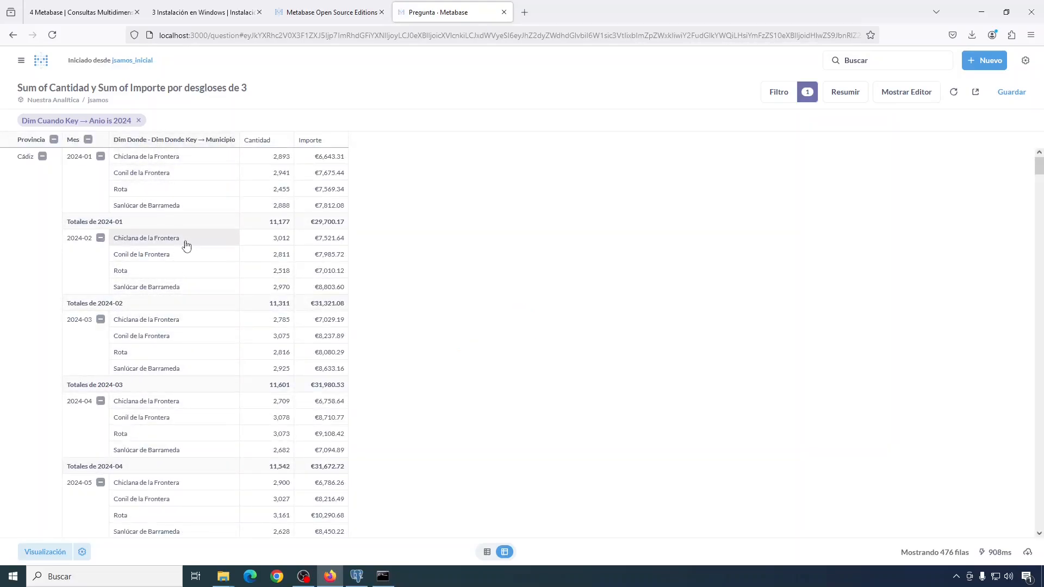
left_click(82, 553)
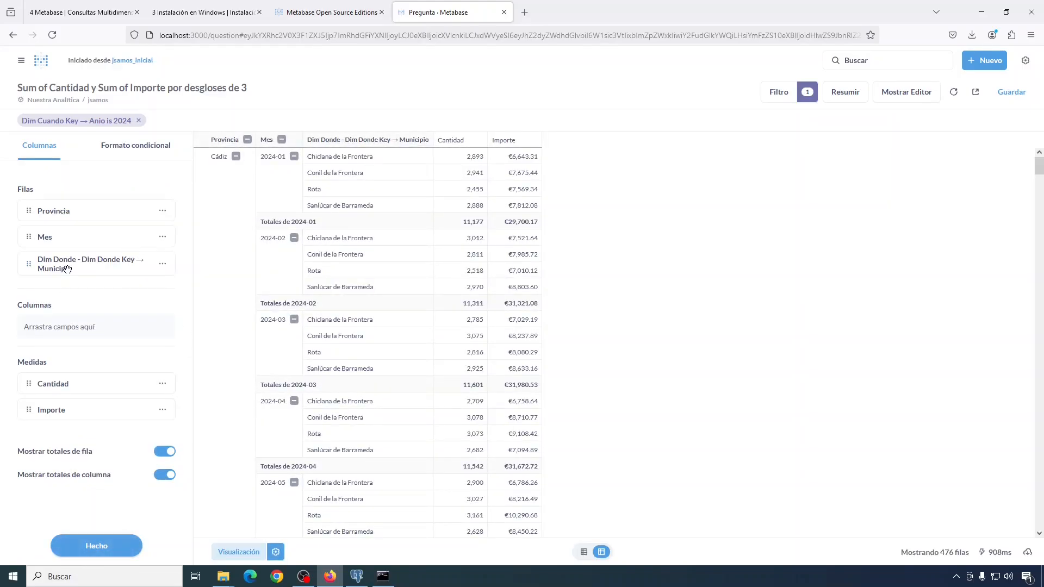
mouse_move(69, 266)
left_mouse_down()
mouse_move(68, 235)
mouse_move(68, 248)
left_mouse_up()
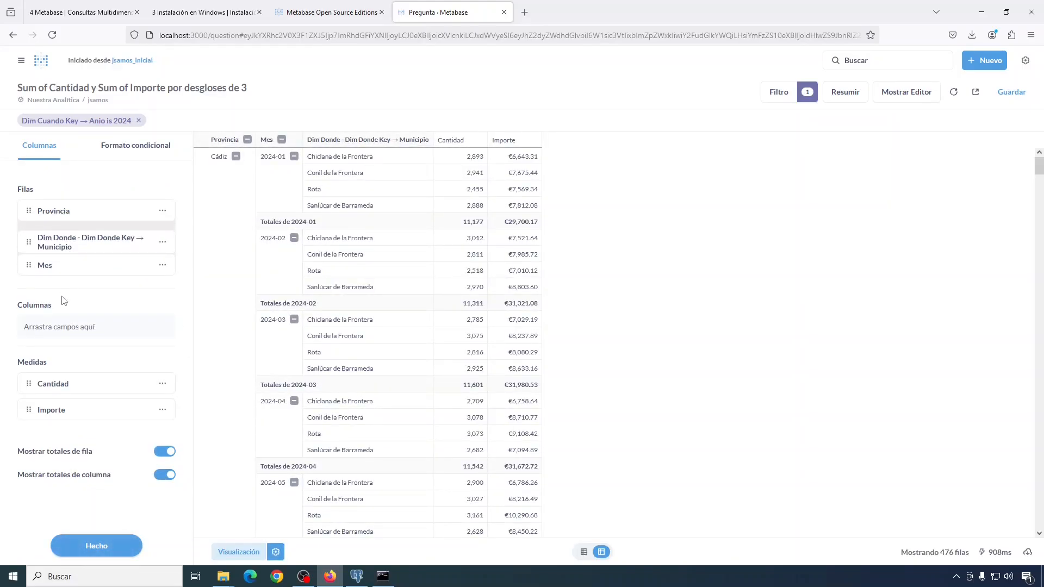
left_click(99, 546)
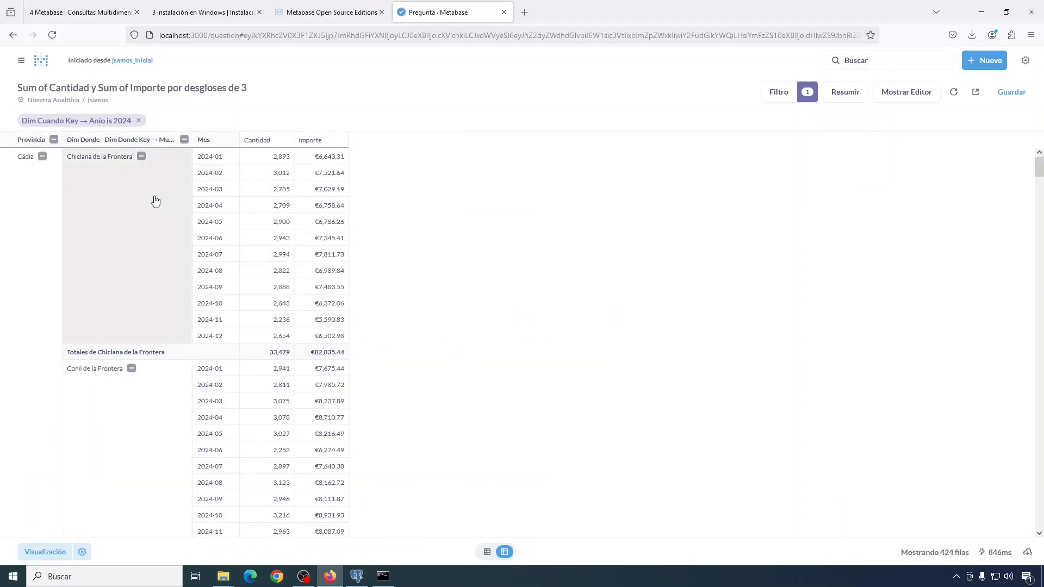
Step: Collapse all municipalities and provinces to totals, then expand Granada and Lanjarón's monthly rows
left_click(141, 156)
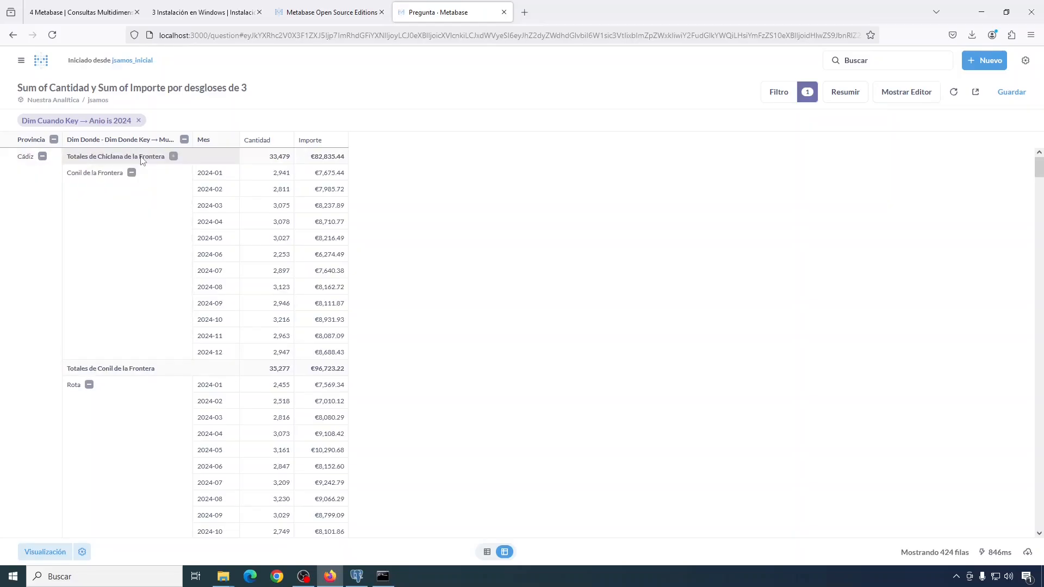
left_click(132, 173)
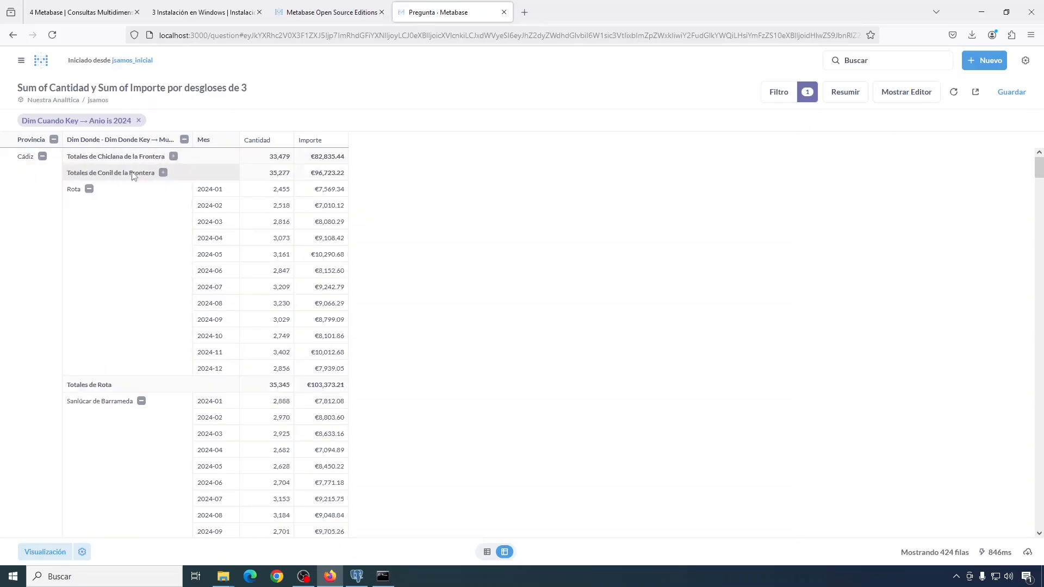
left_click(184, 139)
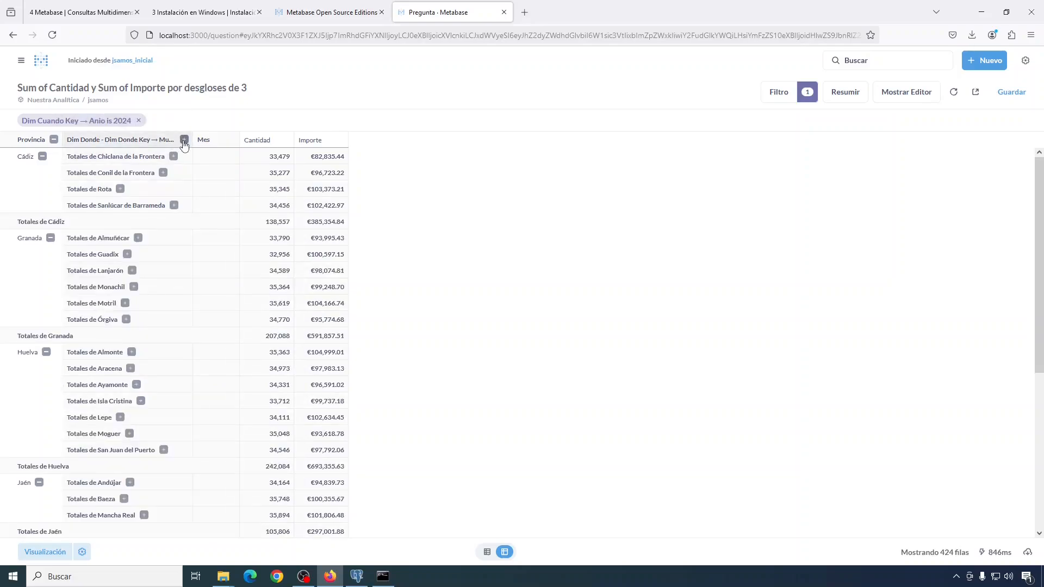
left_click(53, 140)
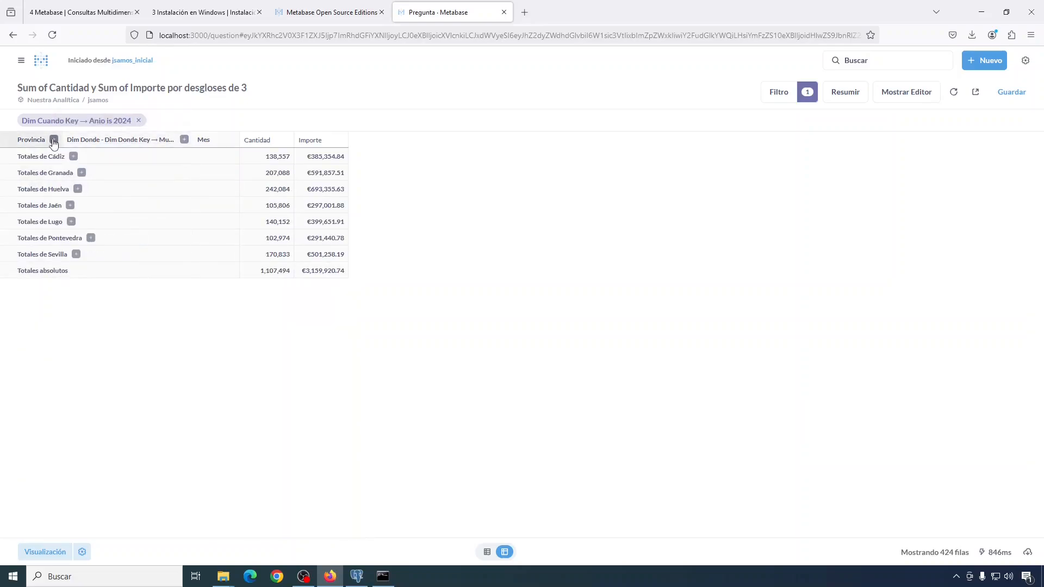
left_click(81, 173)
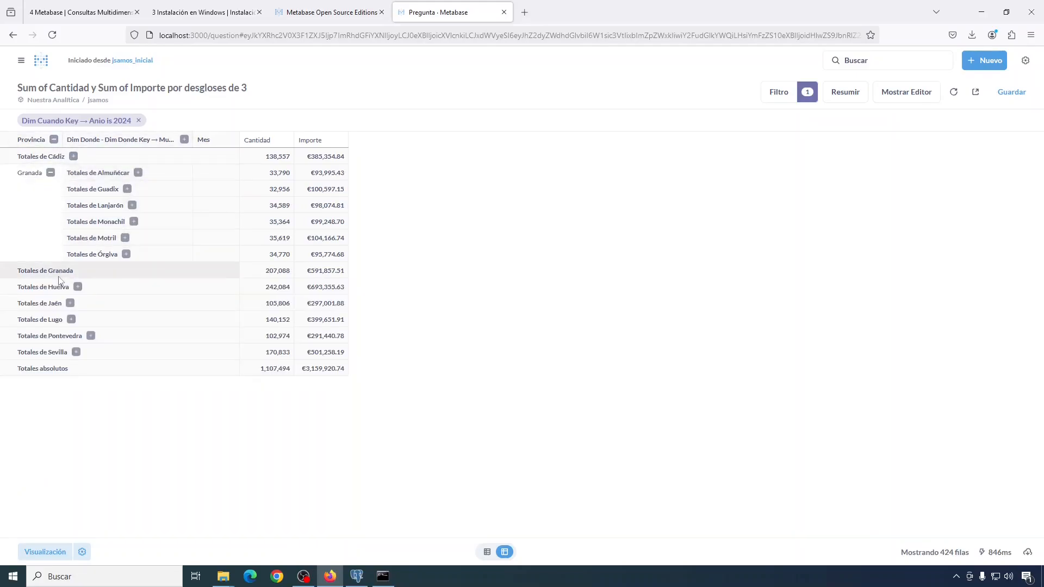
left_click(132, 205)
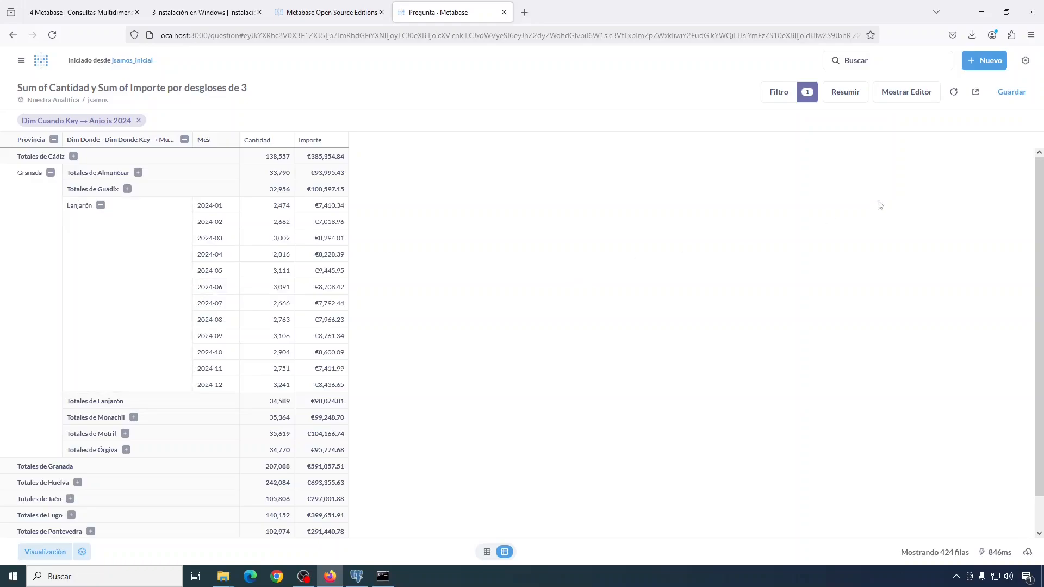
Step: Save the pivot as a new question named jsamos_drill-down, without adding it to a dashboard
left_click(1013, 93)
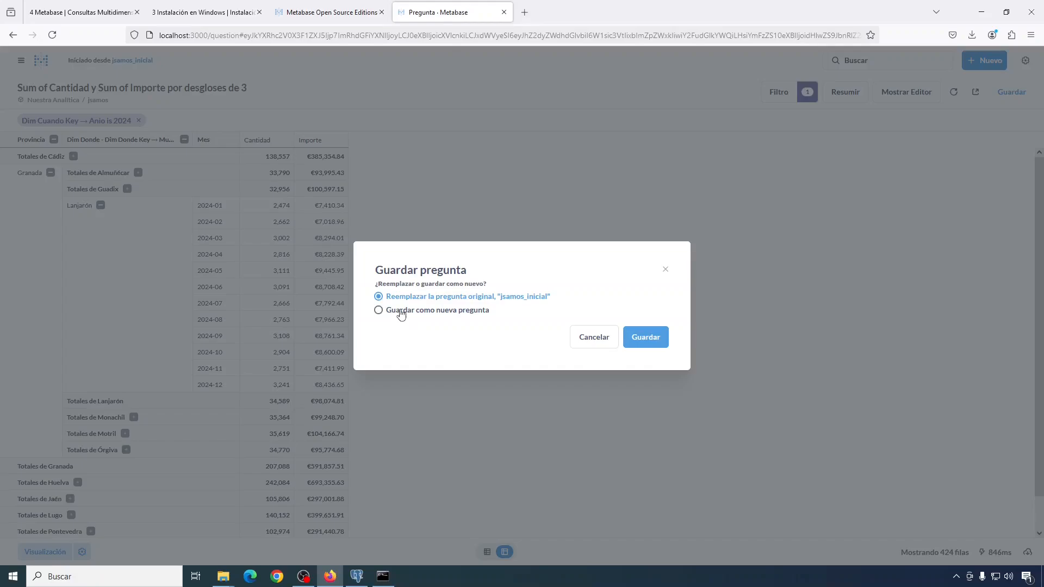
left_click(379, 311)
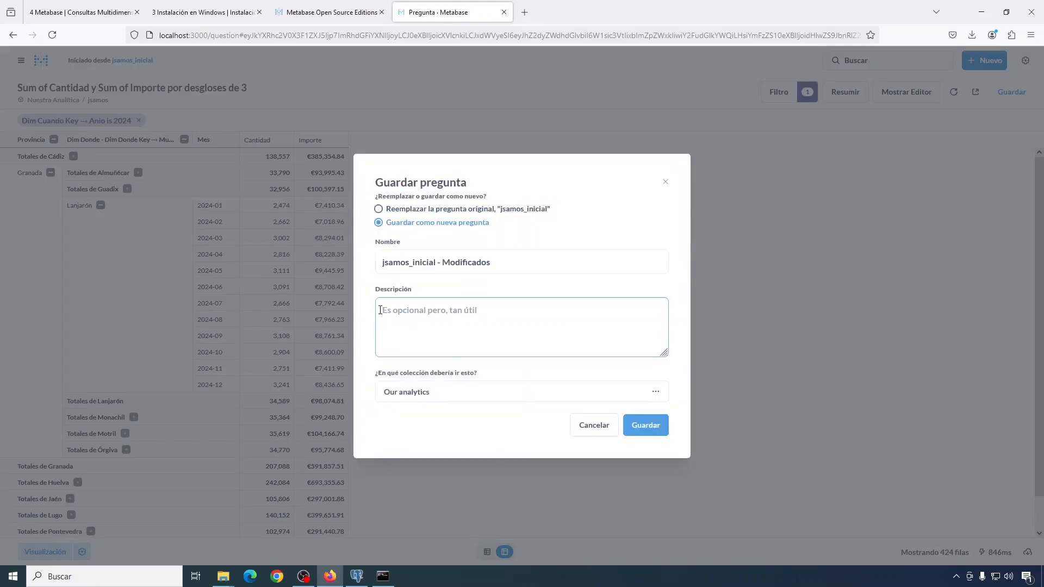
left_click_drag(418, 261, 550, 264)
type("drill-down")
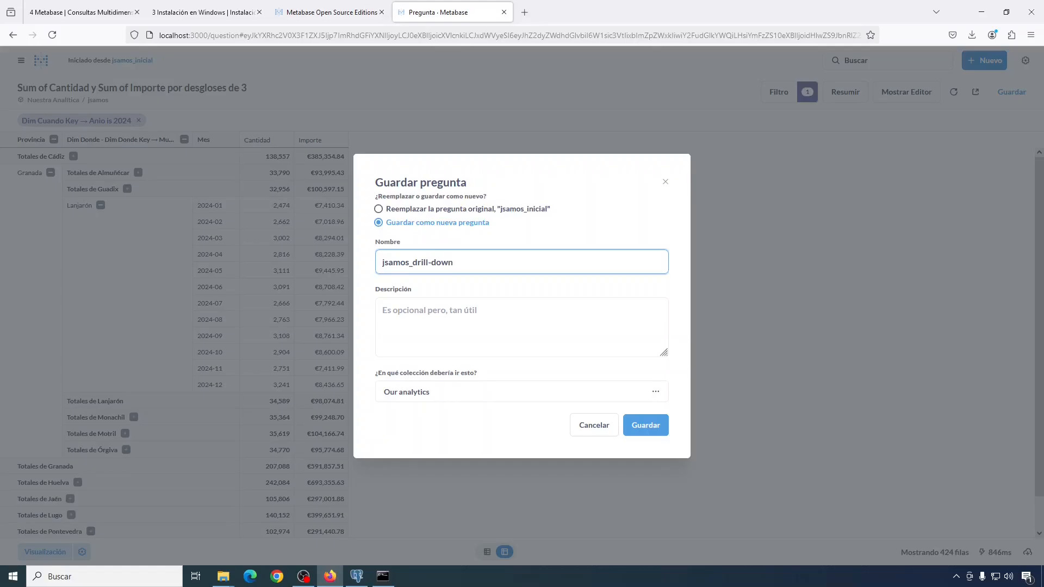
left_click(647, 426)
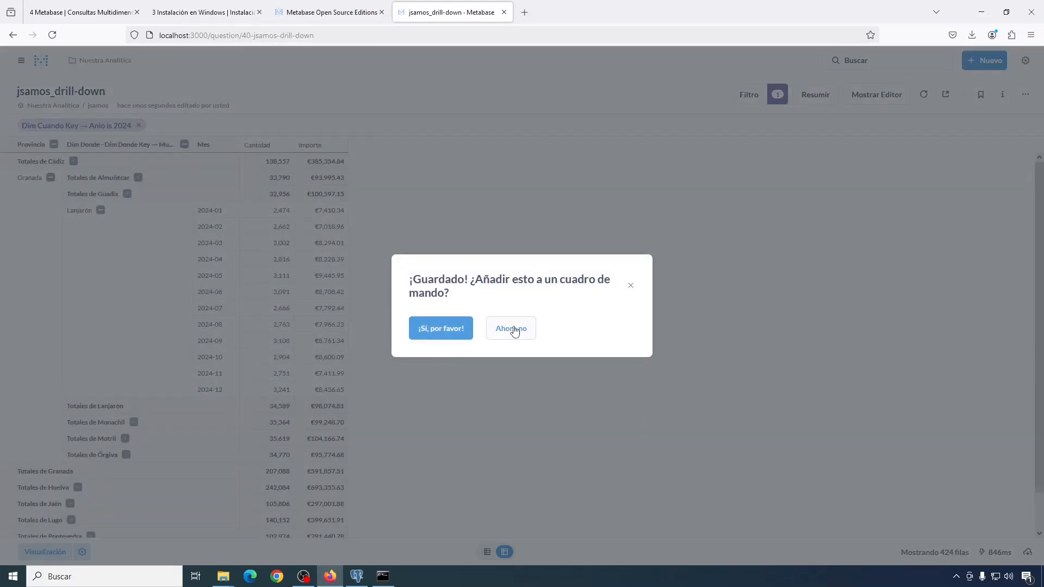
left_click(512, 328)
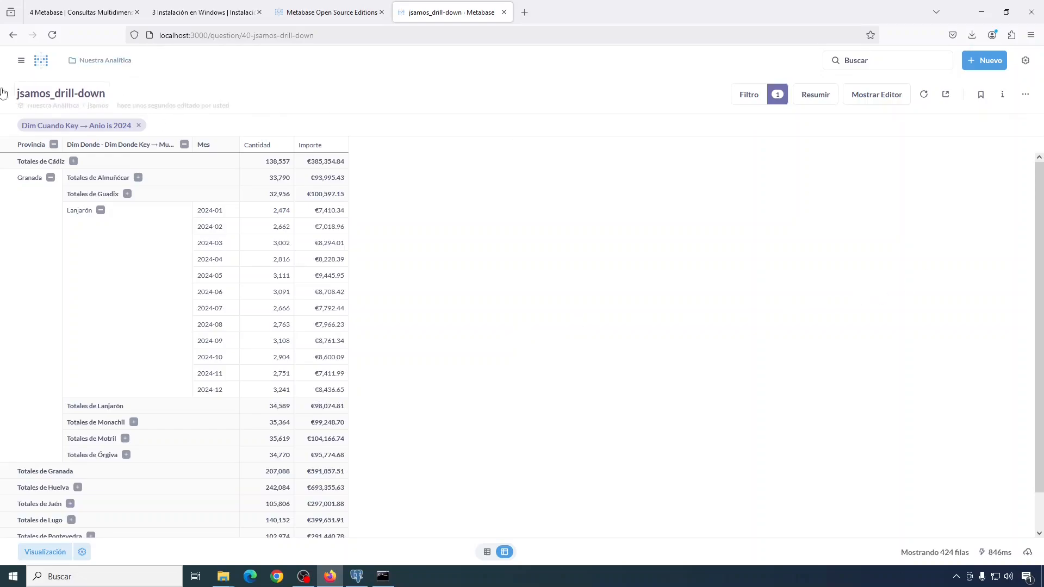
Step: From the home page, create a new Cuadro de Mando named jsamos
left_click(22, 61)
left_click(21, 61)
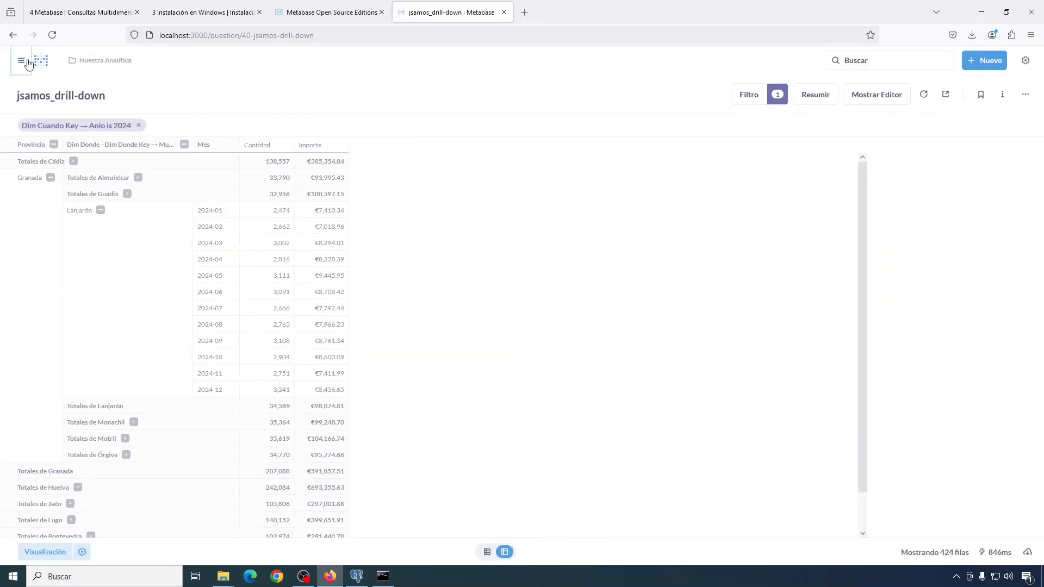
left_click(41, 62)
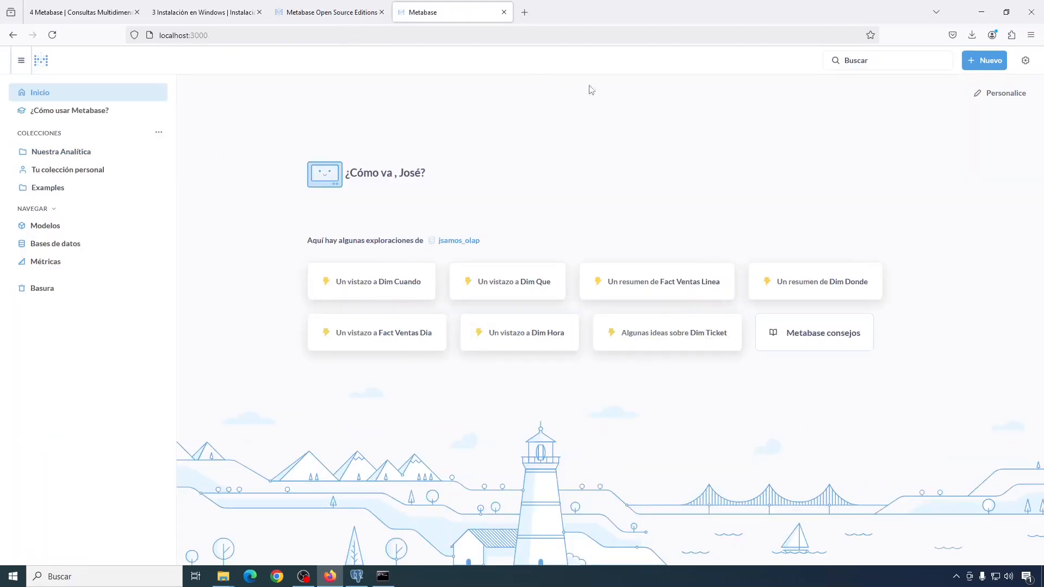
left_click(999, 65)
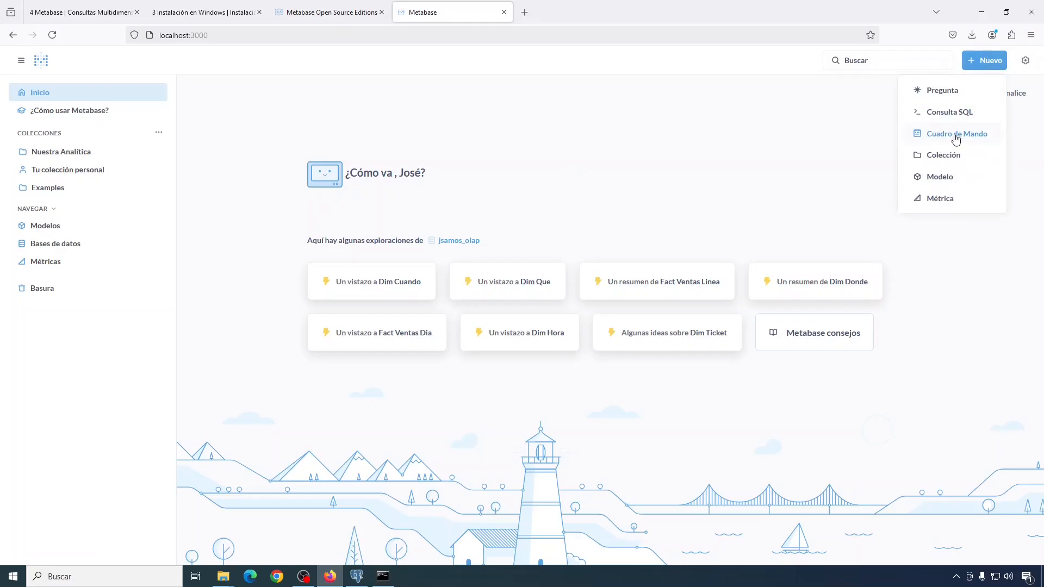
left_click(956, 137)
type("jsamos")
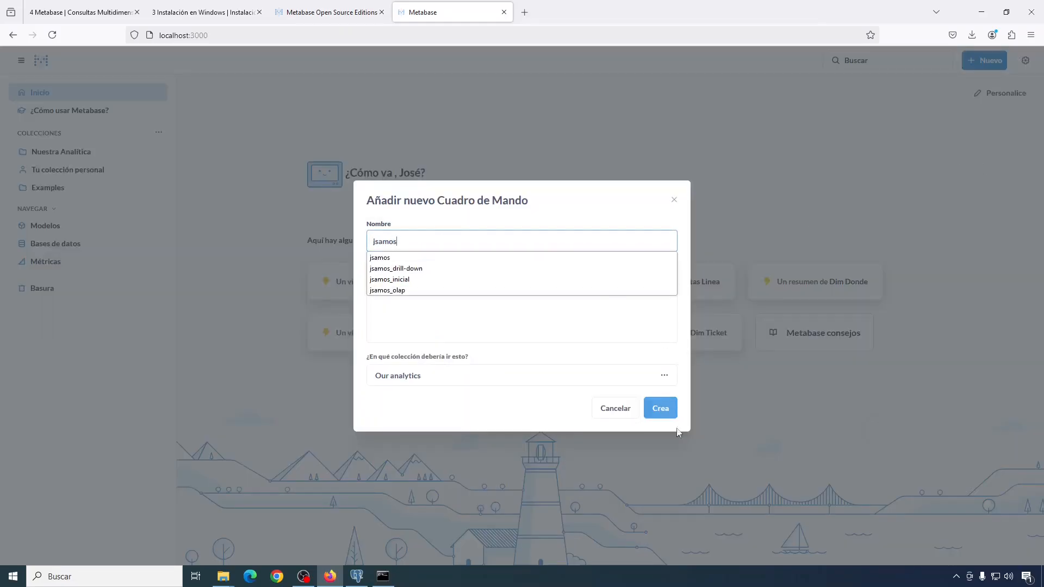
left_click(668, 410)
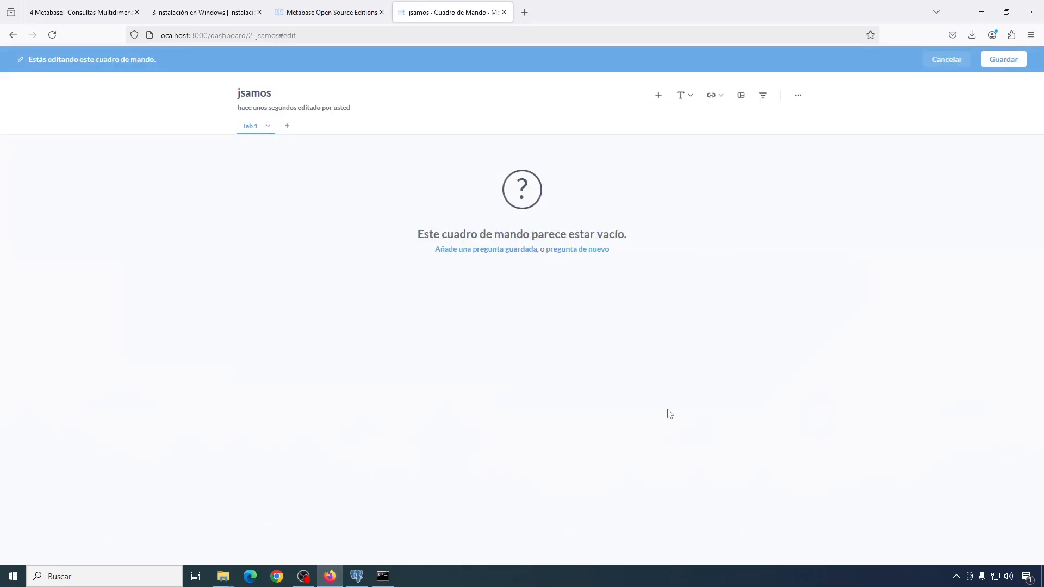
Step: Add the jsamos_inicial and jsamos_drill-down questions to the dashboard side by side
left_click(660, 97)
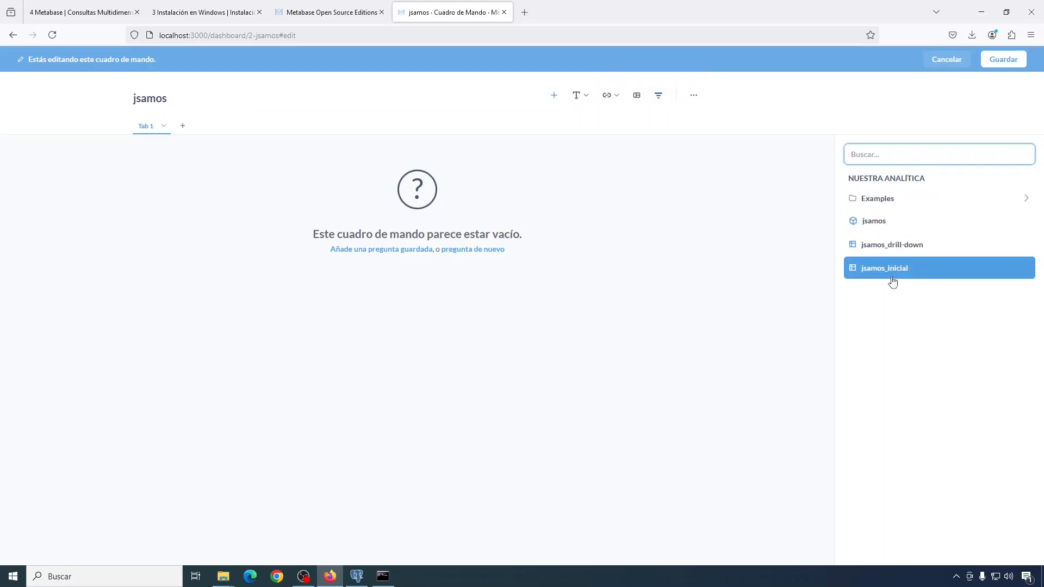
left_click(875, 275)
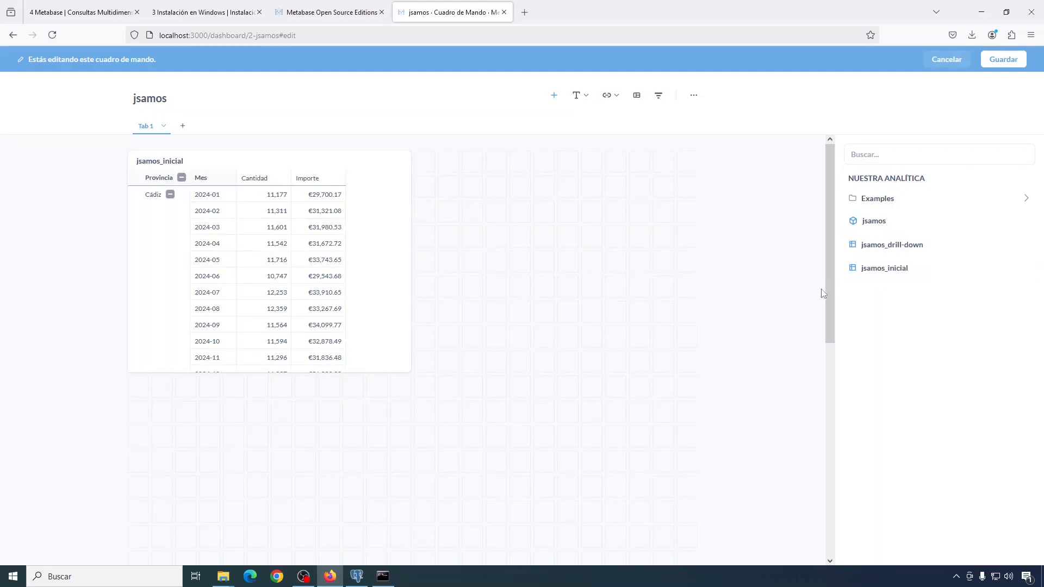
left_click(888, 250)
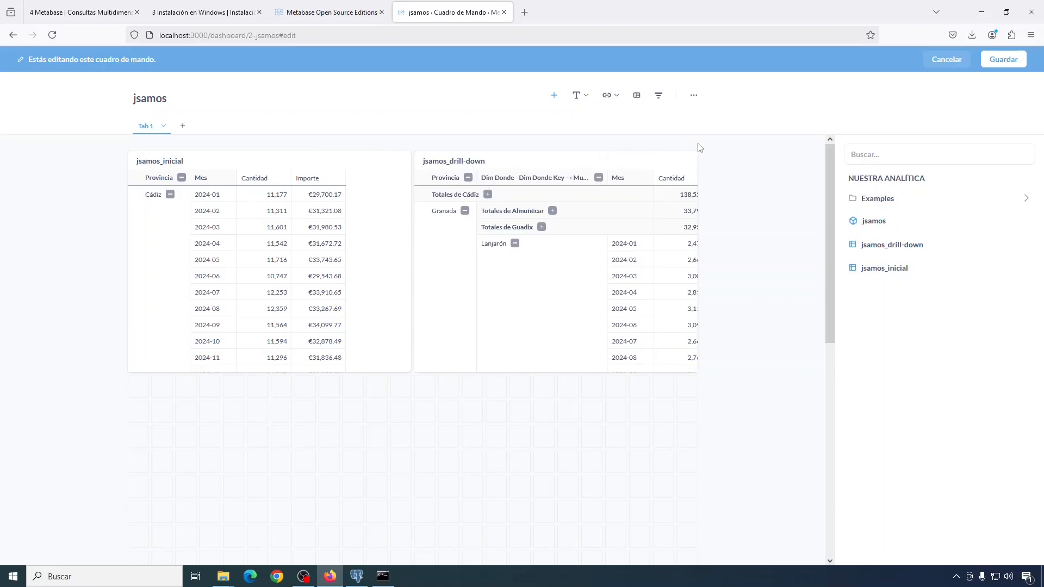
left_click(660, 99)
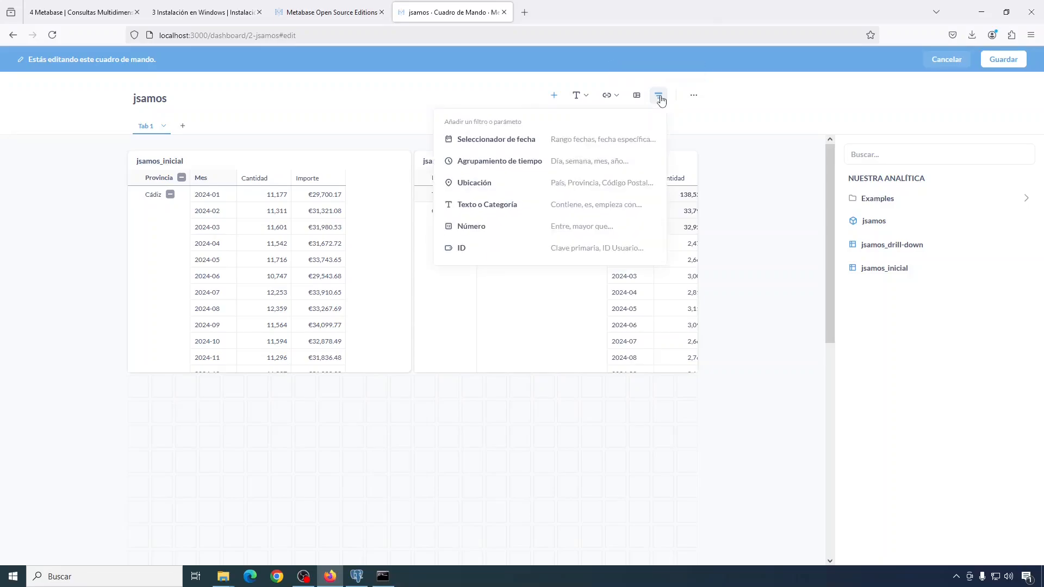
Step: Add a Texto o Categoría filter labelled Comunidad Autónoma
left_click(499, 205)
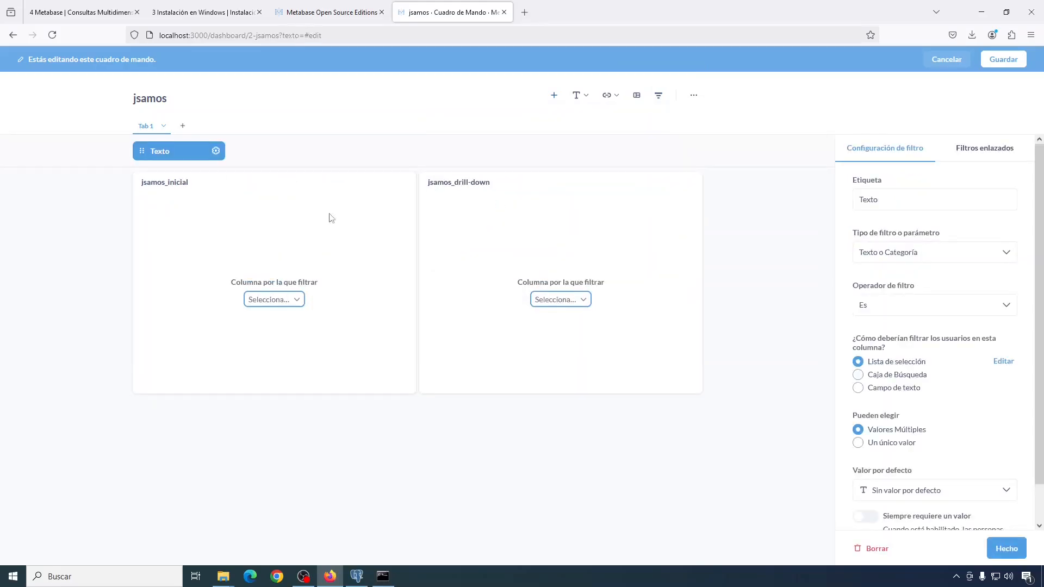
left_click_drag(896, 199, 838, 196)
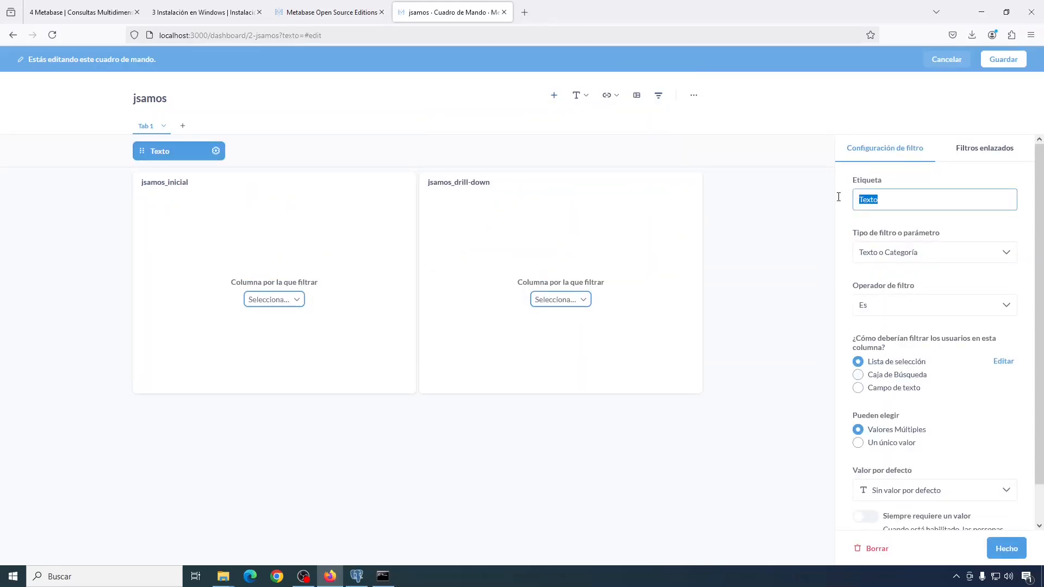
type("Comunidad Autónoma")
Step: Link the filter to Dim Donde Key → C Autonoma on both cards and save the dashboard
left_click(297, 299)
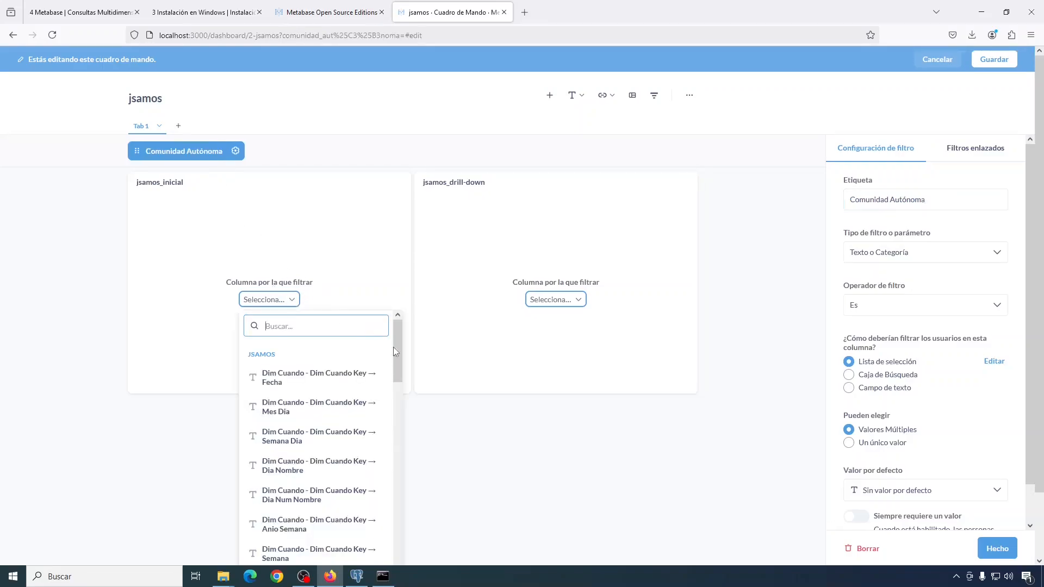
left_click_drag(397, 344, 392, 438)
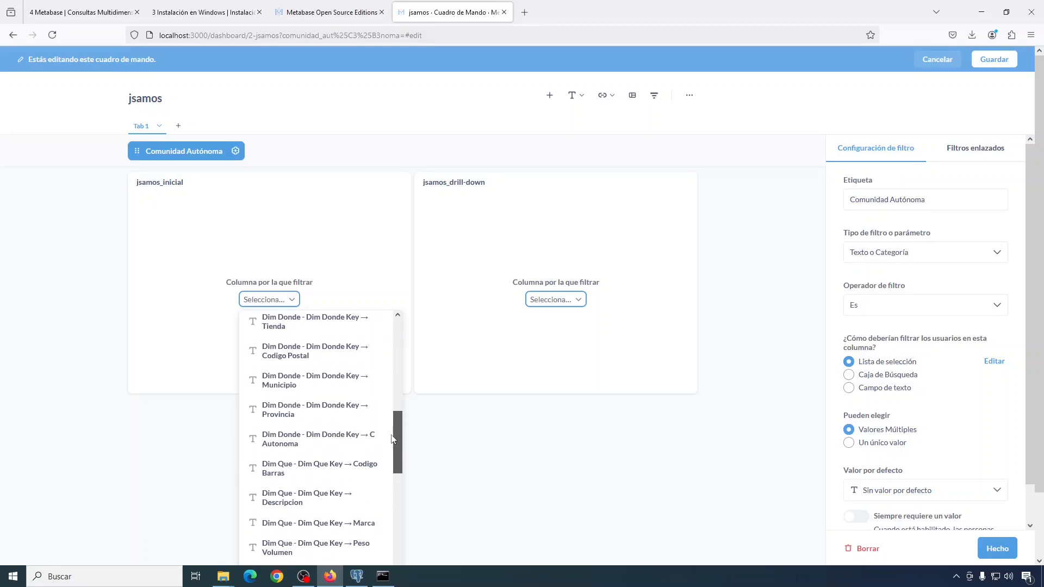
left_click(348, 440)
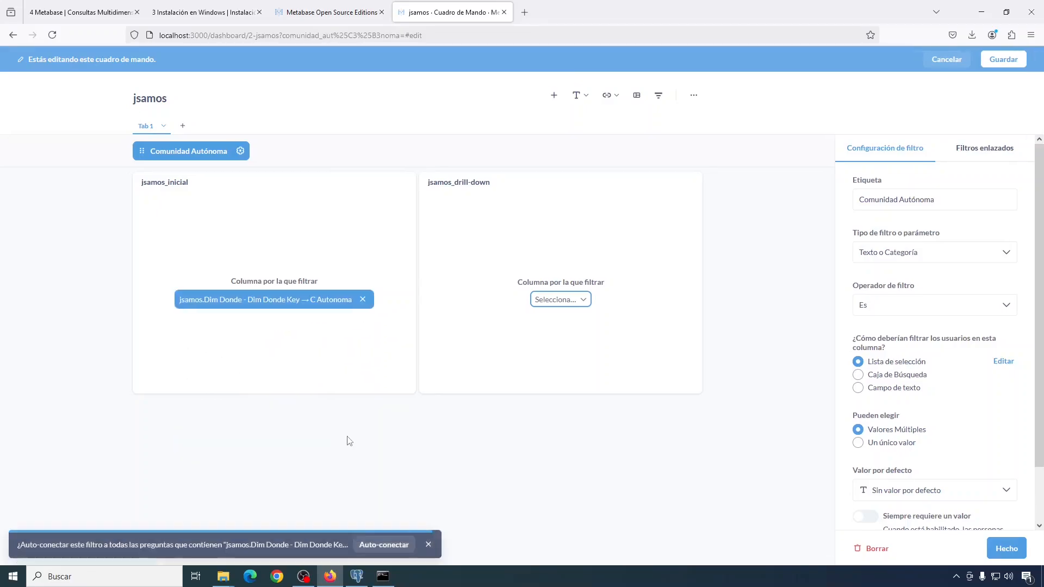
left_click(579, 301)
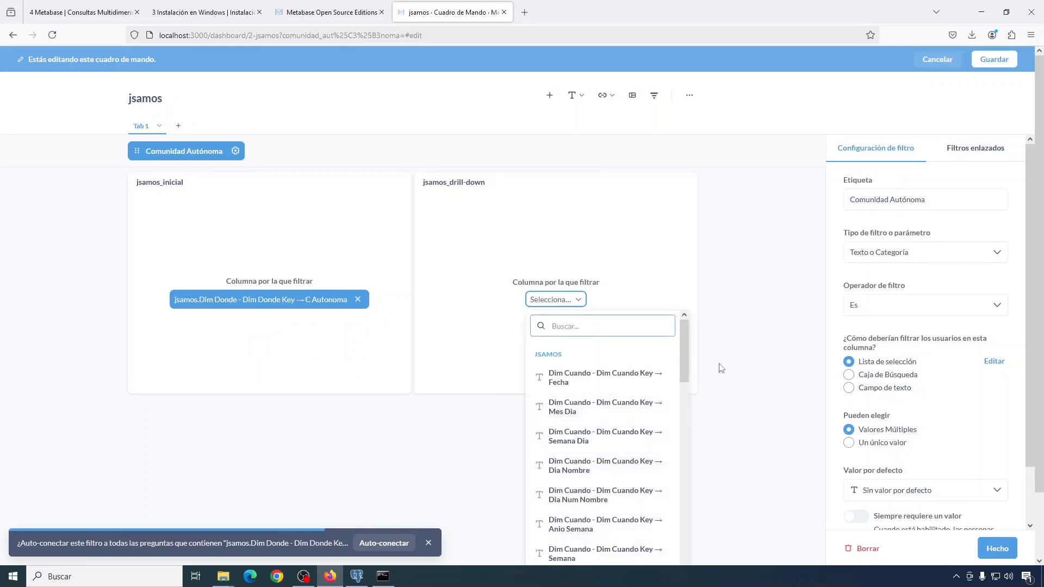
left_click_drag(684, 334, 677, 433)
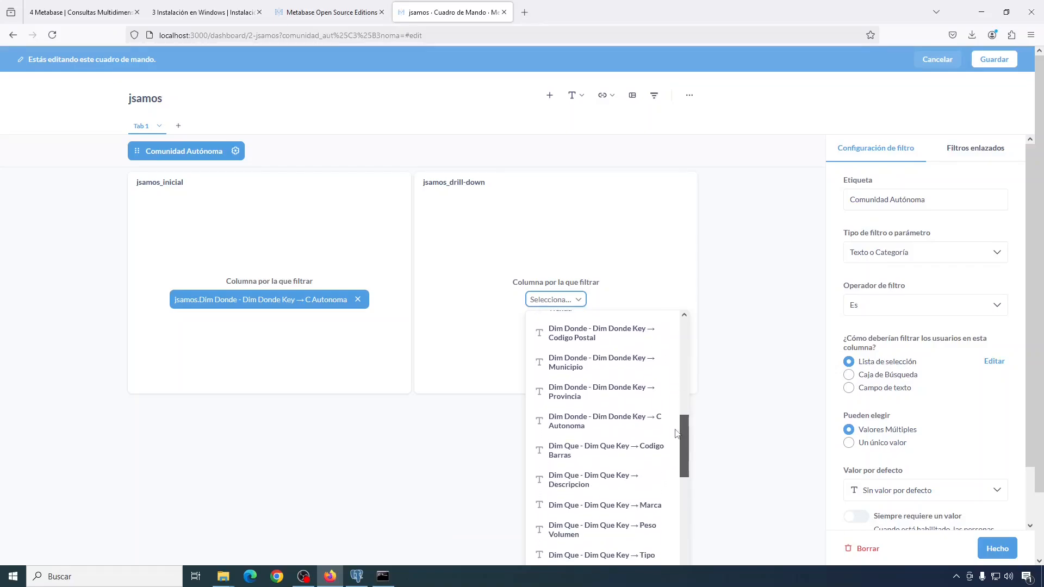
left_click(644, 424)
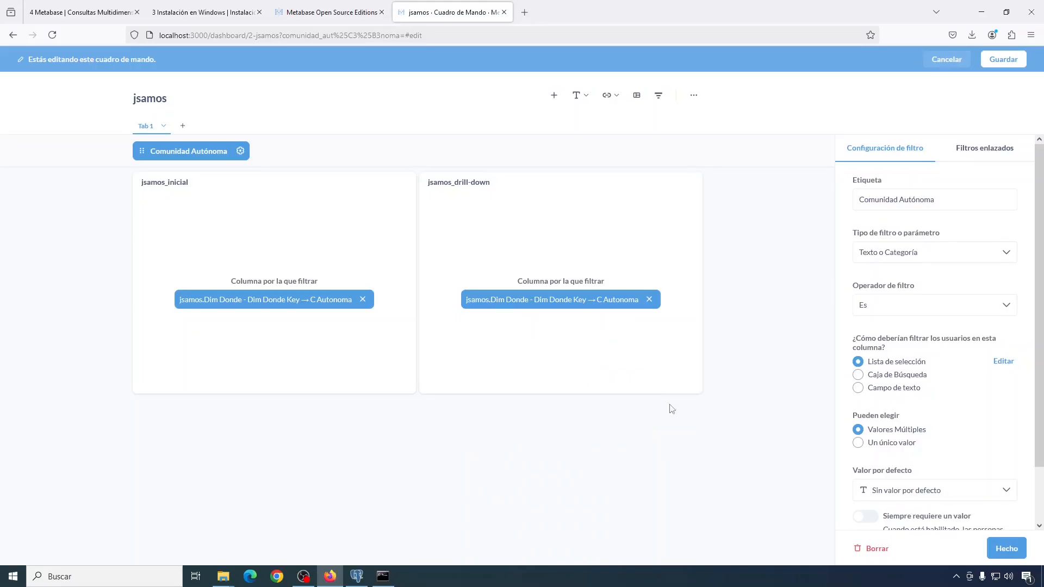
left_click(1000, 60)
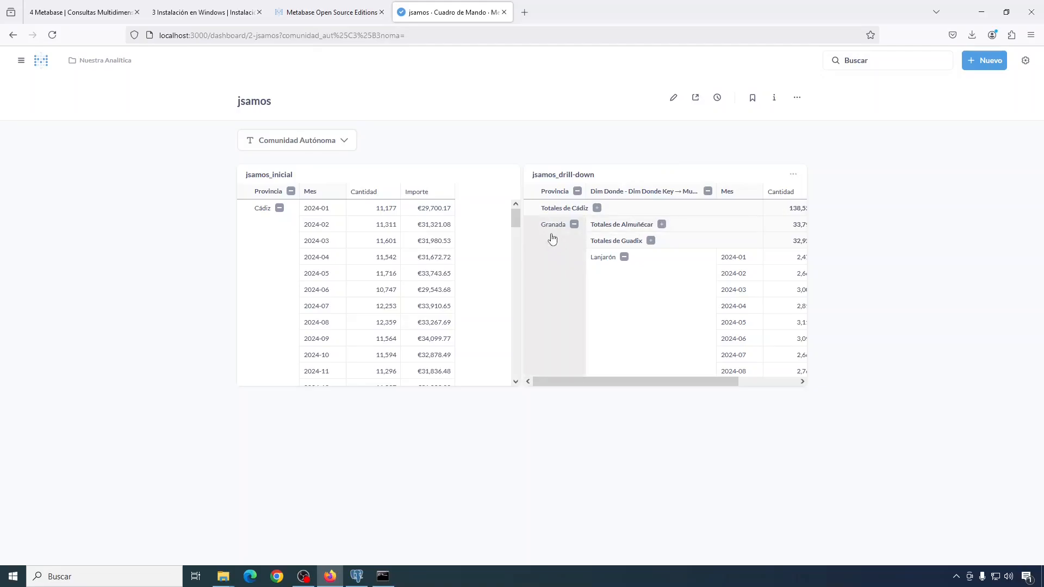
Step: Collapse the jsamos_drill-down pivot to province totals, widen its card and save the layout
left_click(575, 224)
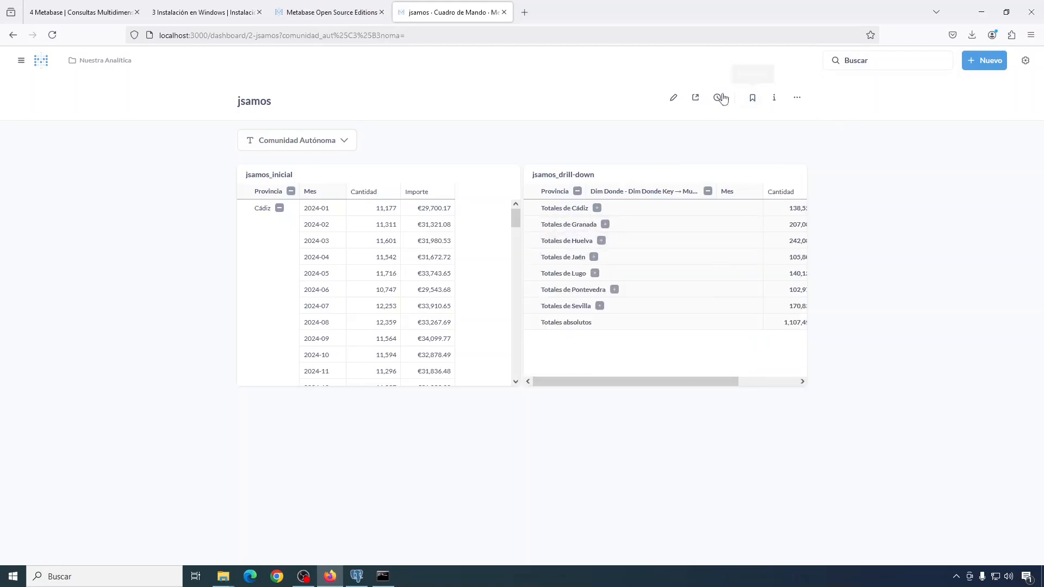
left_click(673, 98)
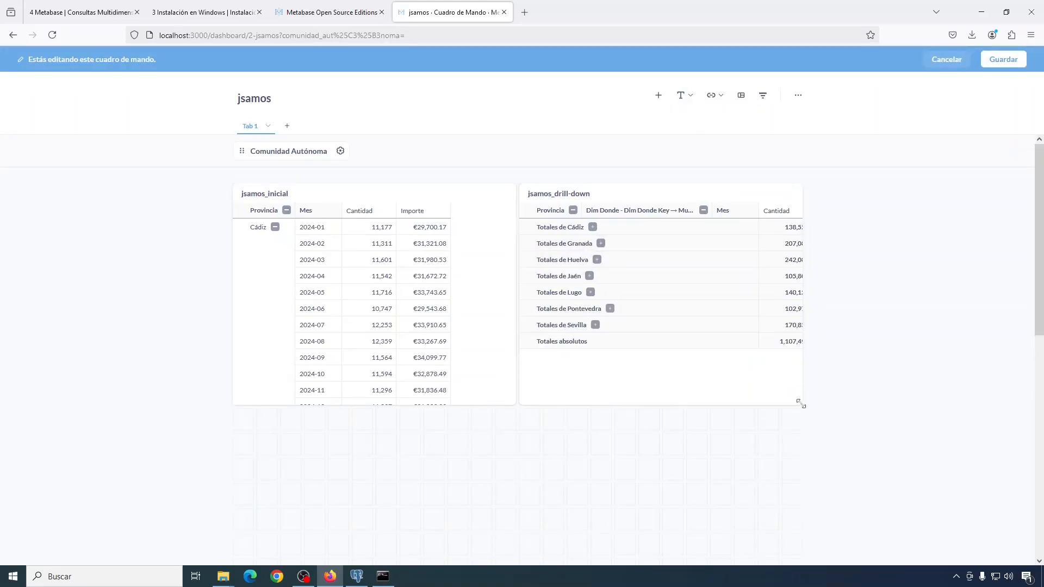
left_click_drag(624, 189, 776, 415)
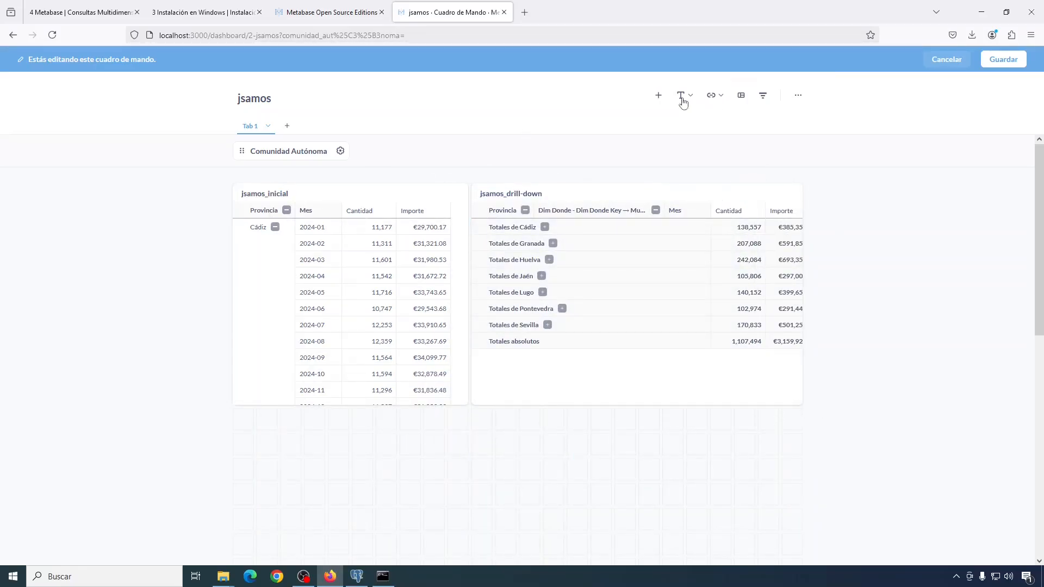
left_click(1004, 59)
left_click(345, 144)
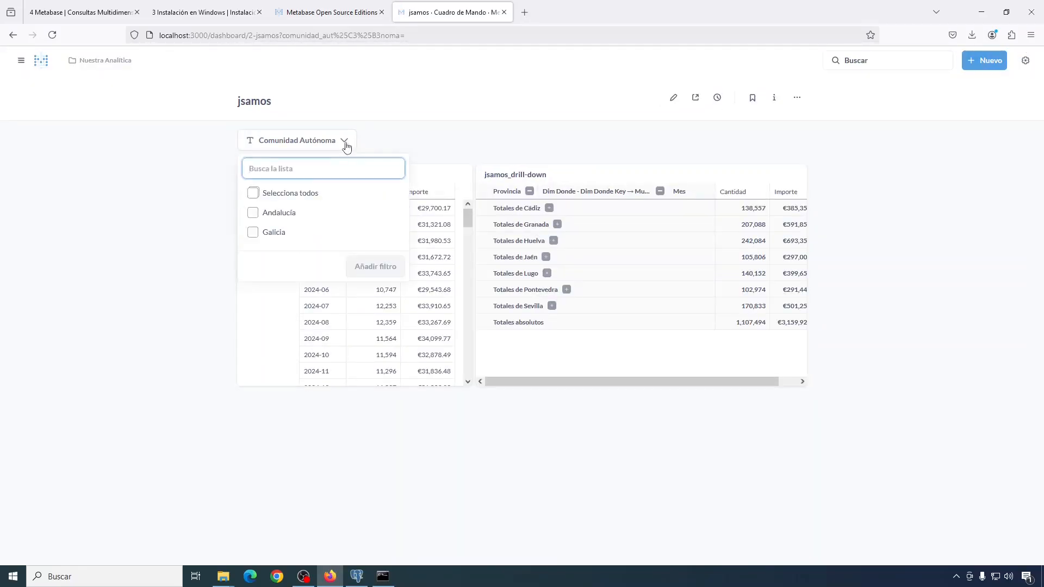
Step: Filter both tables to Andalucía and collapse jsamos_inicial's Provincia rows to province totals
left_click(253, 214)
left_click(376, 269)
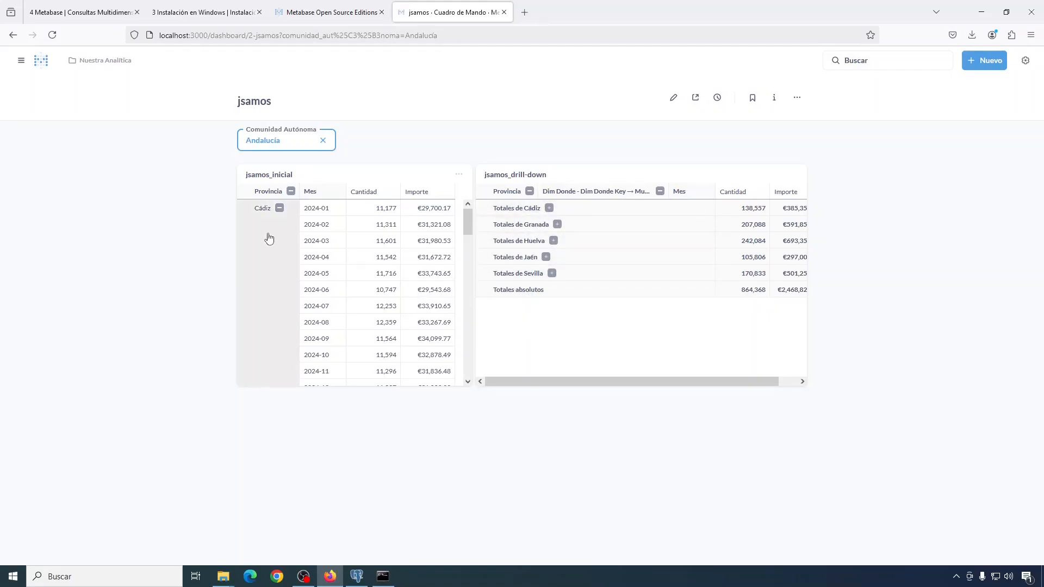
left_click(292, 193)
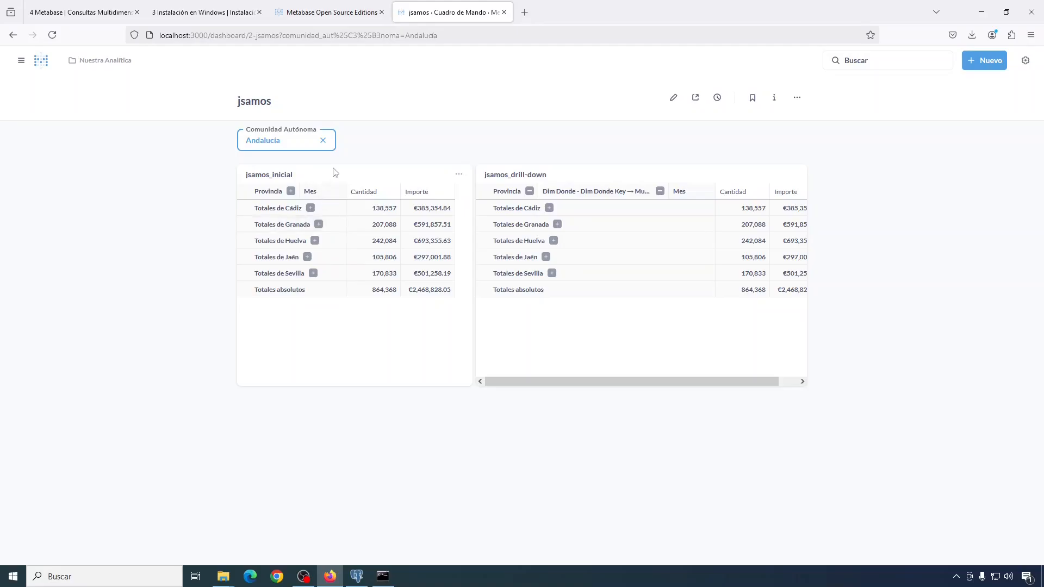
Step: Replace the Andalucía value with Galicia in the Comunidad Autónoma filter
left_click(323, 142)
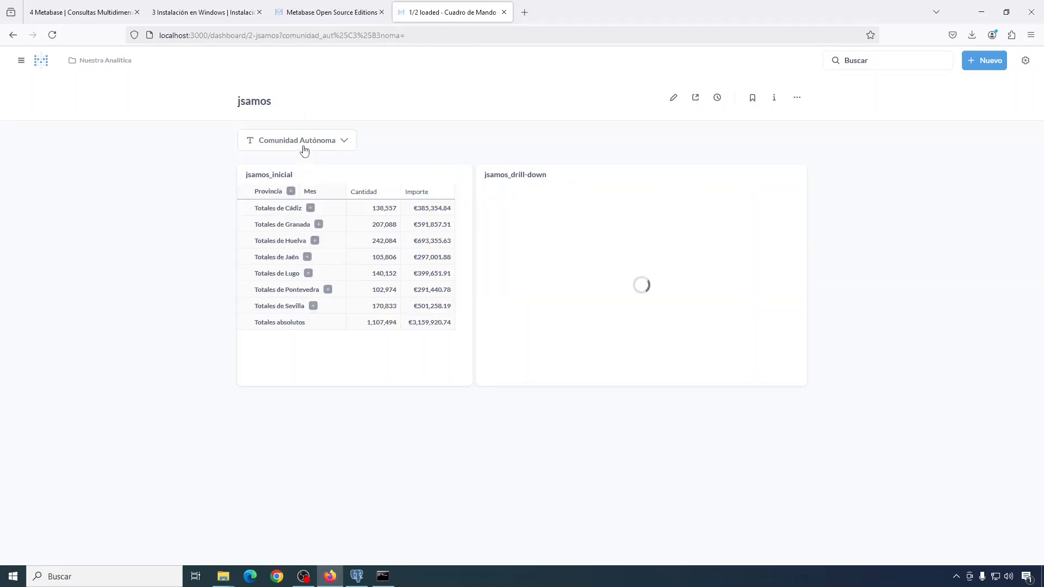
left_click(304, 148)
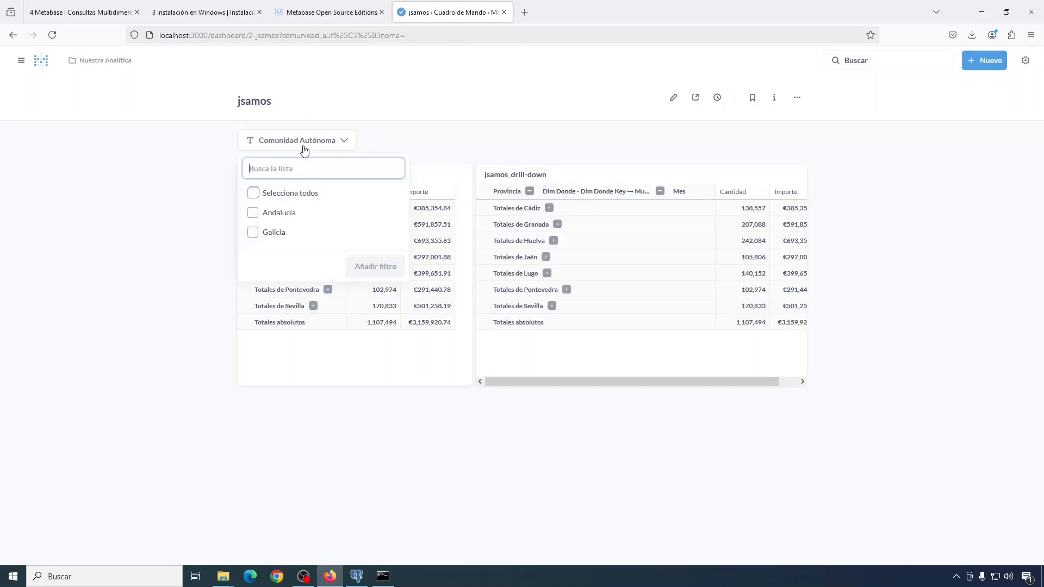
left_click(254, 235)
left_click(375, 268)
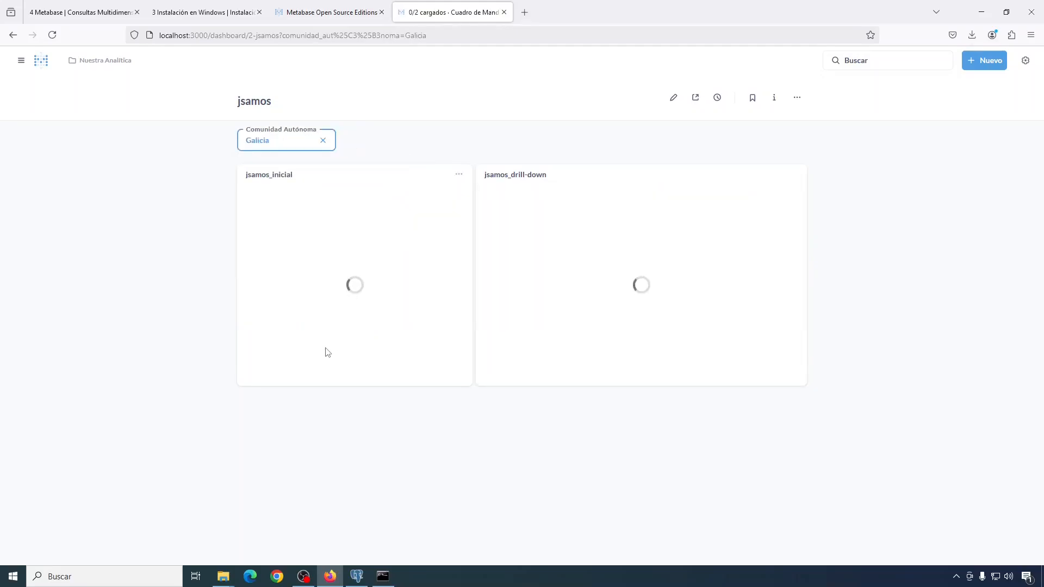